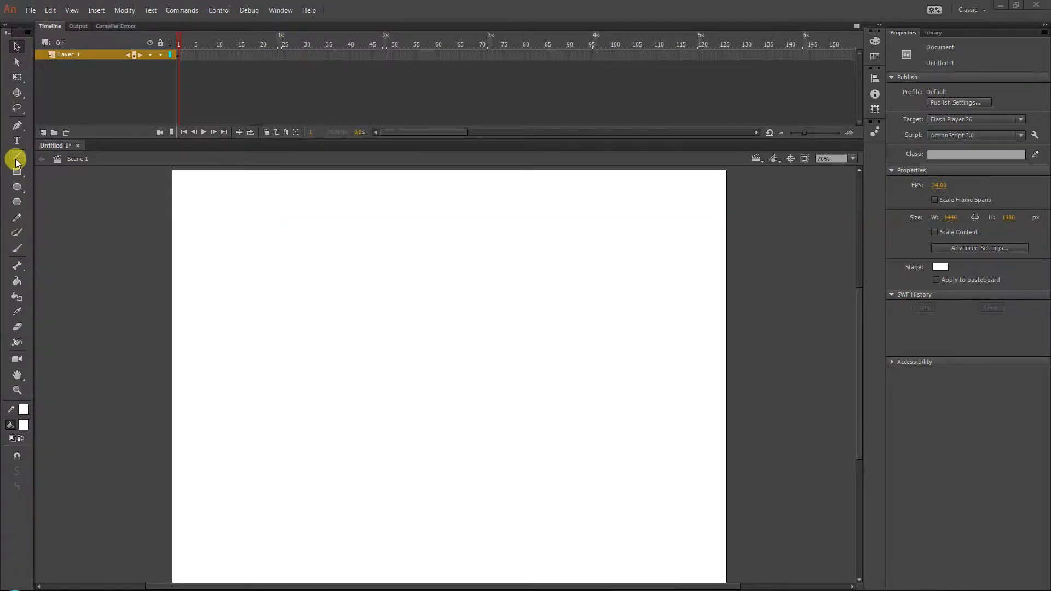
Step: Draw two red-orange freehand Pencil lines: a wavy diagonal about 974 by 794 px and a short diagonal near the stage's upper-right area
{"action": "left_click", "coordinate": [16, 217]}
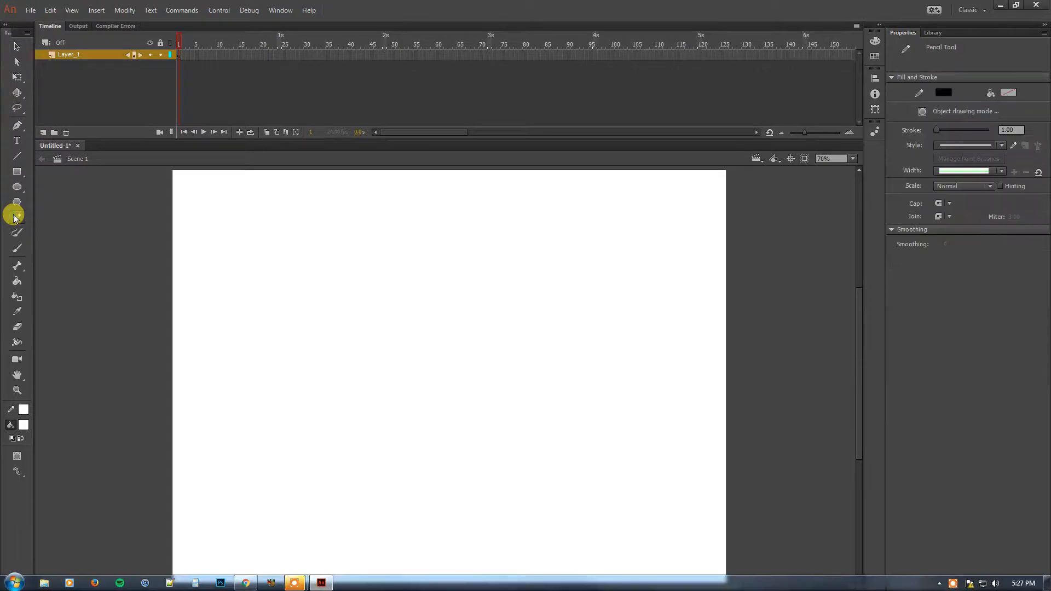
{"action": "left_click", "coordinate": [24, 409]}
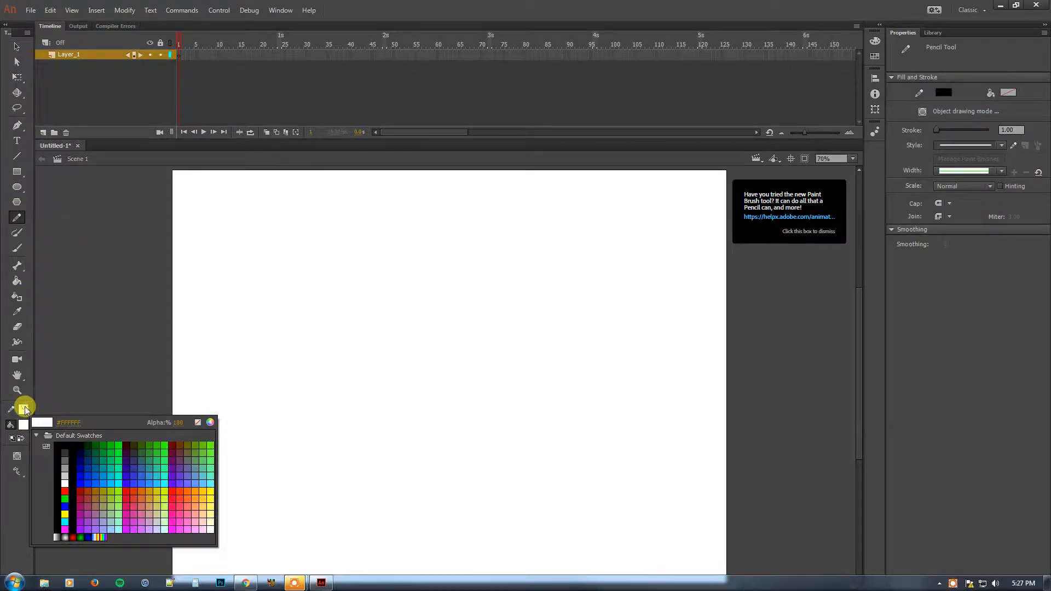
{"action": "left_click", "coordinate": [178, 489]}
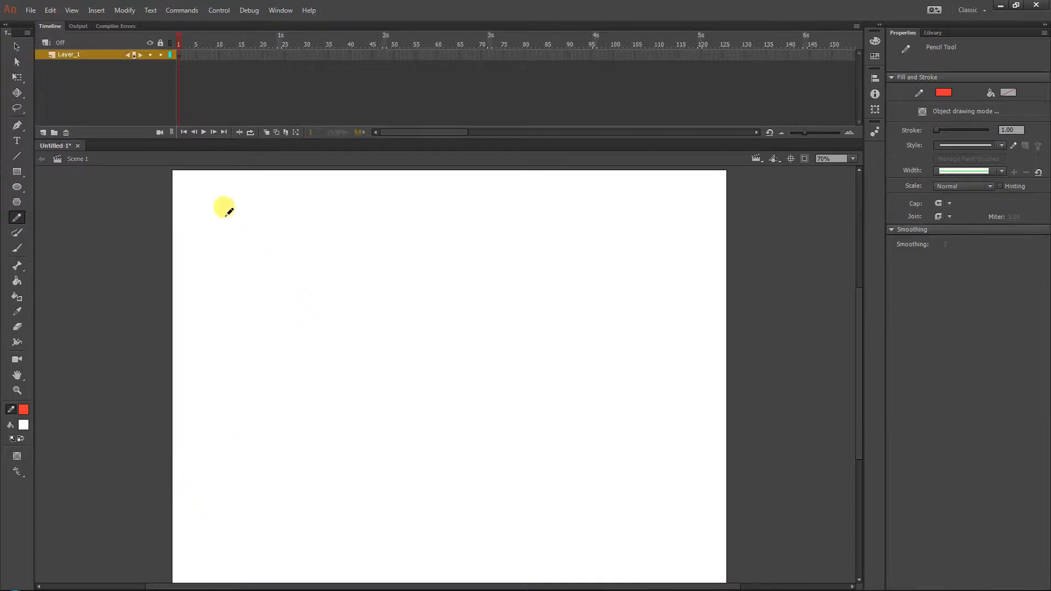
{"action": "mouse_move", "coordinate": [223, 231]}
{"action": "left_mouse_down"}
{"action": "mouse_move", "coordinate": [260, 225]}
{"action": "mouse_move", "coordinate": [292, 276]}
{"action": "mouse_move", "coordinate": [276, 320]}
{"action": "mouse_move", "coordinate": [321, 341]}
{"action": "mouse_move", "coordinate": [389, 343]}
{"action": "mouse_move", "coordinate": [379, 424]}
{"action": "mouse_move", "coordinate": [447, 465]}
{"action": "mouse_move", "coordinate": [549, 477]}
{"action": "mouse_move", "coordinate": [598, 529]}
{"action": "left_mouse_up"}
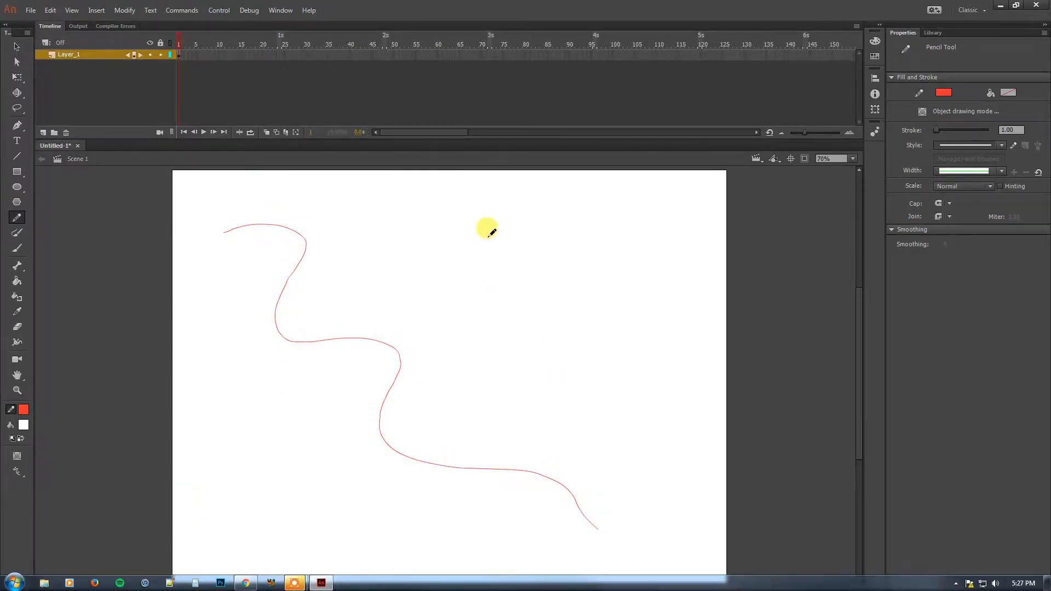
{"action": "left_click_drag", "start_coordinate": [488, 237], "coordinate": [621, 332]}
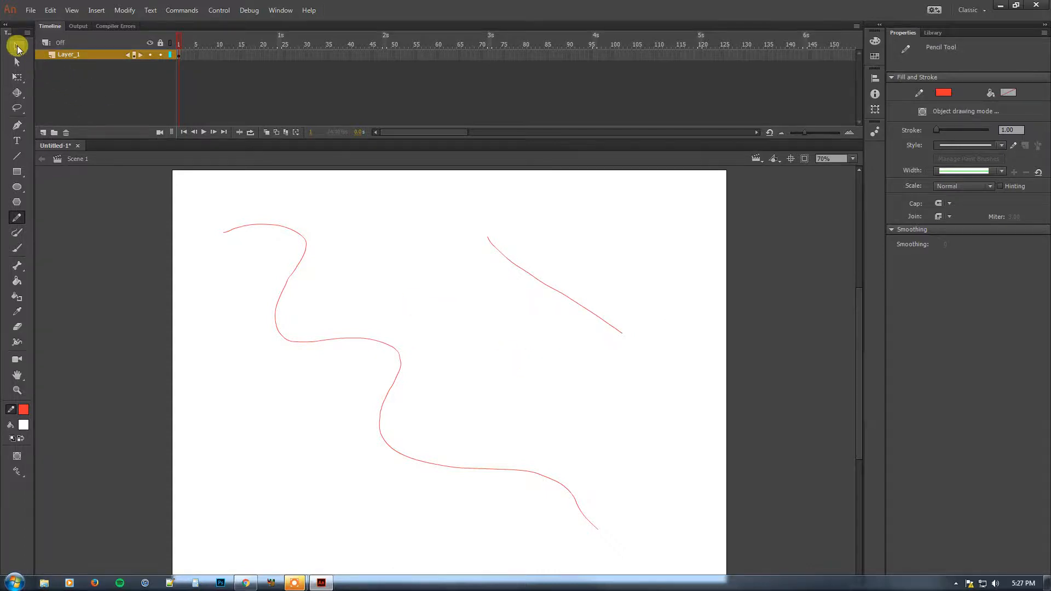
Step: Set the long wavy line to a solid style with a stroke thickness of 16.75, after trying a ragged style
{"action": "left_click", "coordinate": [17, 47]}
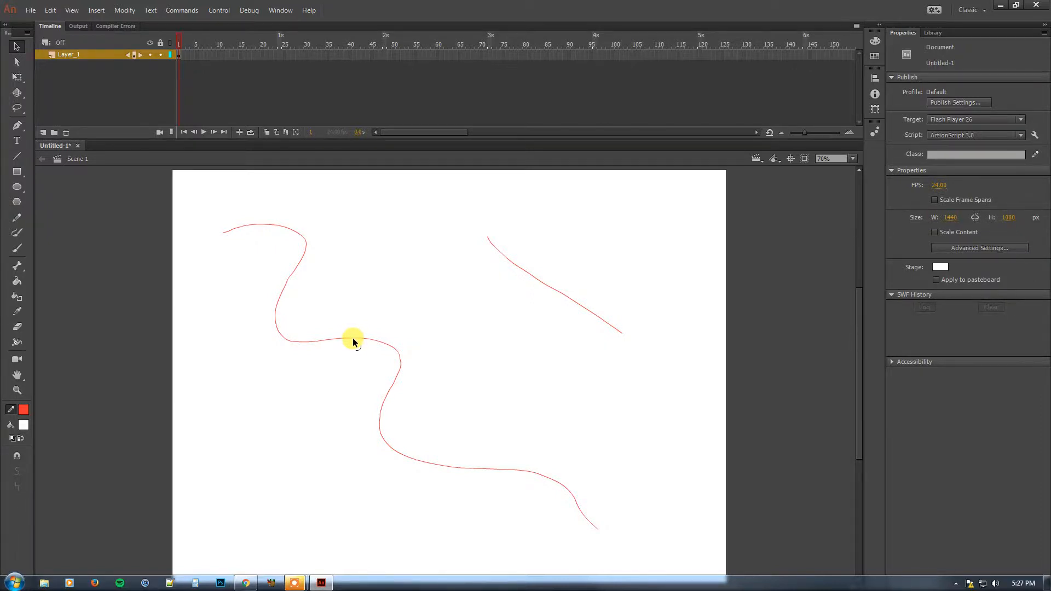
{"action": "left_click", "coordinate": [354, 341]}
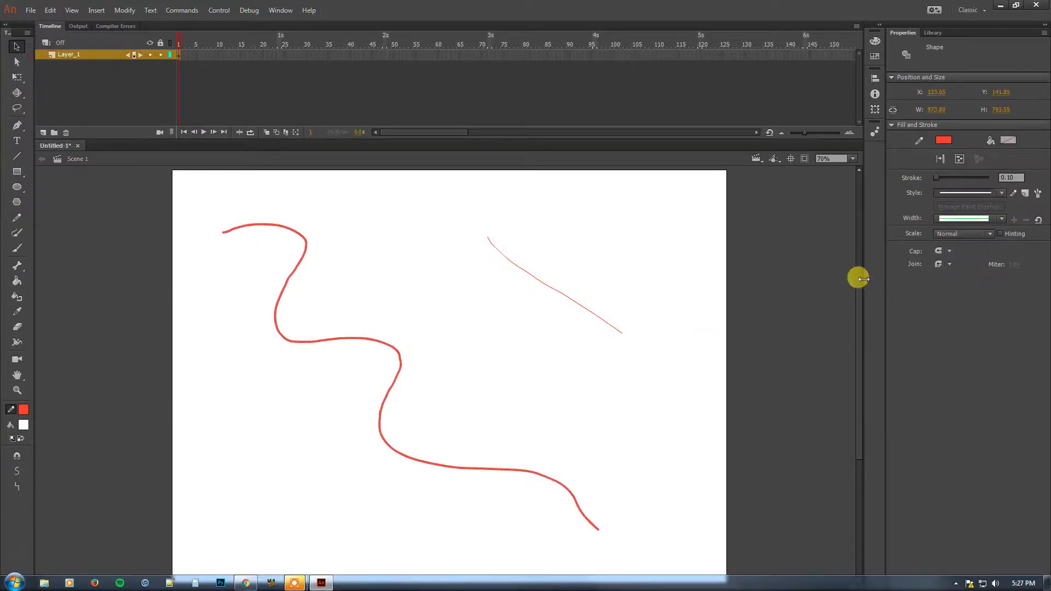
{"action": "left_click", "coordinate": [1000, 192]}
{"action": "left_click", "coordinate": [967, 289]}
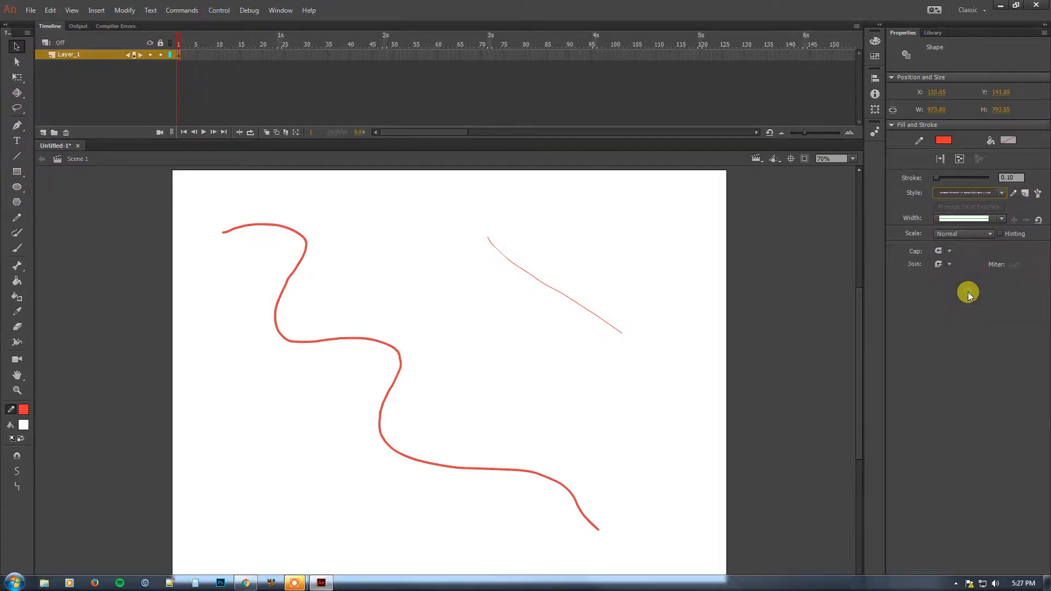
{"action": "left_click", "coordinate": [996, 193]}
{"action": "left_click", "coordinate": [991, 209]}
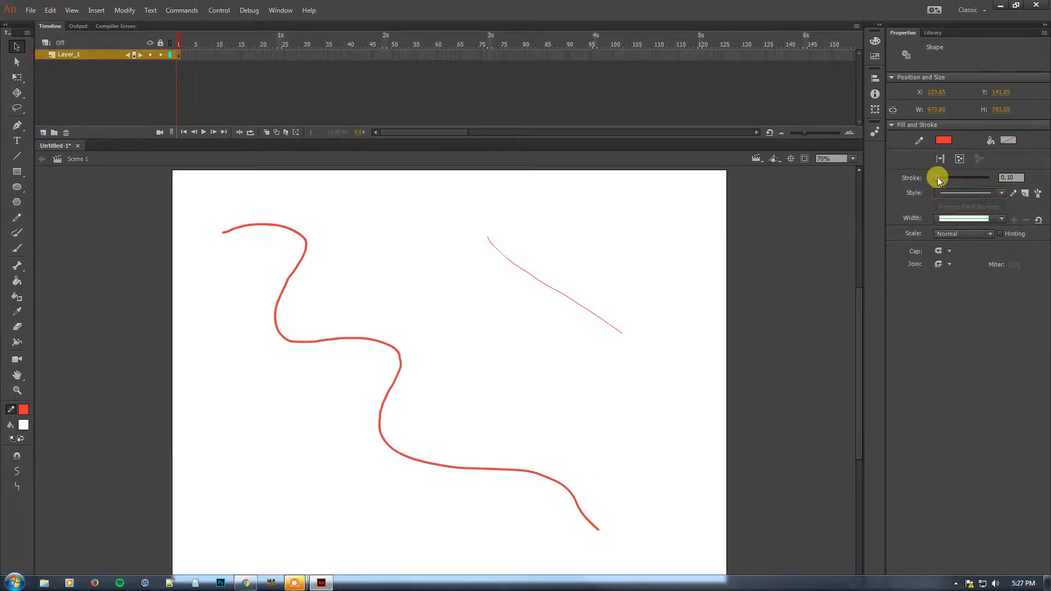
{"action": "left_click_drag", "start_coordinate": [936, 178], "coordinate": [940, 178]}
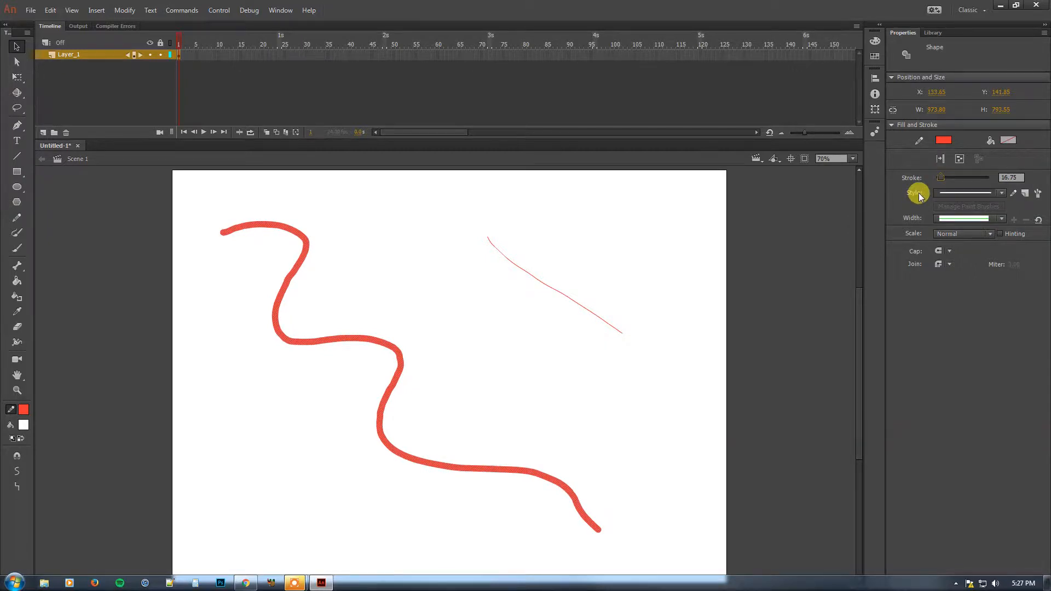
Step: Open the Brush Library, dismiss the custom brush tip and move the library up beside the drawing
{"action": "left_click", "coordinate": [1038, 195]}
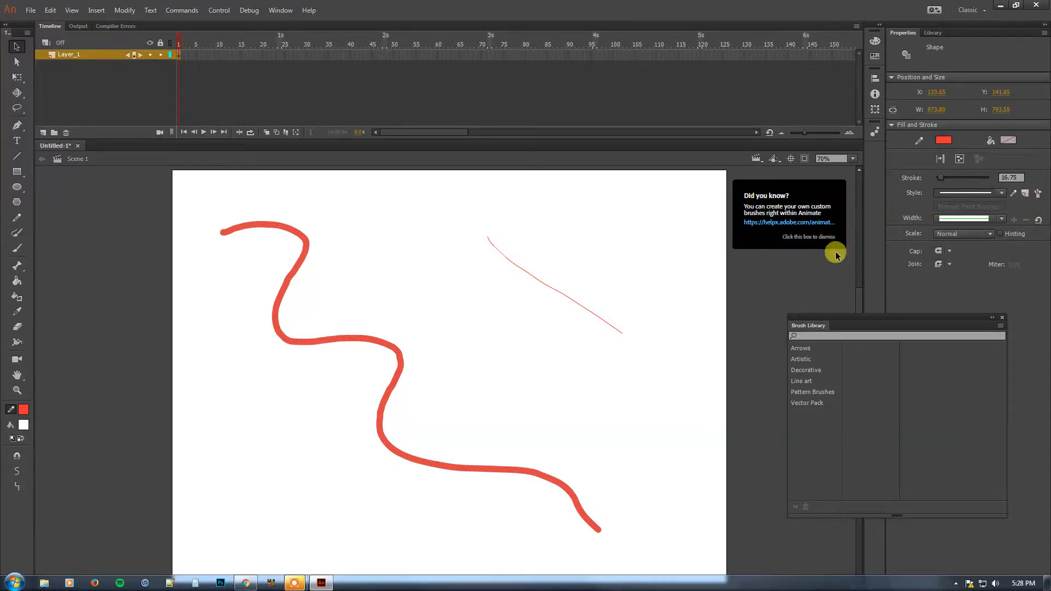
{"action": "left_click", "coordinate": [814, 237]}
{"action": "mouse_move", "coordinate": [894, 319]}
{"action": "left_mouse_down"}
{"action": "mouse_move", "coordinate": [865, 281]}
{"action": "mouse_move", "coordinate": [837, 170]}
{"action": "left_mouse_up"}
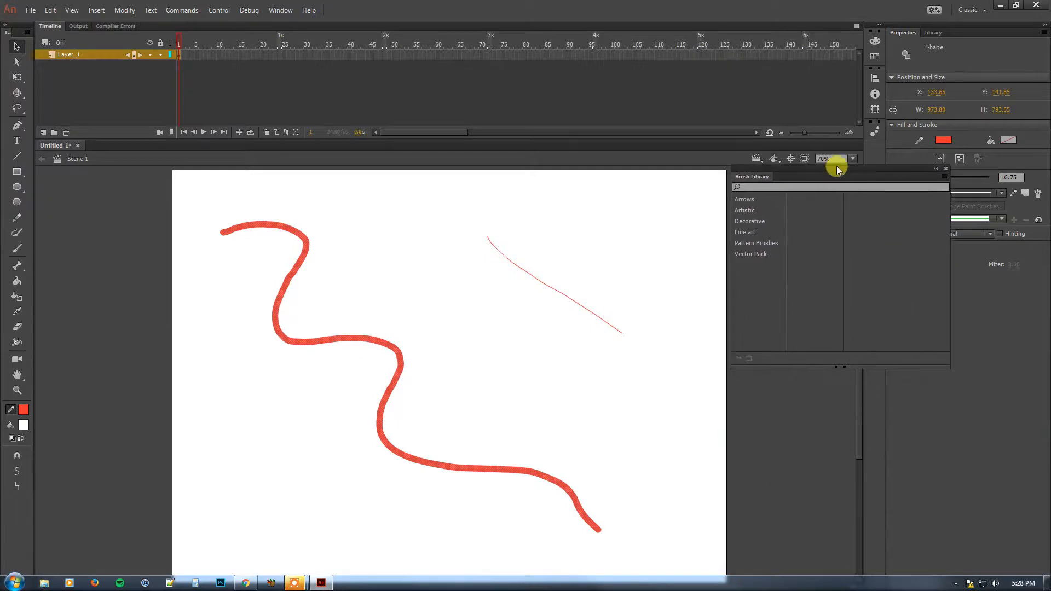
{"action": "left_click", "coordinate": [290, 8]}
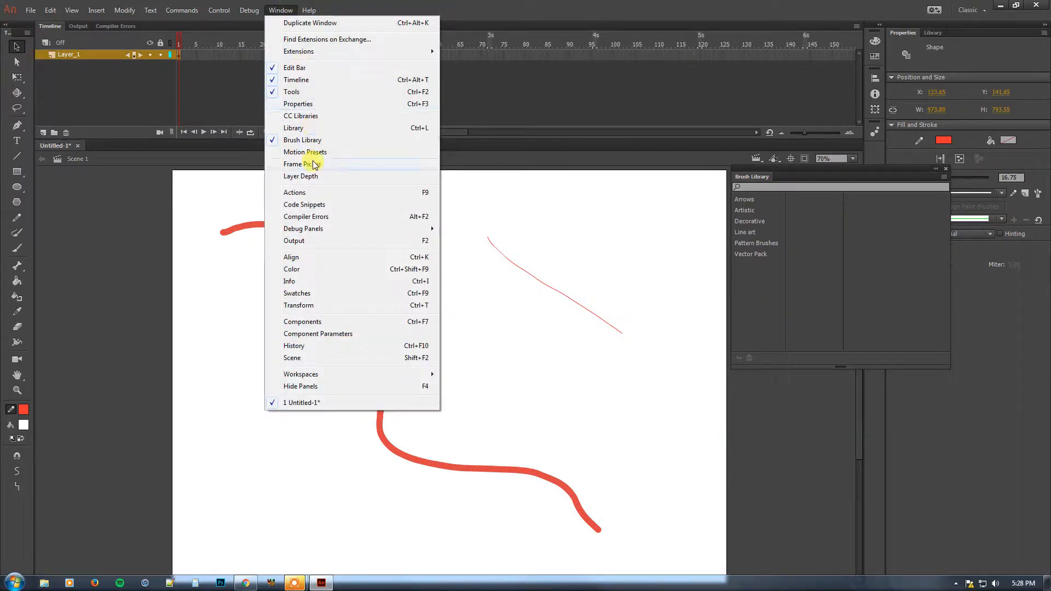
{"action": "left_click", "coordinate": [876, 257]}
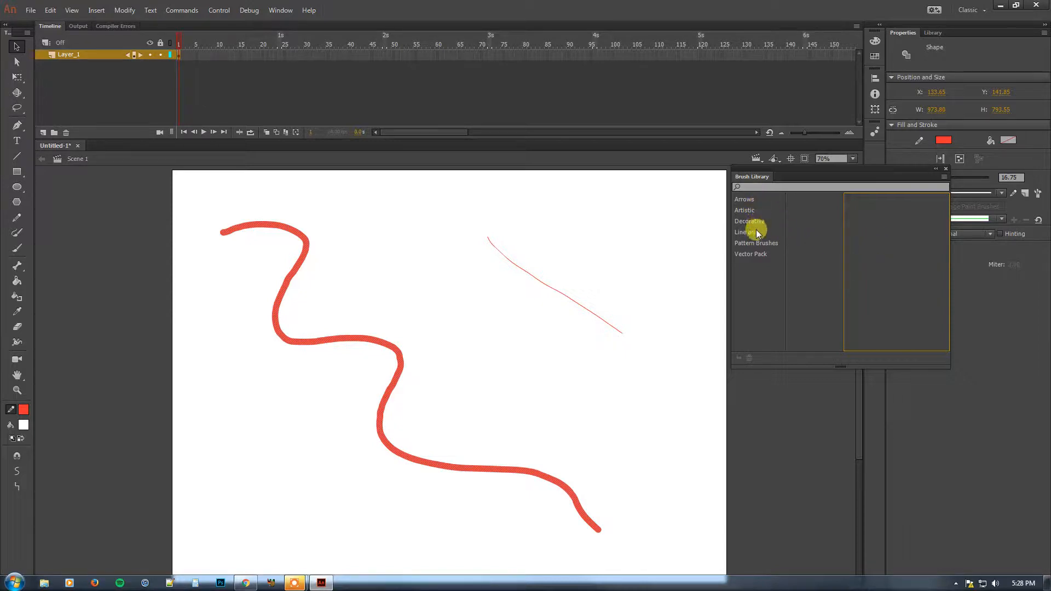
Step: Apply the Chalk - Scribble brush from the Artistic chalk and charcoal set to the long wavy line
{"action": "left_click", "coordinate": [757, 214]}
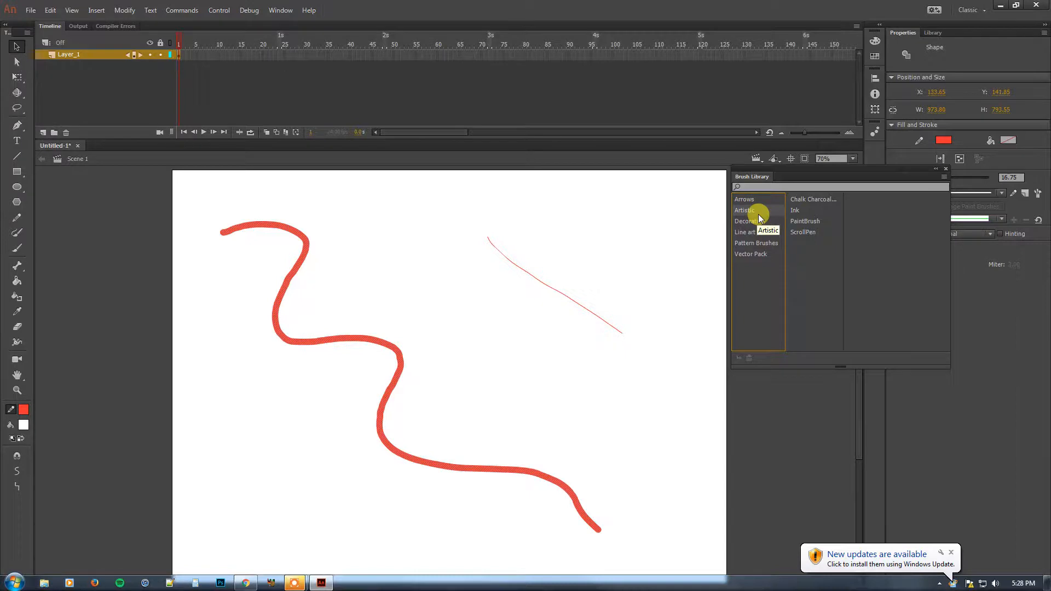
{"action": "left_click", "coordinate": [820, 199]}
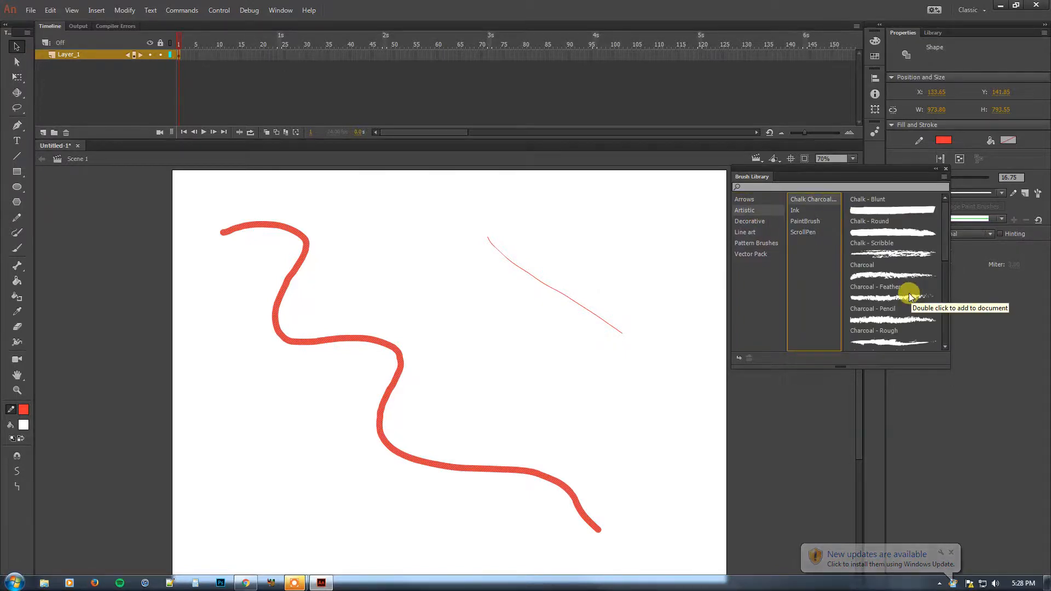
{"action": "left_click", "coordinate": [813, 210]}
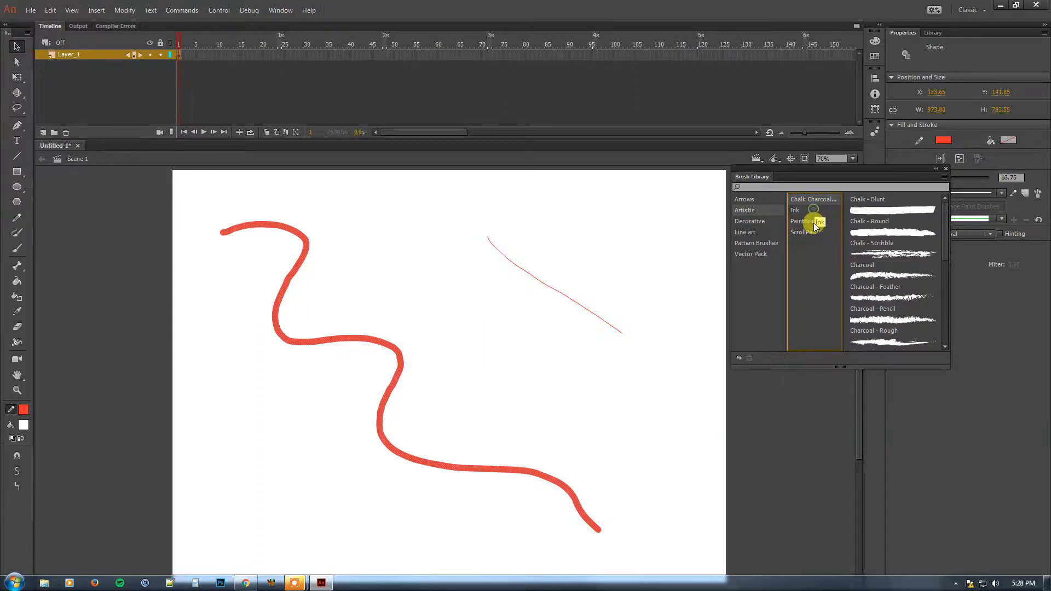
{"action": "left_click", "coordinate": [812, 200]}
{"action": "left_click", "coordinate": [910, 256]}
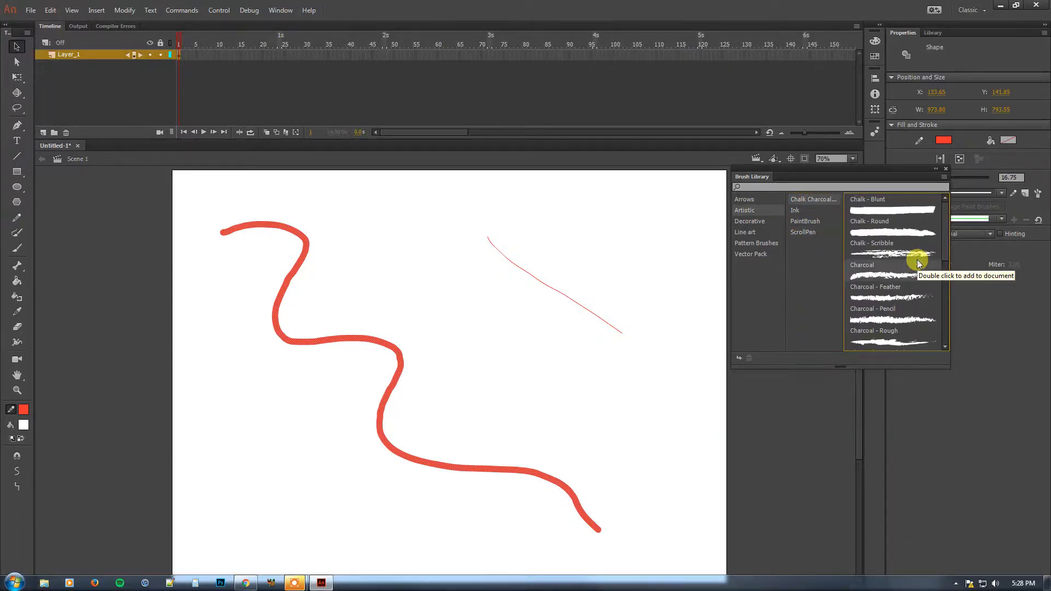
{"action": "double_click", "coordinate": [909, 256]}
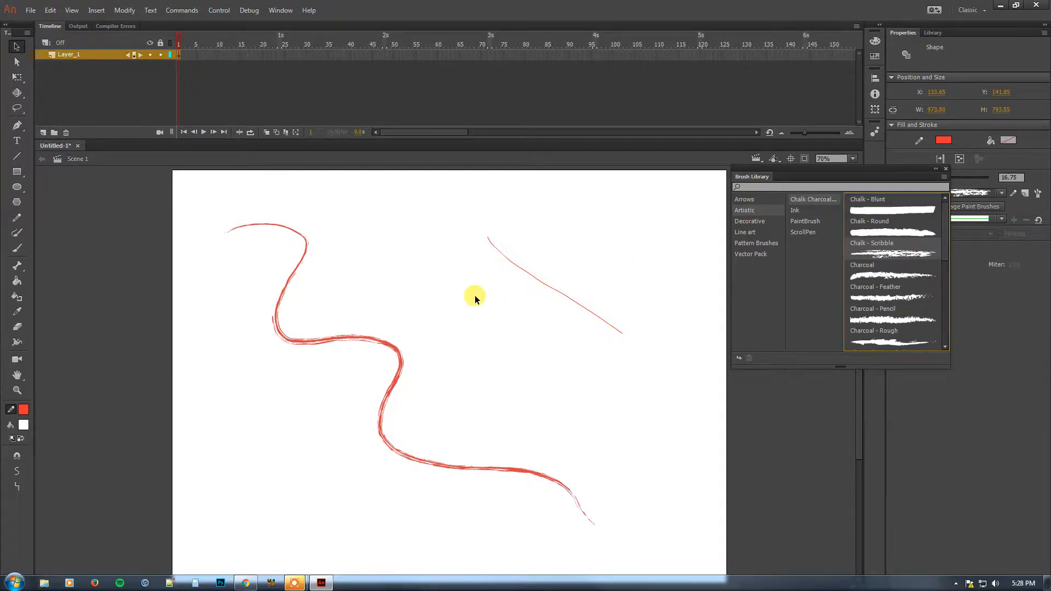
Step: Enlarge the Brush Library and try the Charcoal - Feather and Charcoal - Tapered brushes on the wavy line
{"action": "left_click_drag", "start_coordinate": [934, 368], "coordinate": [952, 508]}
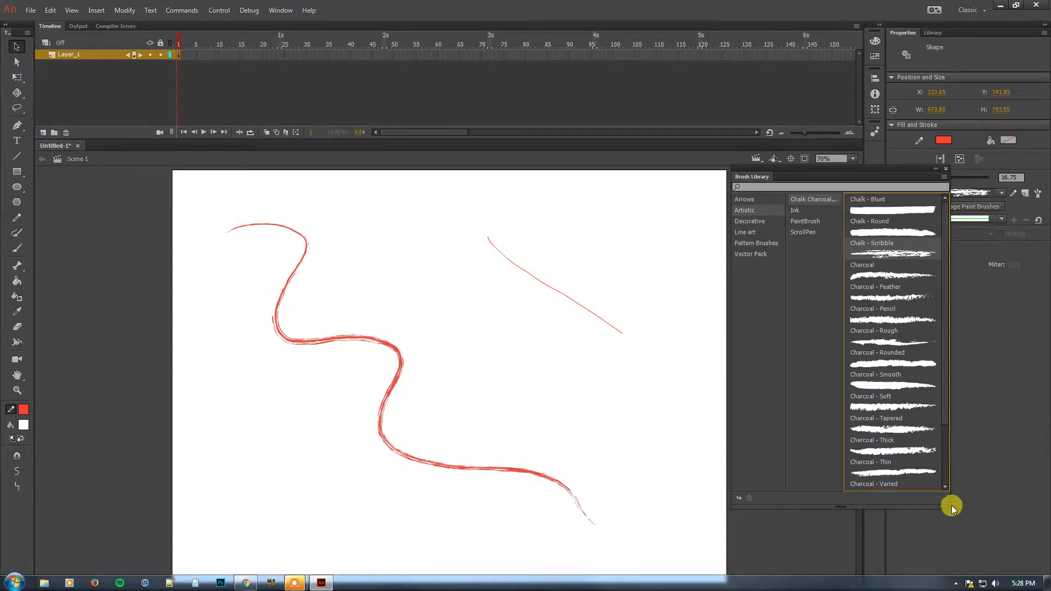
{"action": "left_click", "coordinate": [901, 297]}
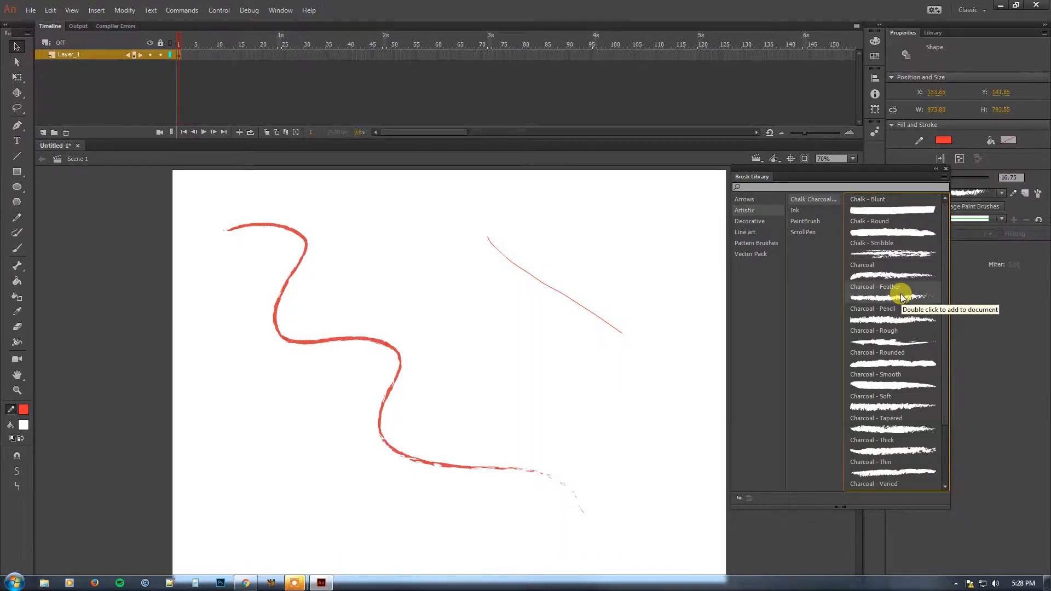
{"action": "left_click", "coordinate": [891, 419]}
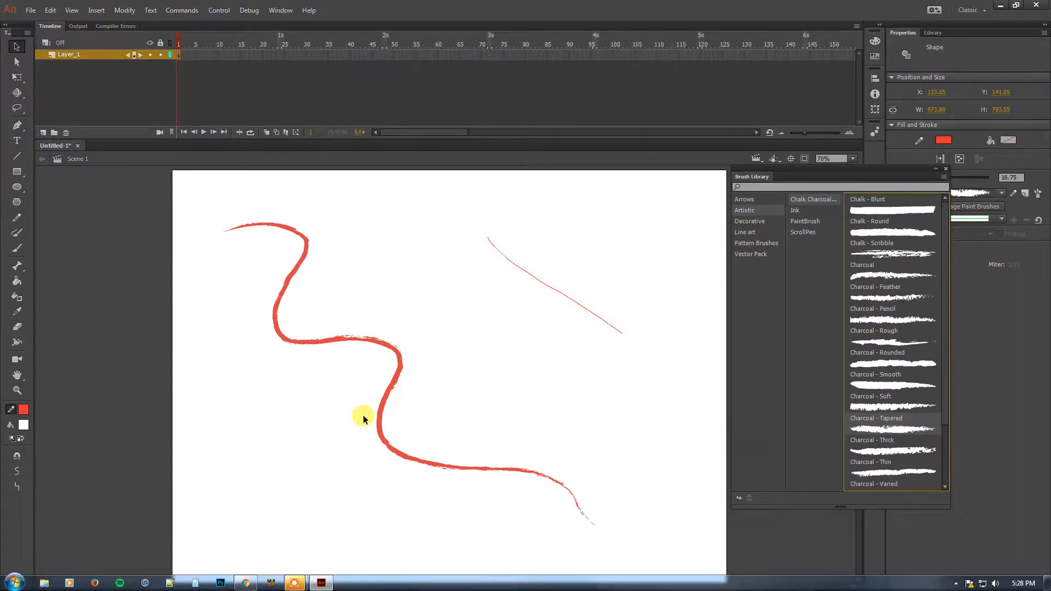
{"action": "scroll", "coordinate": [363, 414], "scroll_direction": "up", "scroll_amount": 3}
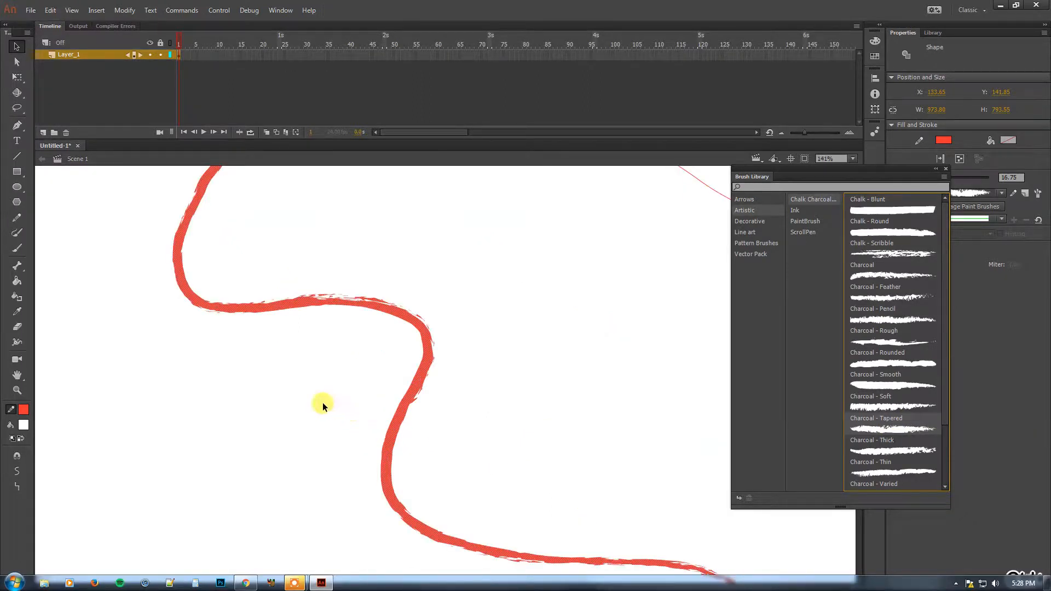
{"action": "left_click", "coordinate": [268, 387]}
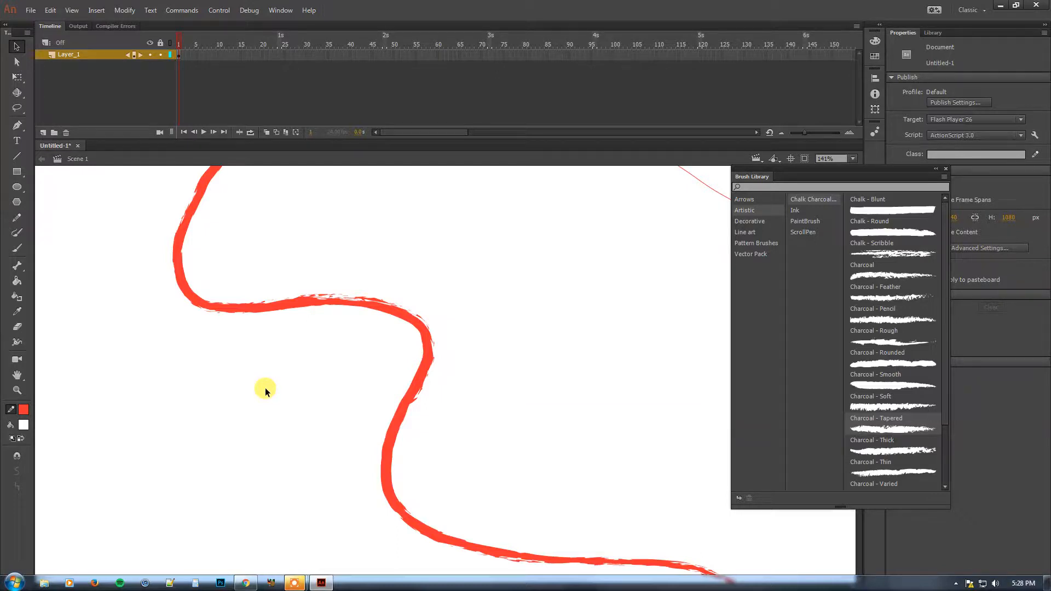
Step: Change the long wavy line's brush back to Chalk - Scribble and inspect the stroke deselected
{"action": "left_click", "coordinate": [901, 244]}
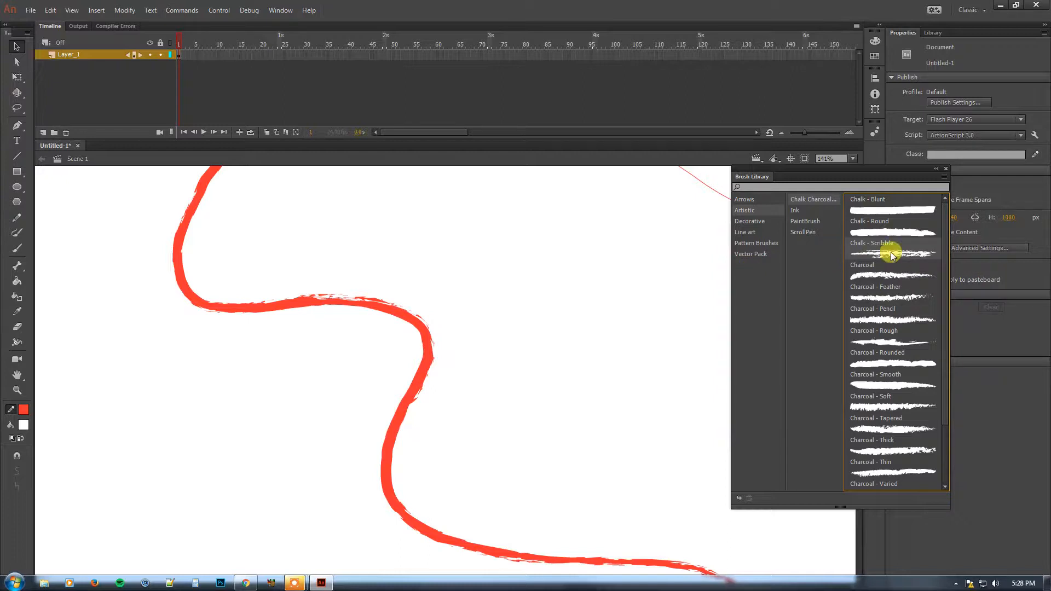
{"action": "left_click", "coordinate": [393, 312]}
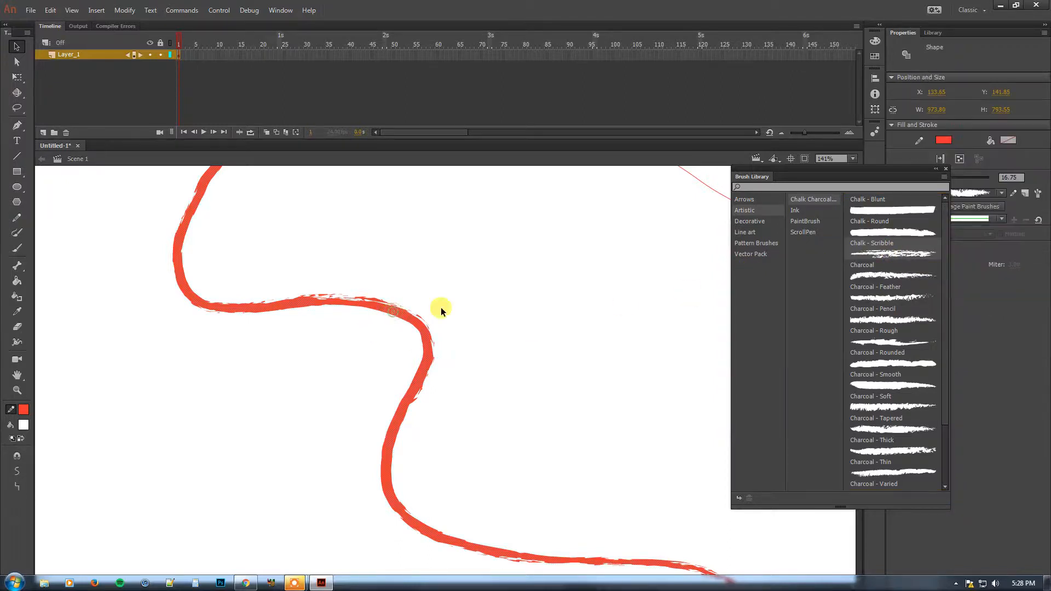
{"action": "double_click", "coordinate": [876, 252]}
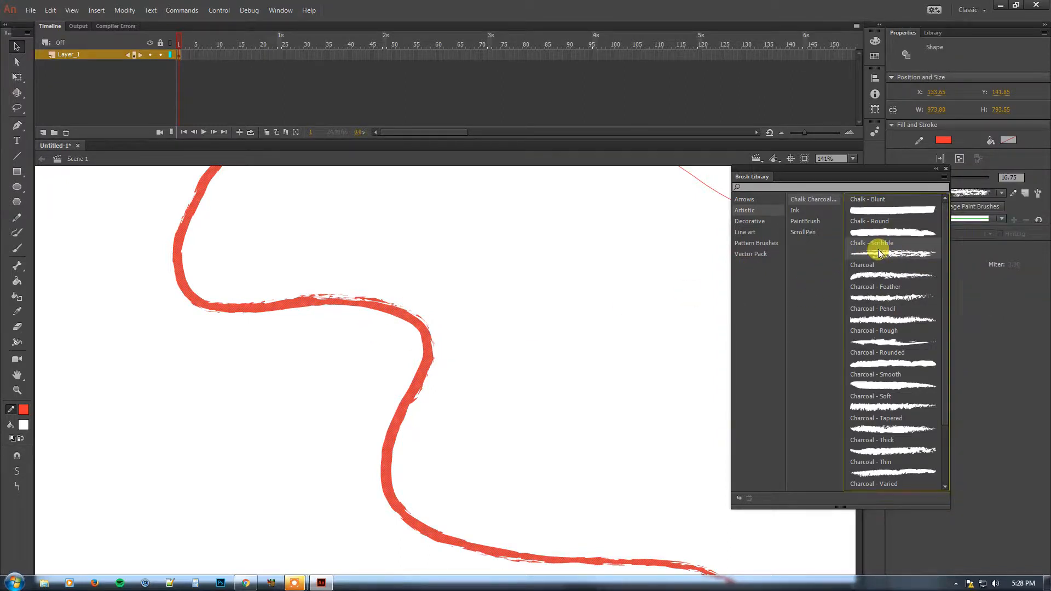
{"action": "left_click", "coordinate": [184, 396]}
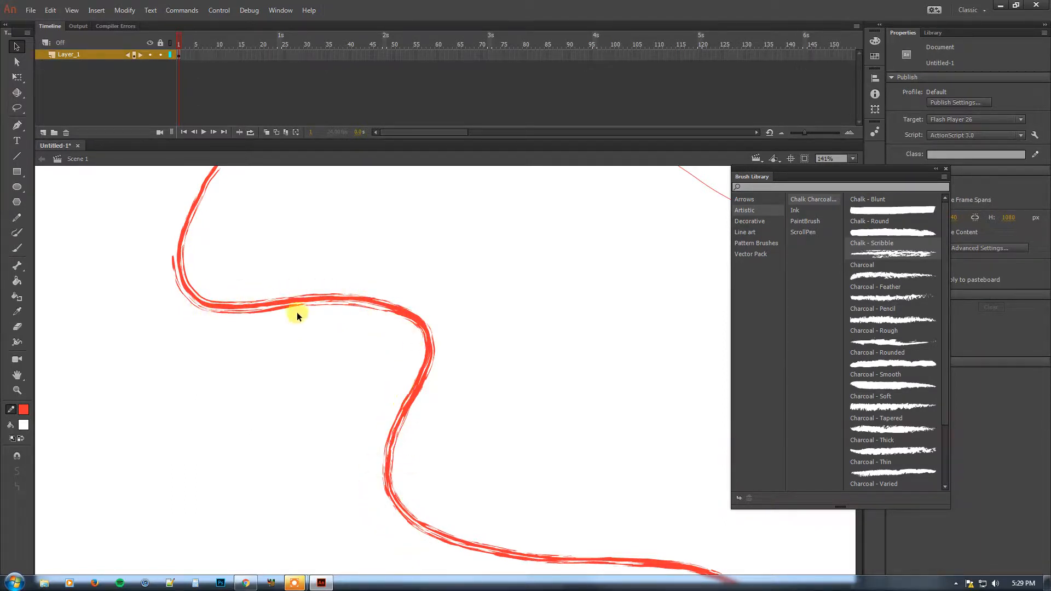
{"action": "left_click_drag", "start_coordinate": [167, 310], "coordinate": [184, 440]}
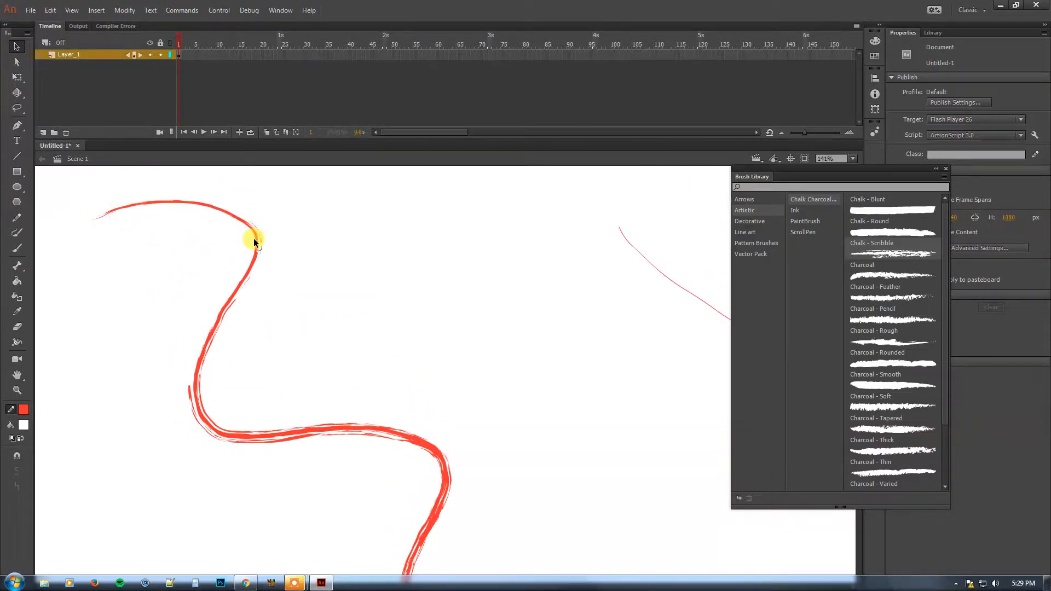
Step: Draw a freehand Pencil line about 255 px wide between the two existing lines and apply the Chalk - Scribble brush to it
{"action": "left_click", "coordinate": [16, 217]}
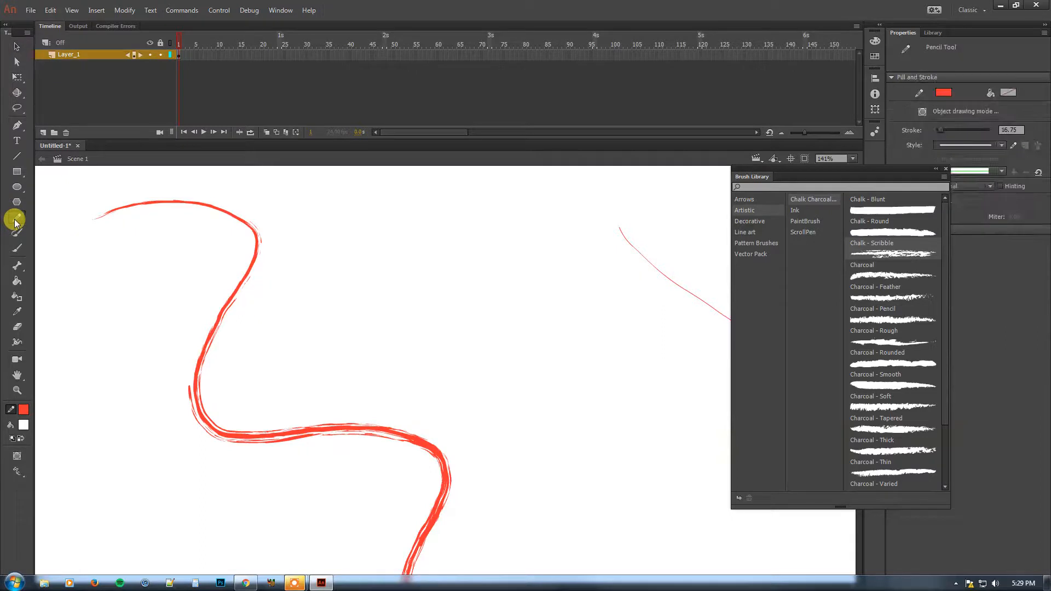
{"action": "mouse_move", "coordinate": [351, 232]}
{"action": "left_mouse_down"}
{"action": "mouse_move", "coordinate": [411, 242]}
{"action": "mouse_move", "coordinate": [549, 329]}
{"action": "left_mouse_up"}
{"action": "left_click", "coordinate": [883, 255]}
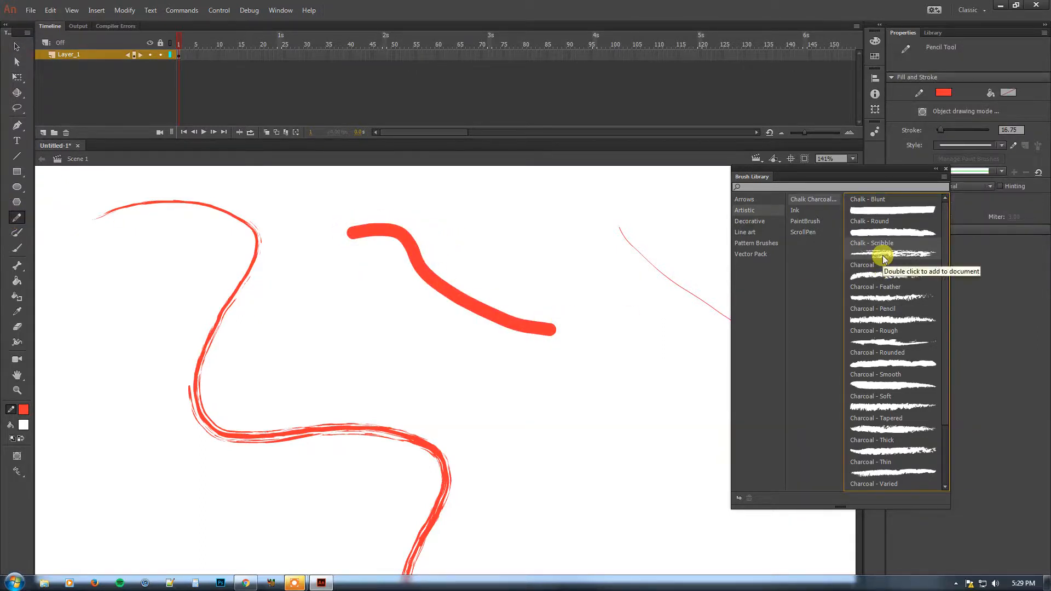
{"action": "key", "text": "v"}
{"action": "left_click", "coordinate": [528, 324]}
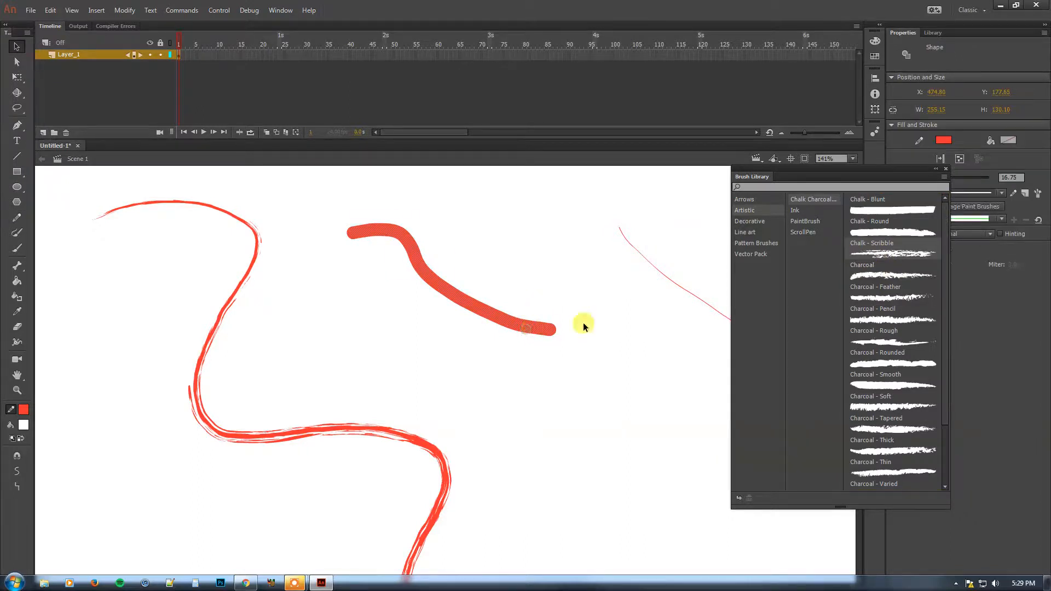
{"action": "double_click", "coordinate": [894, 252]}
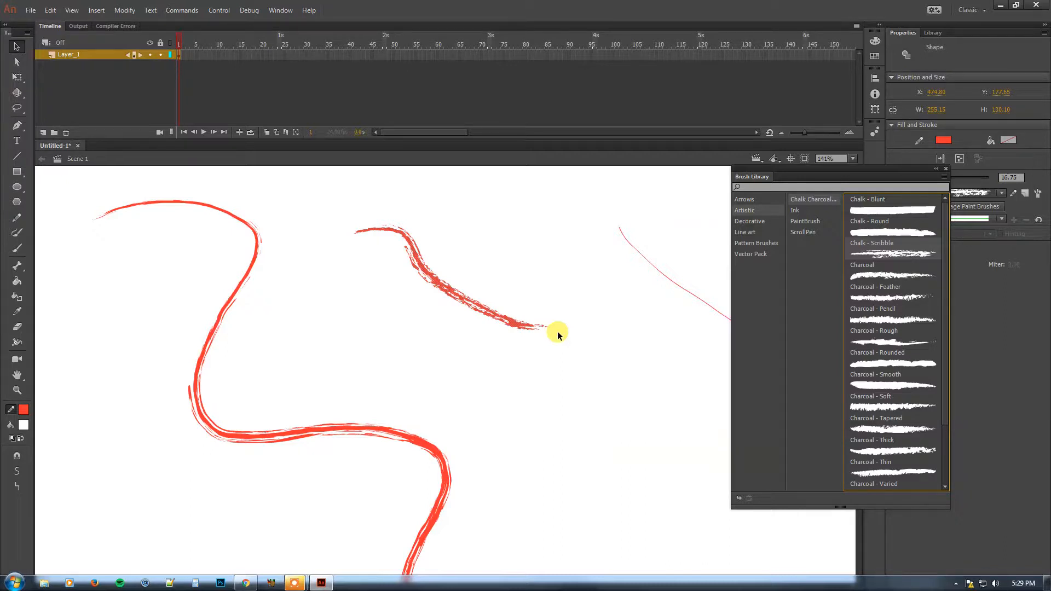
Step: Apply the Dark Ink Wash brush from the Artistic Ink set to the new middle line
{"action": "left_click", "coordinate": [821, 211]}
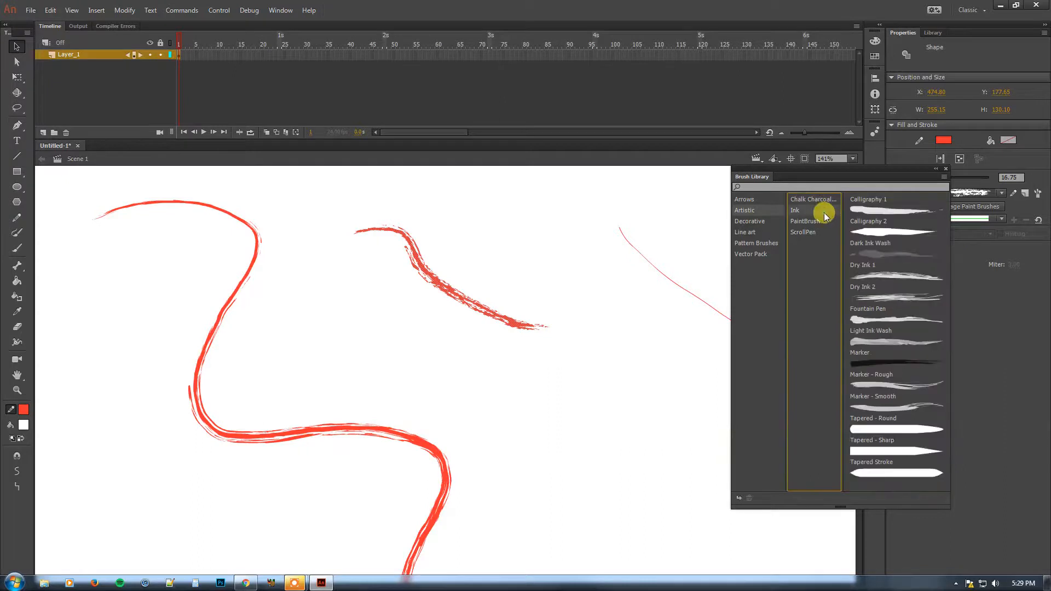
{"action": "double_click", "coordinate": [892, 250]}
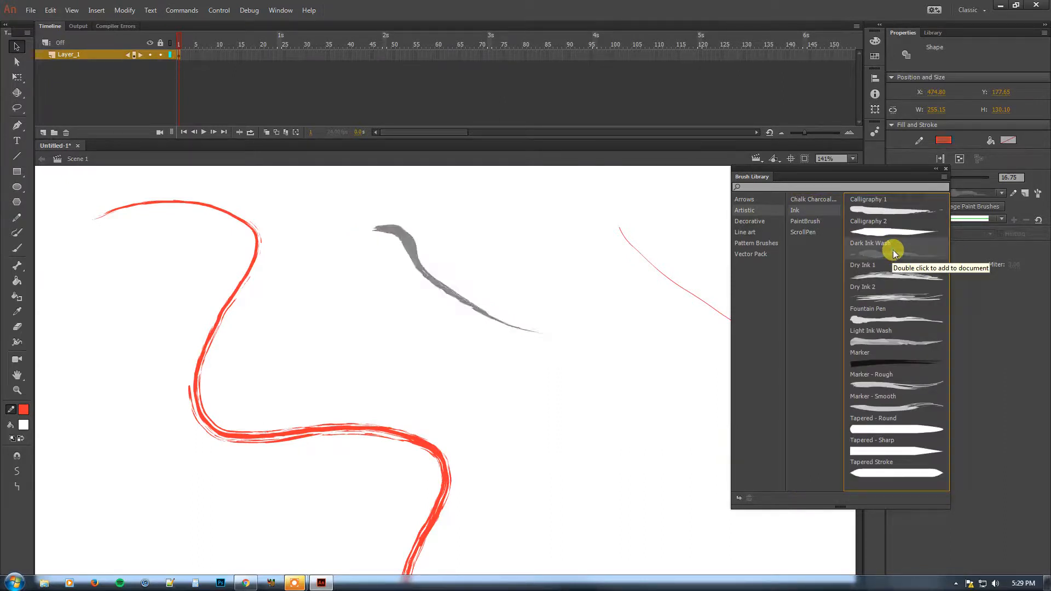
Step: Try the Dry Ink 1, Light Ink Wash, Marker and Tapered - Round ink brushes on the middle line
{"action": "double_click", "coordinate": [898, 278]}
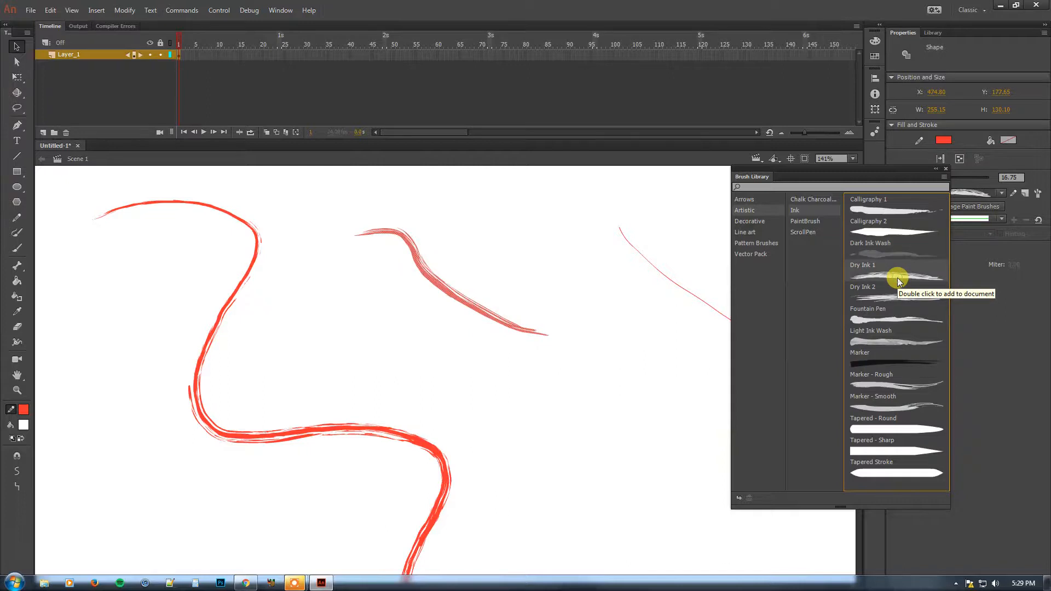
{"action": "double_click", "coordinate": [901, 342]}
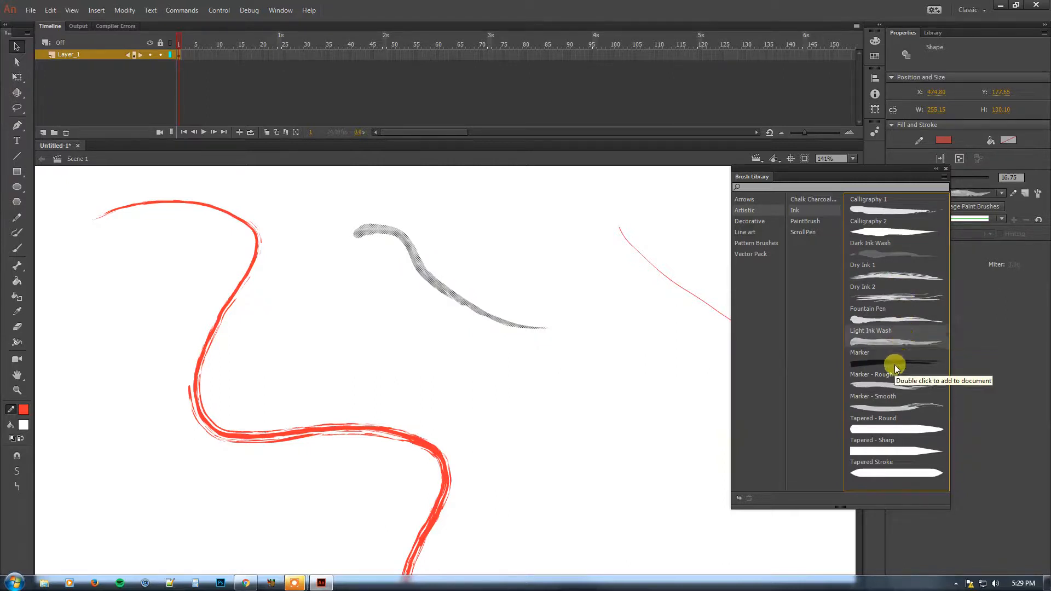
{"action": "double_click", "coordinate": [894, 364]}
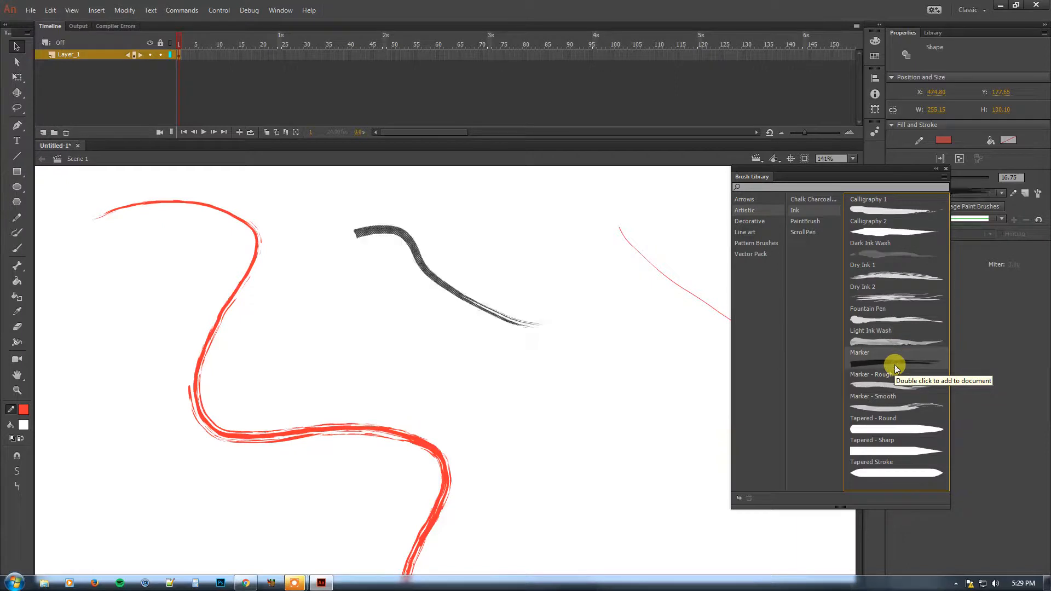
{"action": "double_click", "coordinate": [892, 427]}
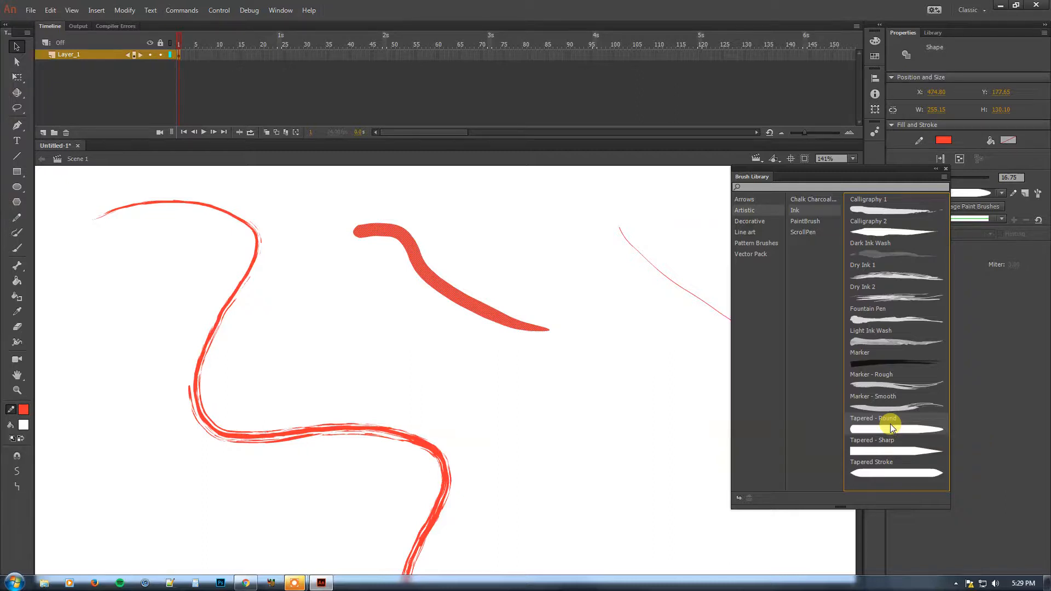
Step: Try Dry Brush 3 from the PaintBrush set and Scroll Pen 1 from the ScrollPen set on the middle line
{"action": "left_click", "coordinate": [815, 220]}
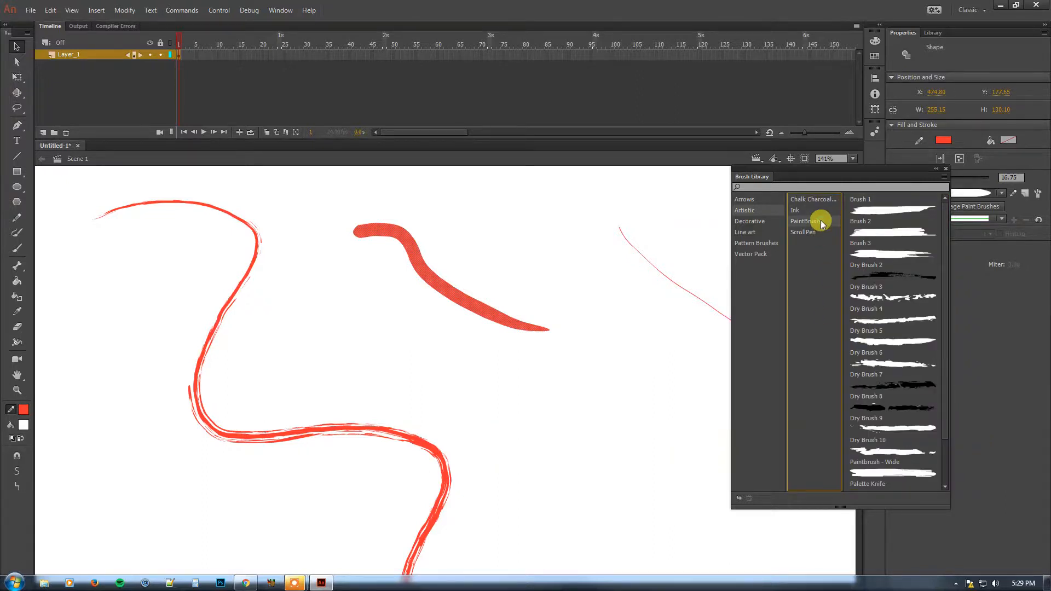
{"action": "double_click", "coordinate": [873, 299]}
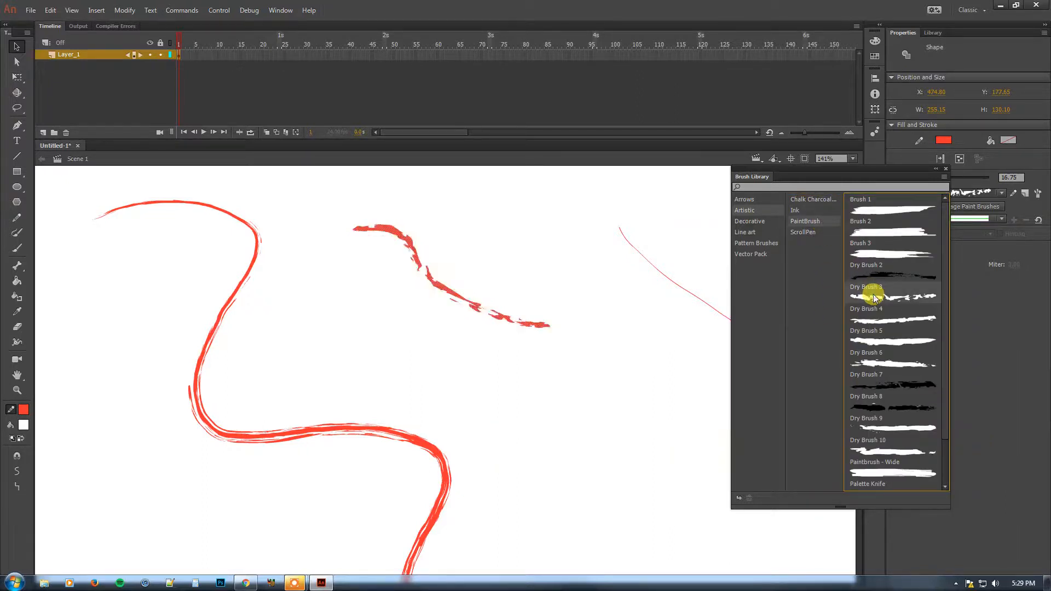
{"action": "left_click", "coordinate": [811, 234]}
{"action": "double_click", "coordinate": [870, 214]}
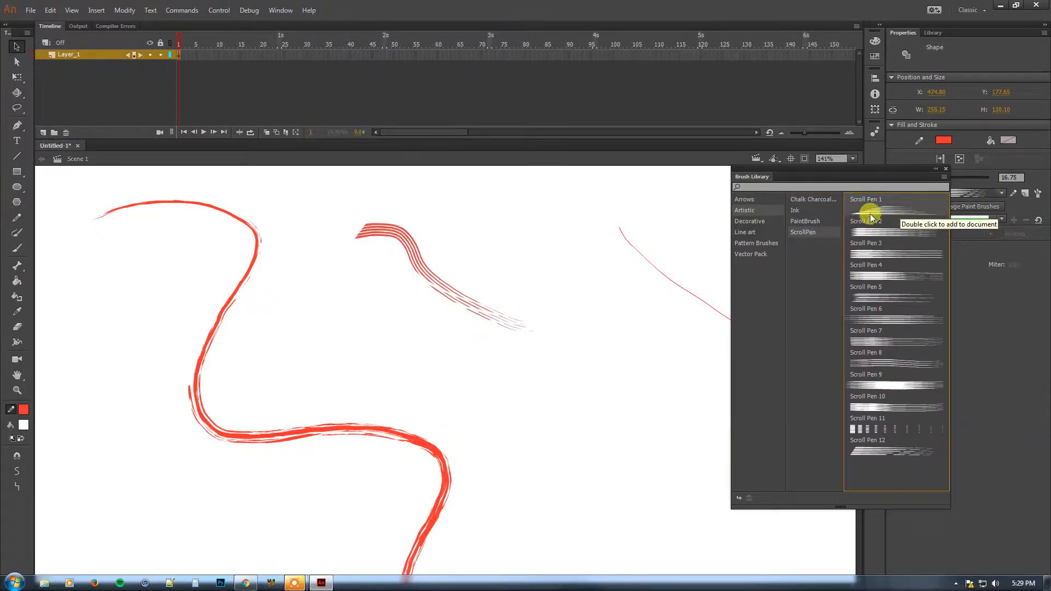
Step: Change the middle line's brush back to Chalk - Scribble from the Chalk Charcoal set
{"action": "left_click", "coordinate": [822, 199]}
{"action": "double_click", "coordinate": [874, 256]}
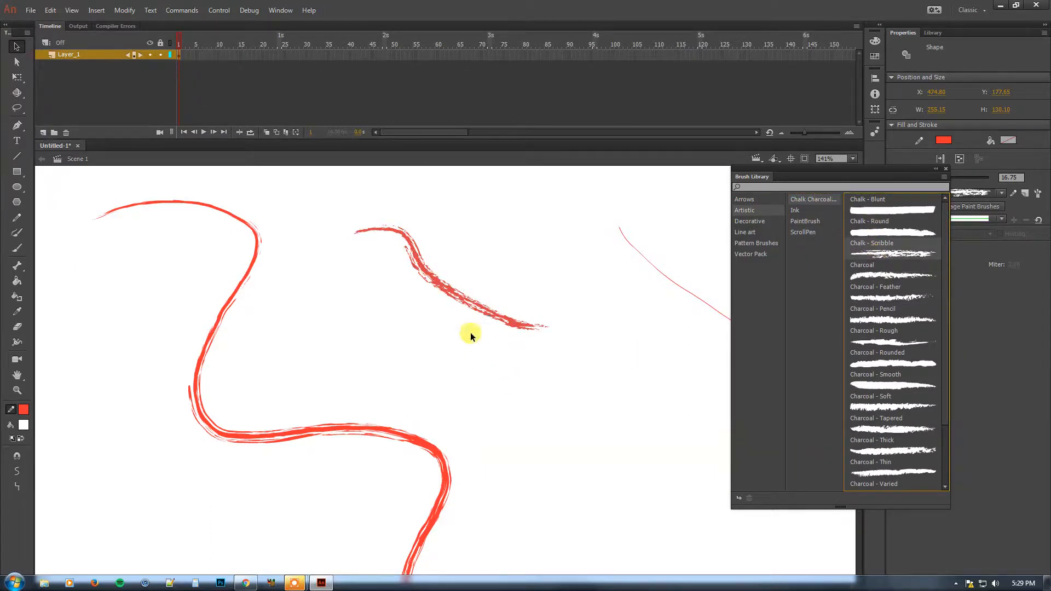
Step: Delete the thin diagonal Pencil line beside the middle chalk line
{"action": "left_click_drag", "start_coordinate": [469, 301], "coordinate": [377, 352]}
{"action": "left_click_drag", "start_coordinate": [530, 357], "coordinate": [343, 362]}
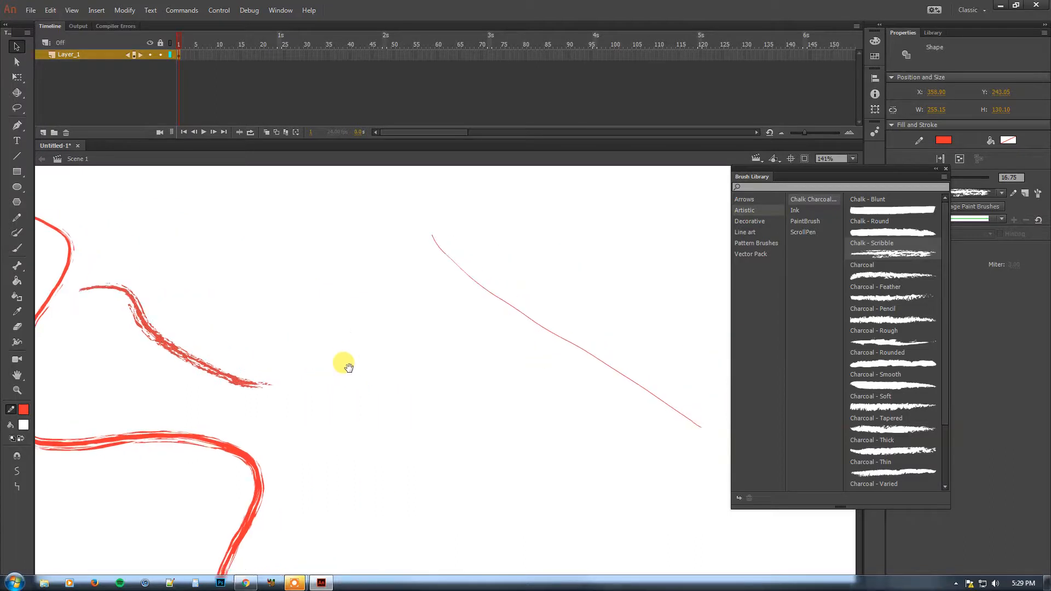
{"action": "left_click_drag", "start_coordinate": [460, 361], "coordinate": [451, 331]}
{"action": "left_click", "coordinate": [551, 310]}
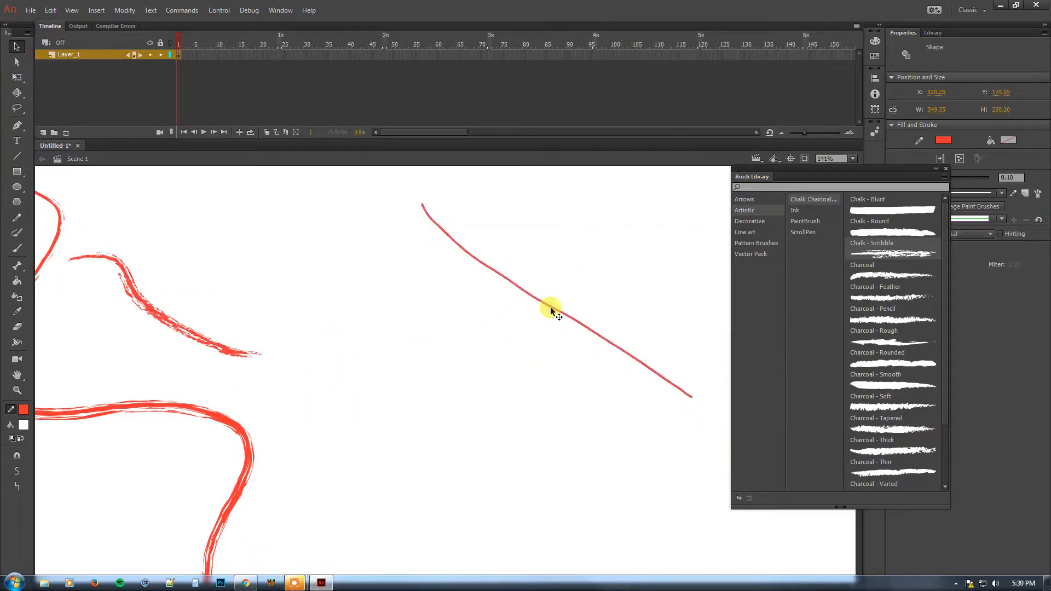
{"action": "key", "text": "Delete"}
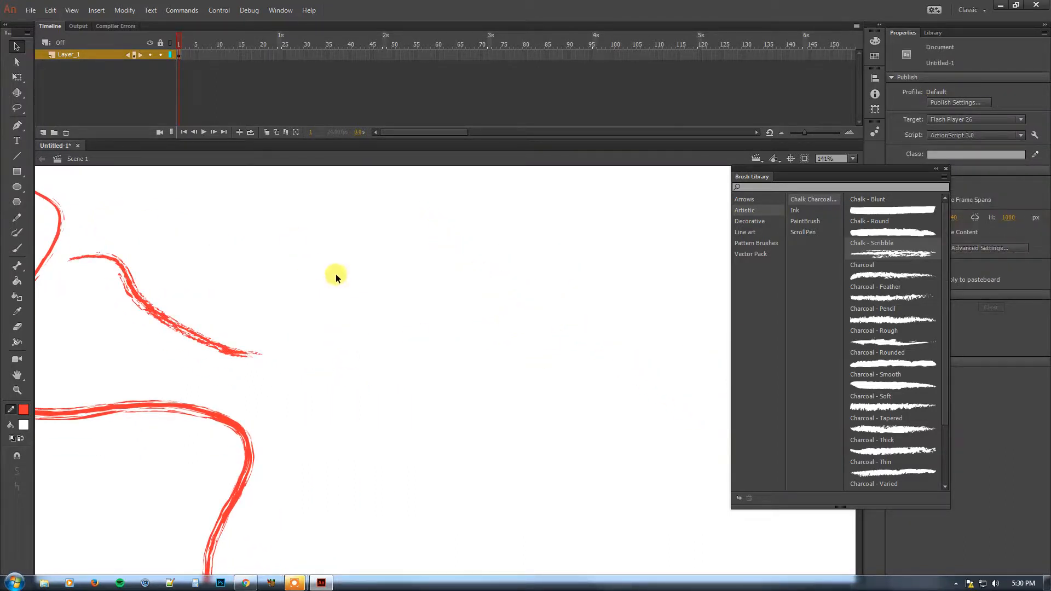
Step: Show the Arrows Special brush set, draw a straight horizontal line about 389 px wide in the cleared area and select it
{"action": "left_click", "coordinate": [761, 255]}
{"action": "left_click", "coordinate": [752, 199]}
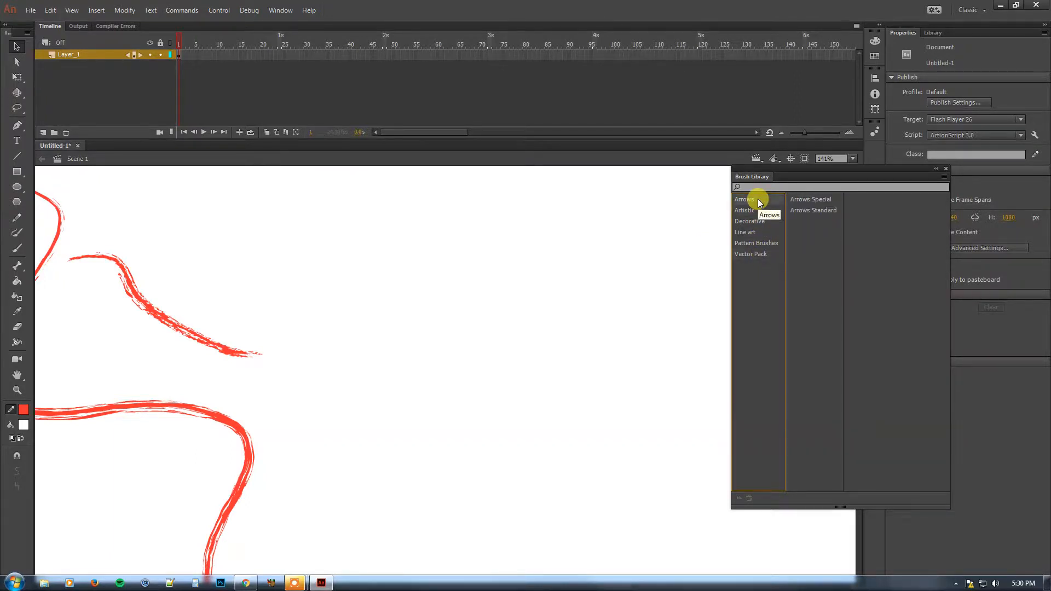
{"action": "left_click", "coordinate": [795, 201]}
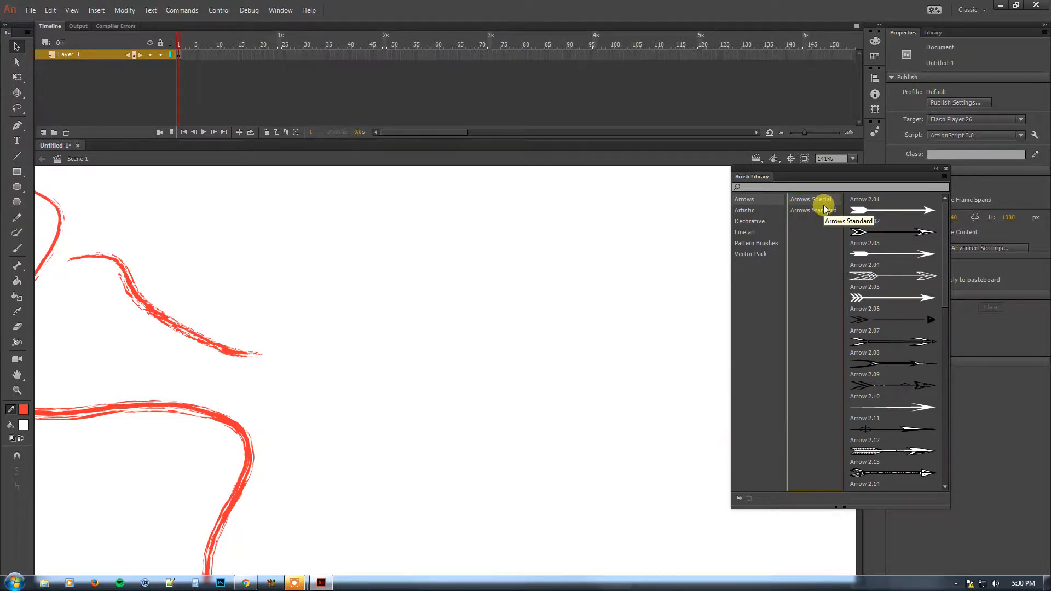
{"action": "left_click", "coordinate": [17, 155]}
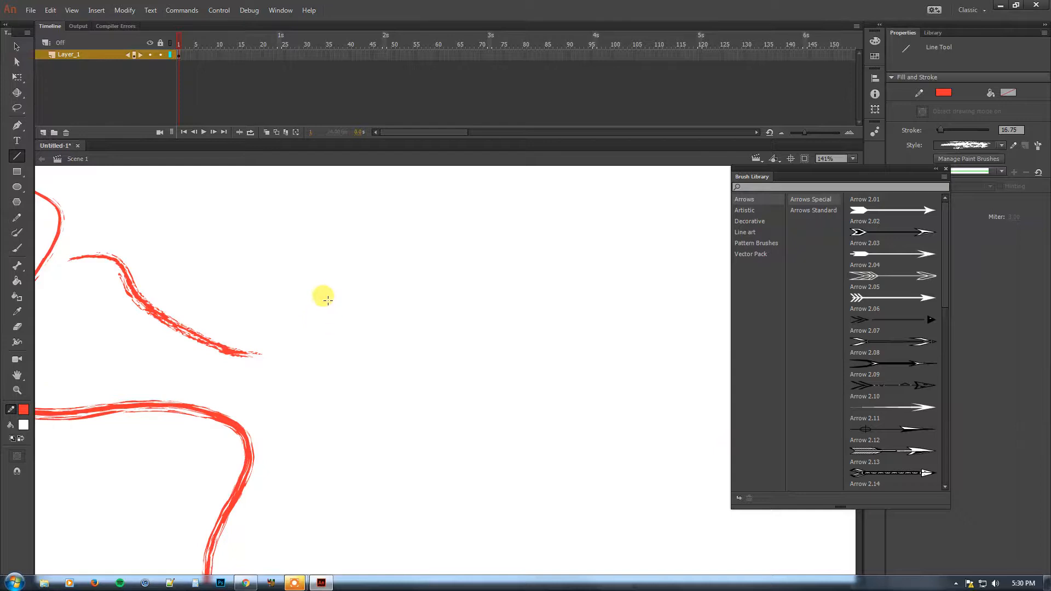
{"action": "mouse_move", "coordinate": [356, 291]}
{"action": "left_mouse_down"}
{"action": "mouse_move", "coordinate": [577, 279]}
{"action": "mouse_move", "coordinate": [653, 287]}
{"action": "left_mouse_up"}
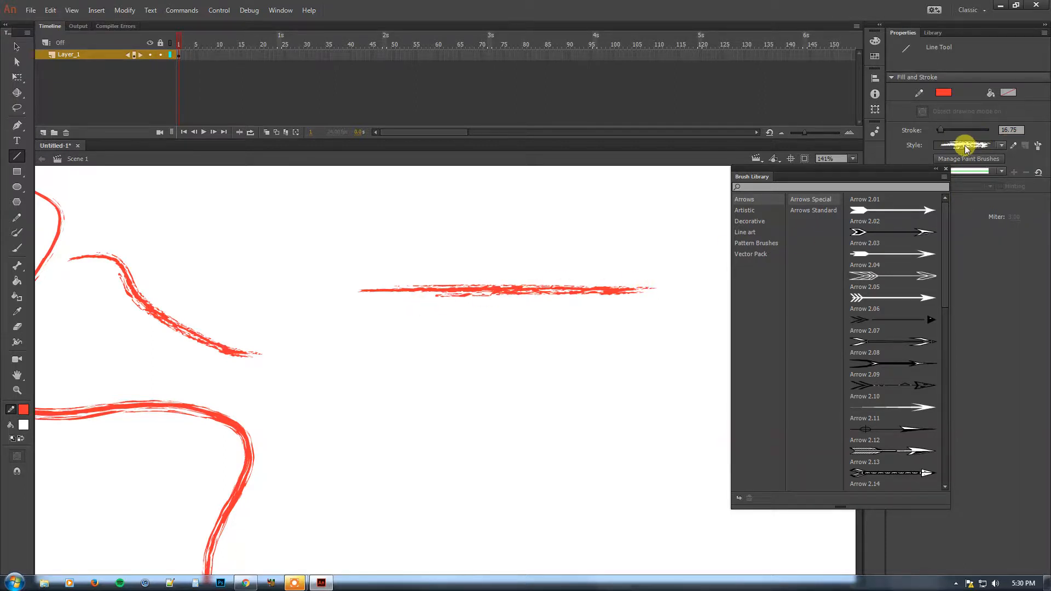
{"action": "key", "text": "v"}
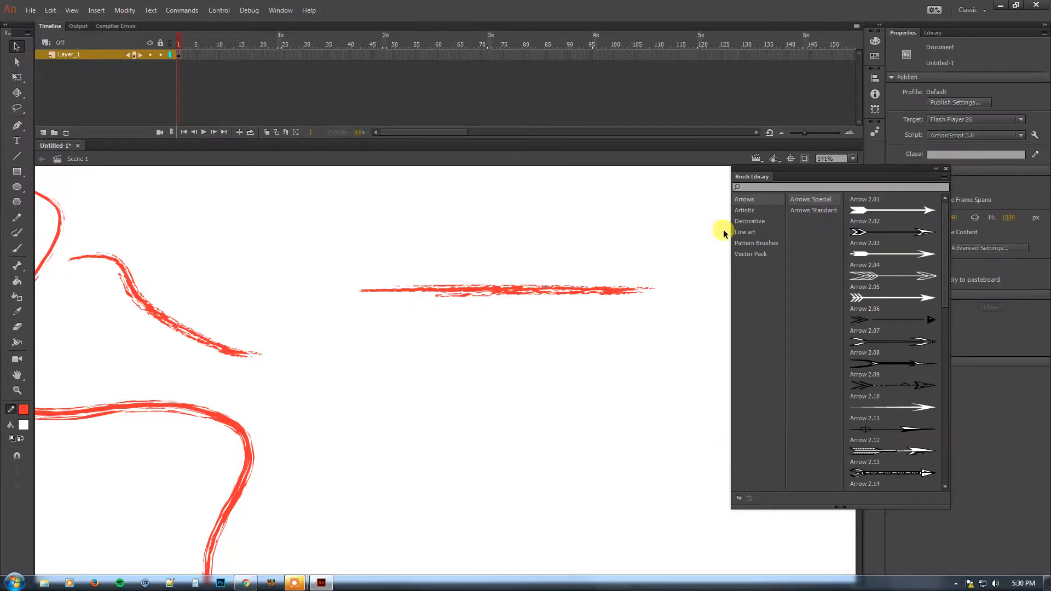
{"action": "left_click", "coordinate": [558, 291]}
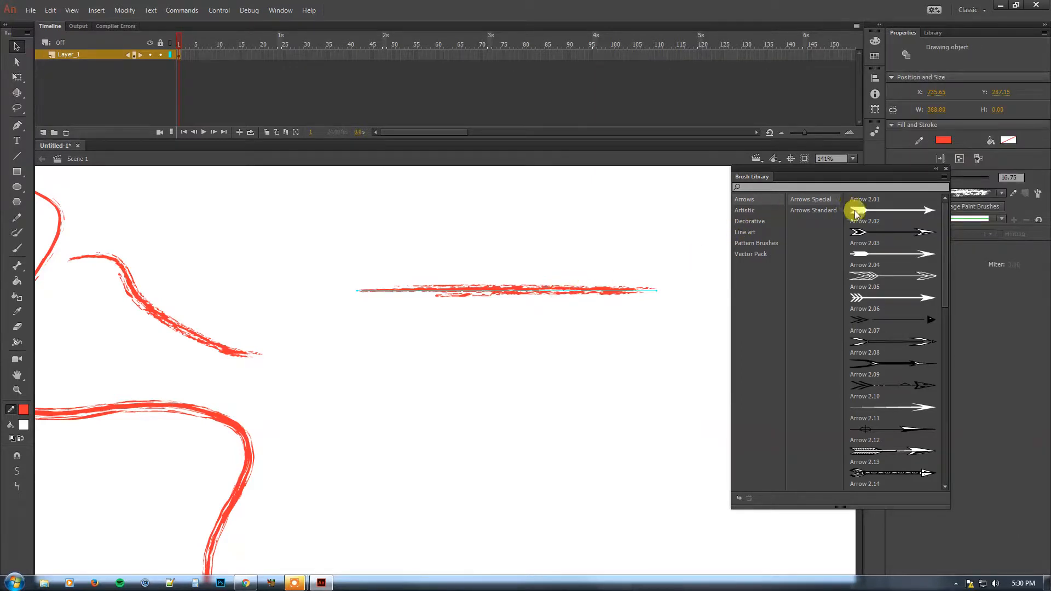
Step: Try the Arrow 2.01, Arrow 2.02 and Arrow 2.03 brushes on the selected straight line
{"action": "left_click", "coordinate": [879, 212]}
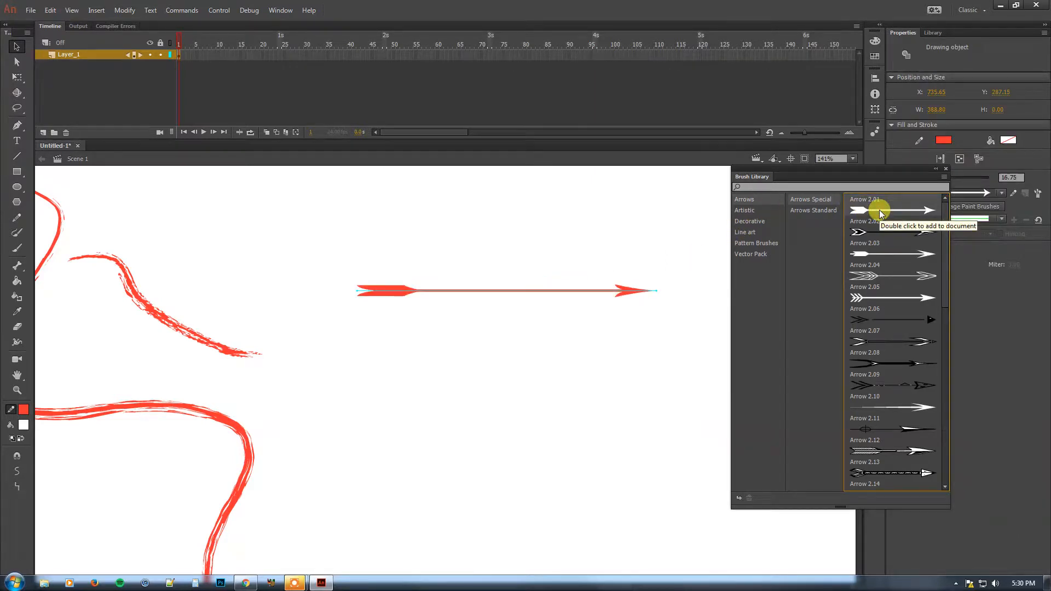
{"action": "left_click", "coordinate": [879, 230]}
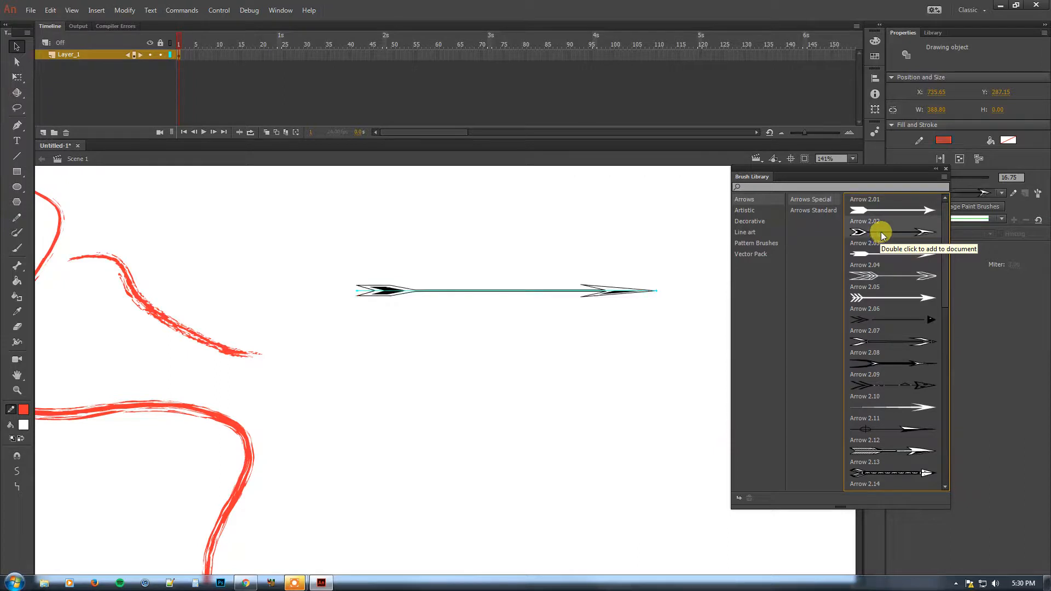
{"action": "left_click", "coordinate": [884, 253]}
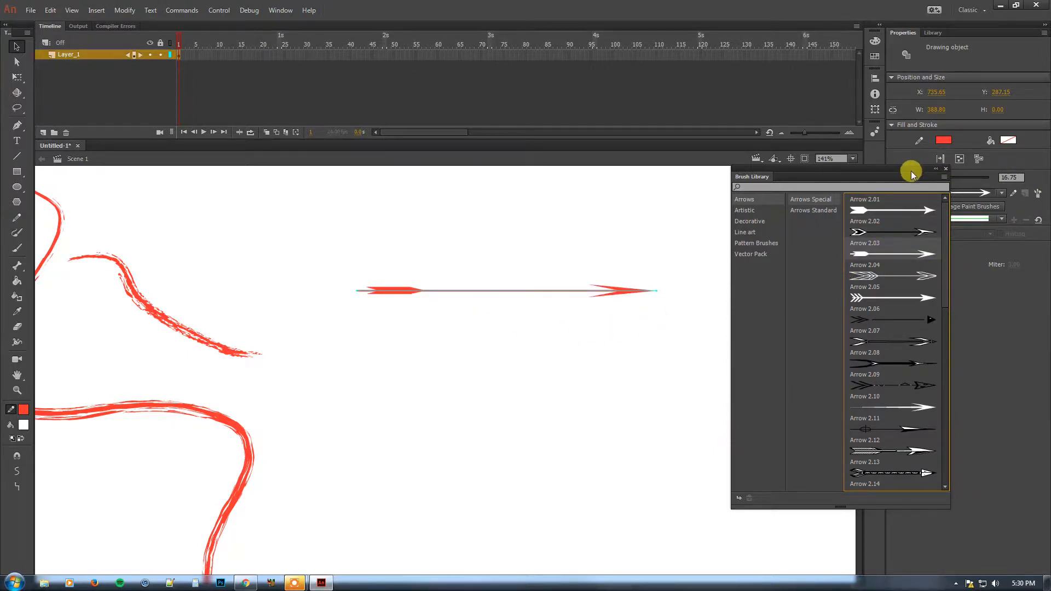
Step: Move the Brush Library clear of the stroke settings and raise the arrow line's stroke size to 116.70
{"action": "left_click_drag", "start_coordinate": [910, 170], "coordinate": [913, 223]}
{"action": "left_click", "coordinate": [942, 178]}
{"action": "left_click_drag", "start_coordinate": [943, 180], "coordinate": [967, 175]}
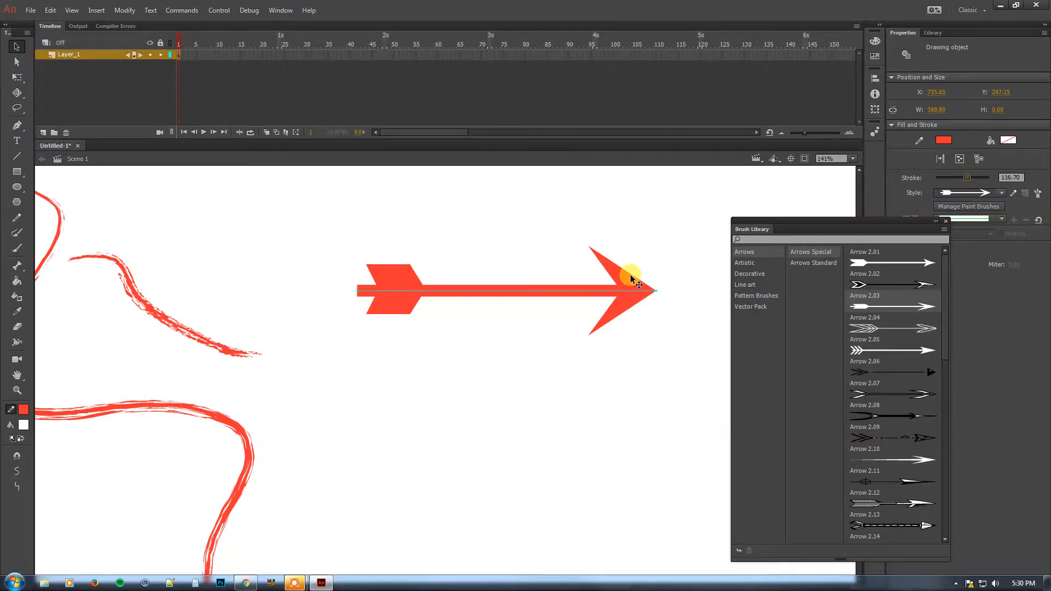
Step: Try Arrow 2.02 on the thick line and replace it with Arrow 1.12 from the Arrows Standard set
{"action": "double_click", "coordinate": [901, 284]}
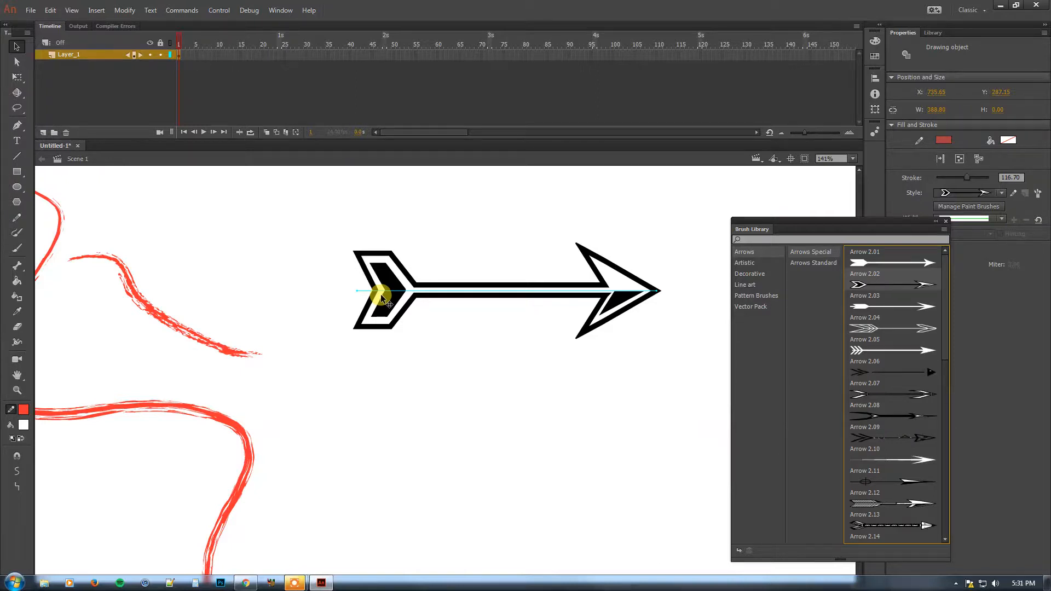
{"action": "left_click", "coordinate": [804, 264]}
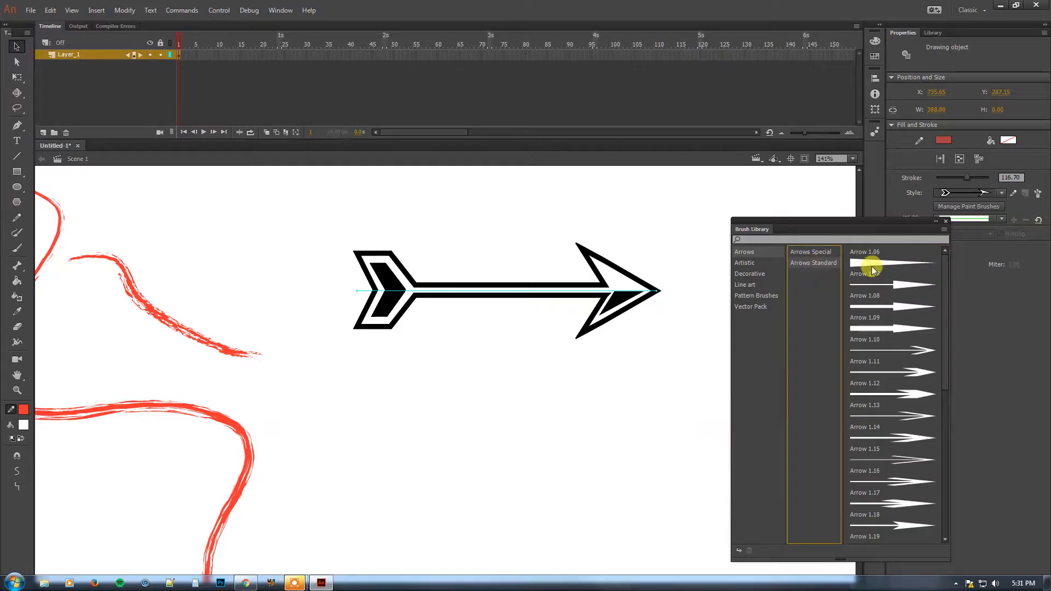
{"action": "double_click", "coordinate": [902, 393]}
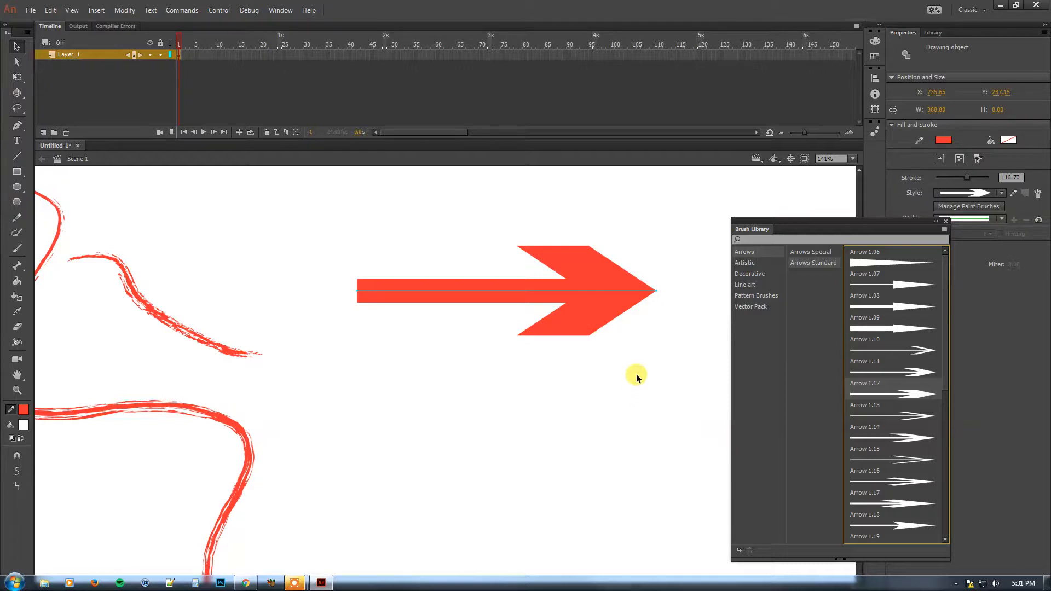
Step: Draw a second straight horizontal arrow line about 431 px wide below the first arrow and select it
{"action": "scroll", "coordinate": [891, 437], "scroll_direction": "down", "scroll_amount": 5}
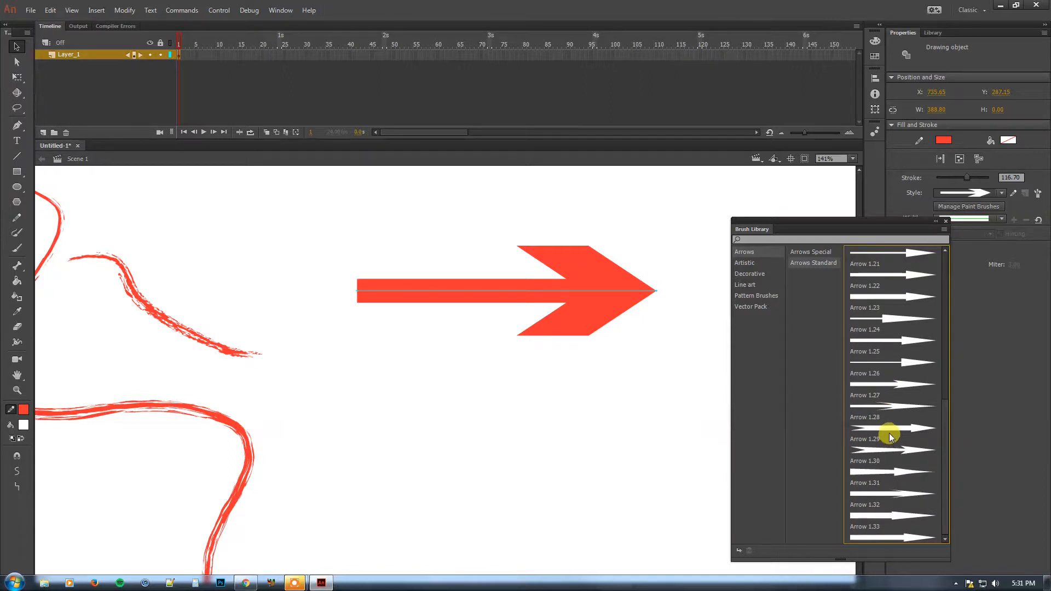
{"action": "left_click", "coordinate": [16, 156]}
{"action": "mouse_move", "coordinate": [353, 492]}
{"action": "left_mouse_down"}
{"action": "mouse_move", "coordinate": [685, 496]}
{"action": "mouse_move", "coordinate": [673, 495]}
{"action": "left_mouse_up"}
{"action": "key", "text": "v"}
{"action": "left_click", "coordinate": [621, 488]}
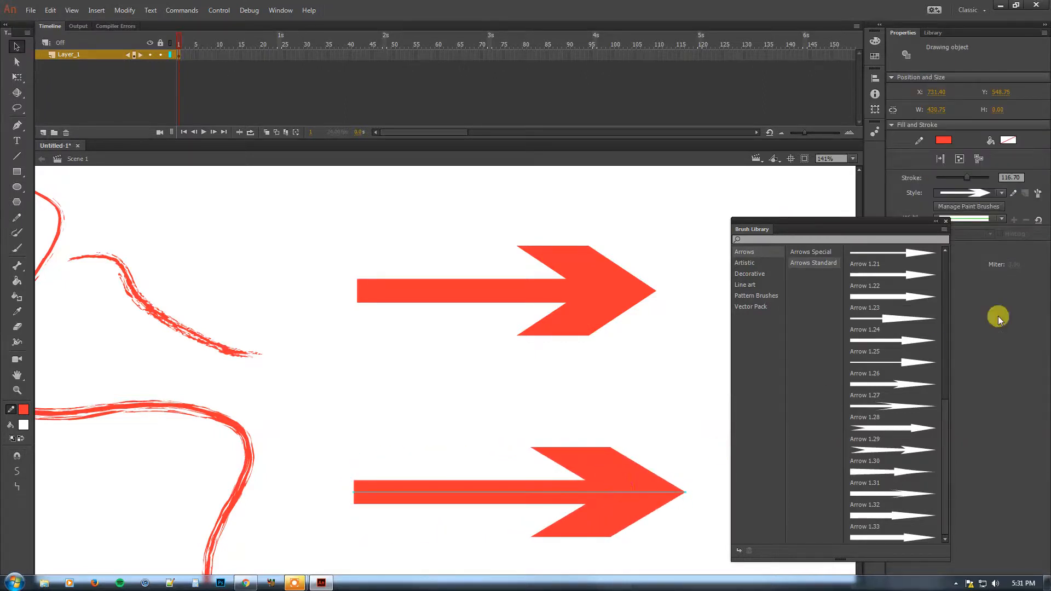
Step: Apply the Banner 2 brush from the Decorative Banners and Seals set to the lower arrow and bend it upward into an arc
{"action": "left_click", "coordinate": [757, 273]}
{"action": "left_click", "coordinate": [818, 252]}
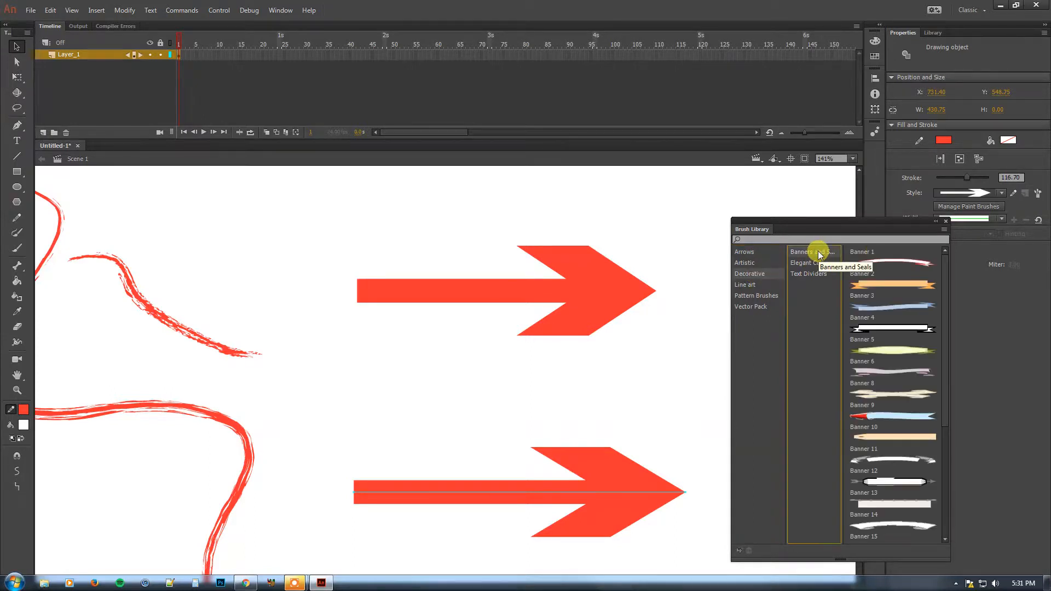
{"action": "double_click", "coordinate": [888, 284]}
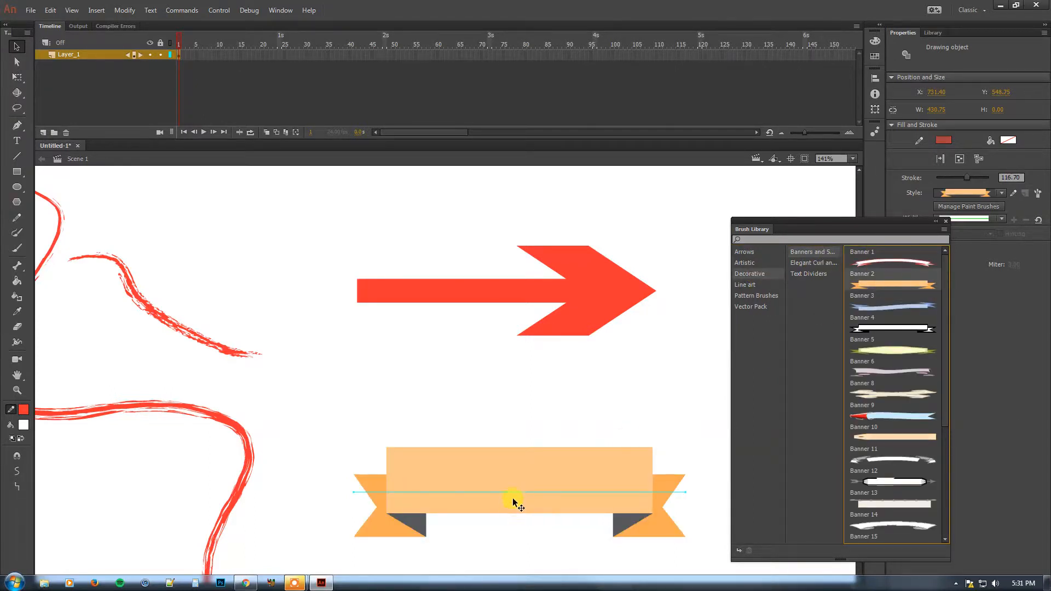
{"action": "mouse_move", "coordinate": [519, 492]}
{"action": "left_mouse_down"}
{"action": "mouse_move", "coordinate": [517, 504]}
{"action": "mouse_move", "coordinate": [515, 437]}
{"action": "mouse_move", "coordinate": [528, 573]}
{"action": "mouse_move", "coordinate": [518, 461]}
{"action": "left_mouse_up"}
{"action": "left_click", "coordinate": [467, 400]}
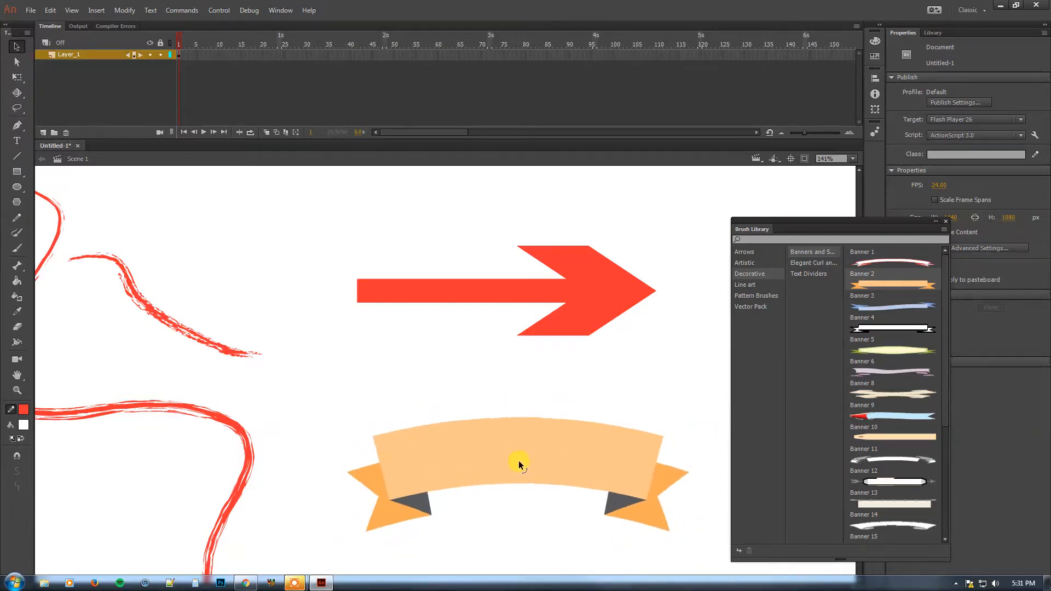
Step: Draw another straight horizontal line about 383 px wide below the curved banner and select it
{"action": "left_click_drag", "start_coordinate": [531, 536], "coordinate": [502, 446]}
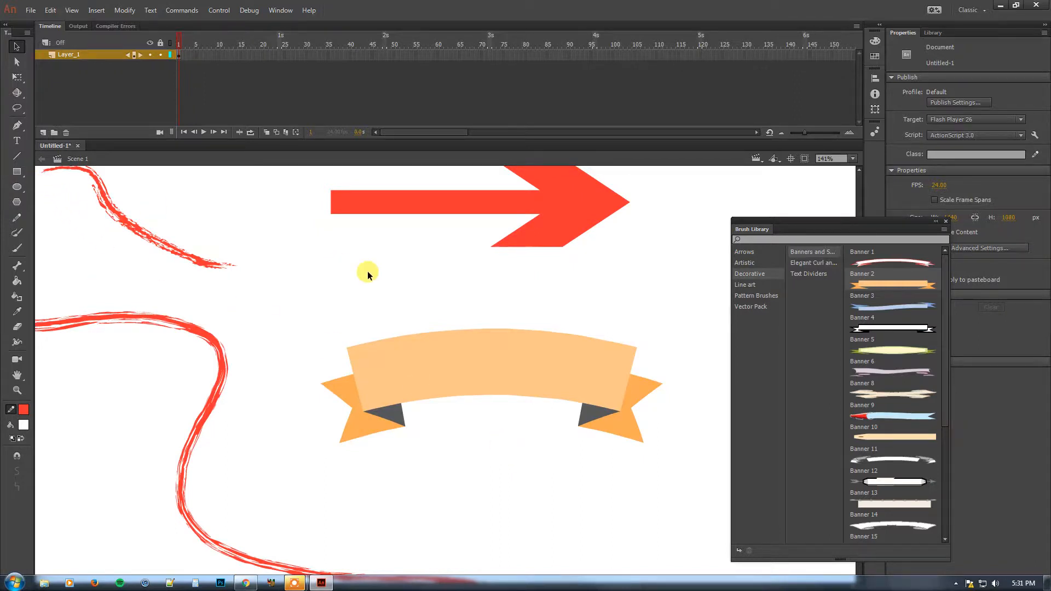
{"action": "left_click", "coordinate": [22, 157]}
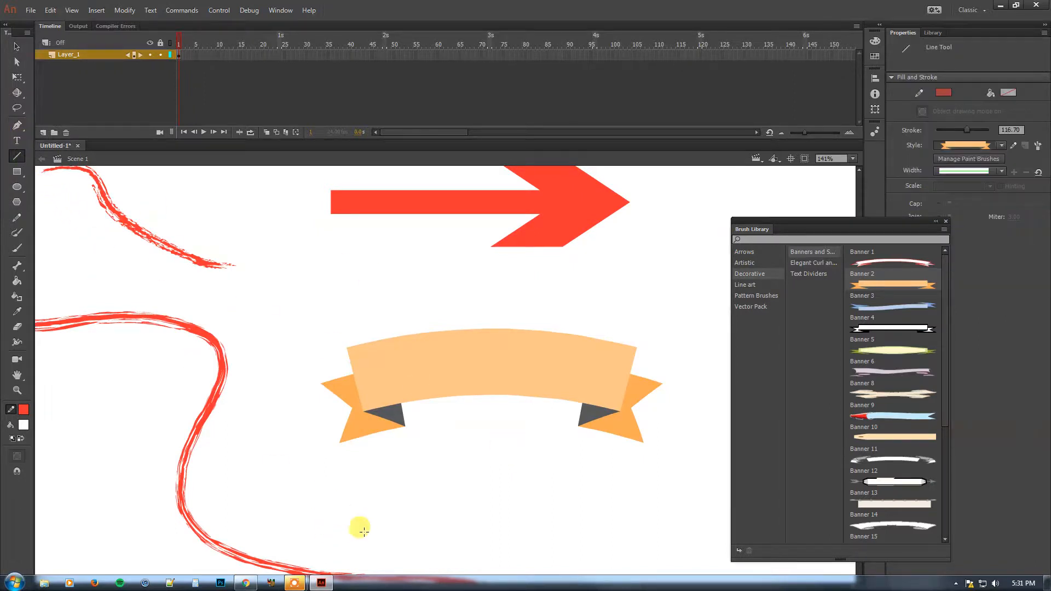
{"action": "left_click_drag", "start_coordinate": [361, 527], "coordinate": [648, 523]}
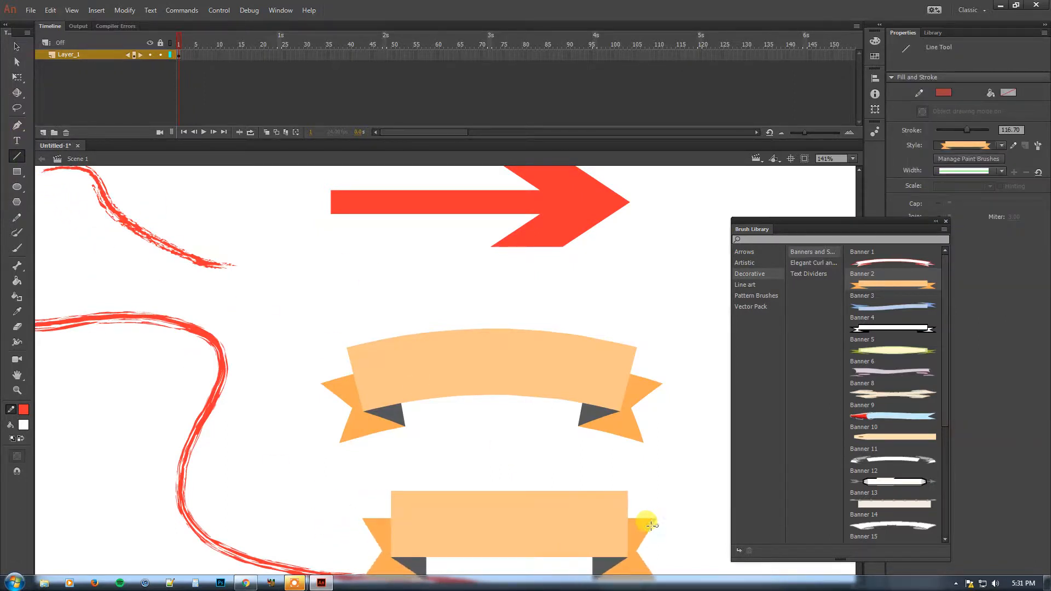
{"action": "key", "text": "v"}
{"action": "left_click", "coordinate": [558, 516]}
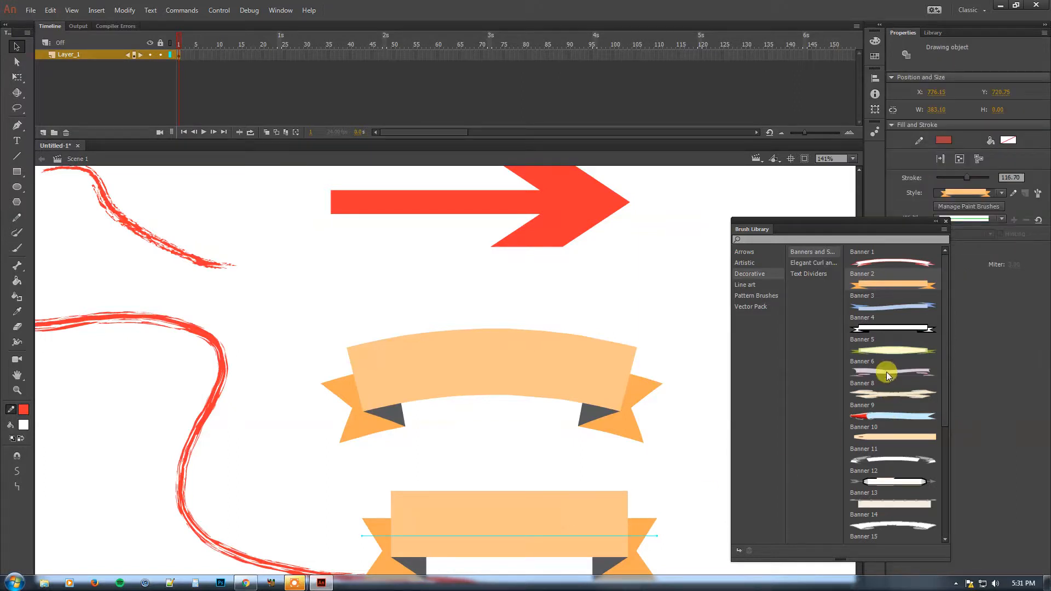
Step: Try Text Dividers 3, 1, 9 and 6 from the Decorative brushes on the lower line and settle on Text Divider 11
{"action": "left_click", "coordinate": [813, 272]}
{"action": "left_click", "coordinate": [814, 264]}
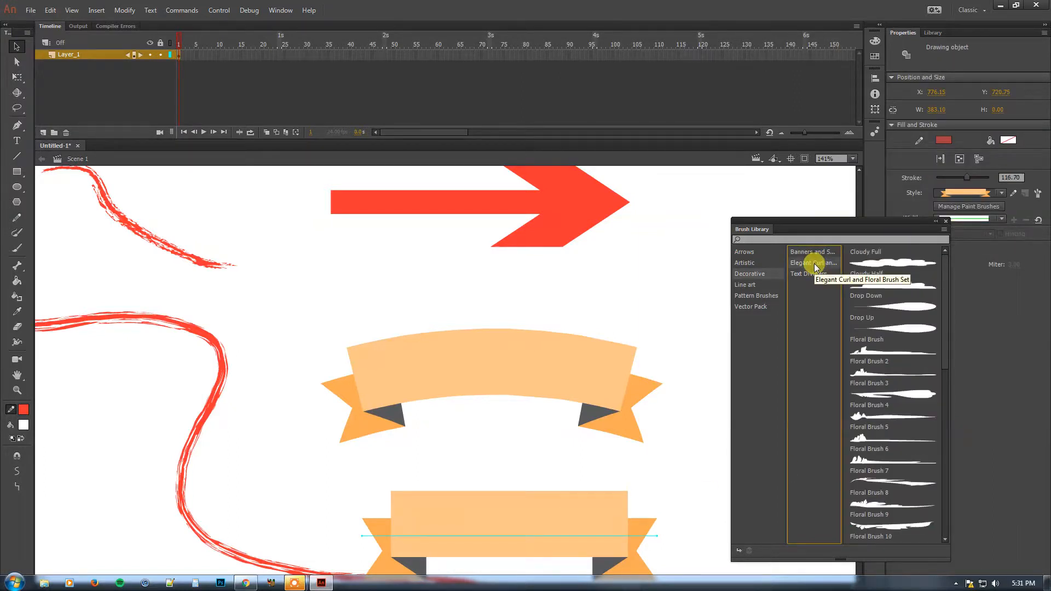
{"action": "left_click", "coordinate": [814, 274]}
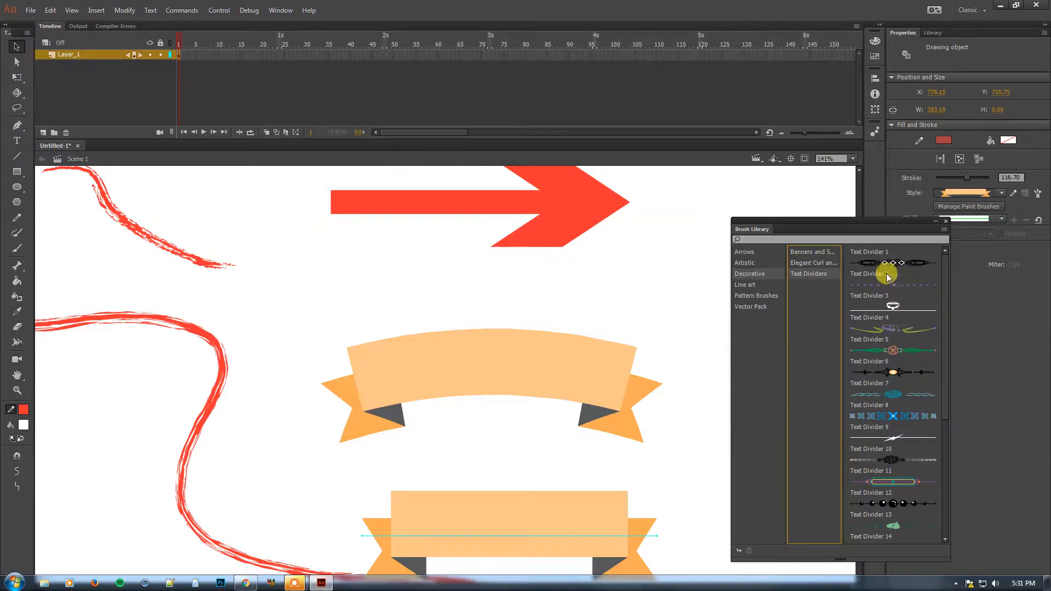
{"action": "double_click", "coordinate": [894, 307]}
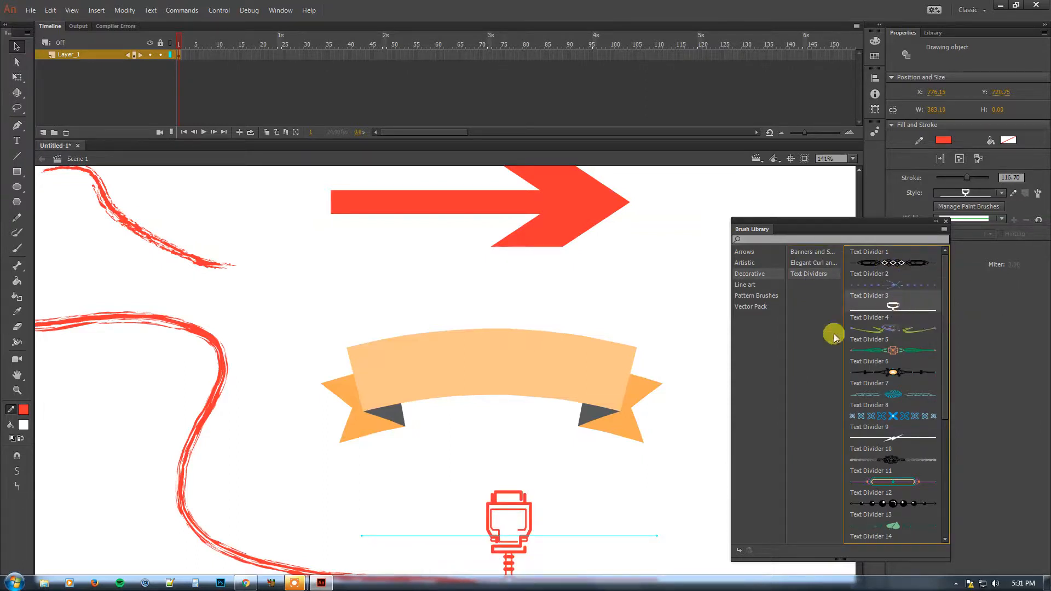
{"action": "left_click_drag", "start_coordinate": [638, 433], "coordinate": [569, 349]}
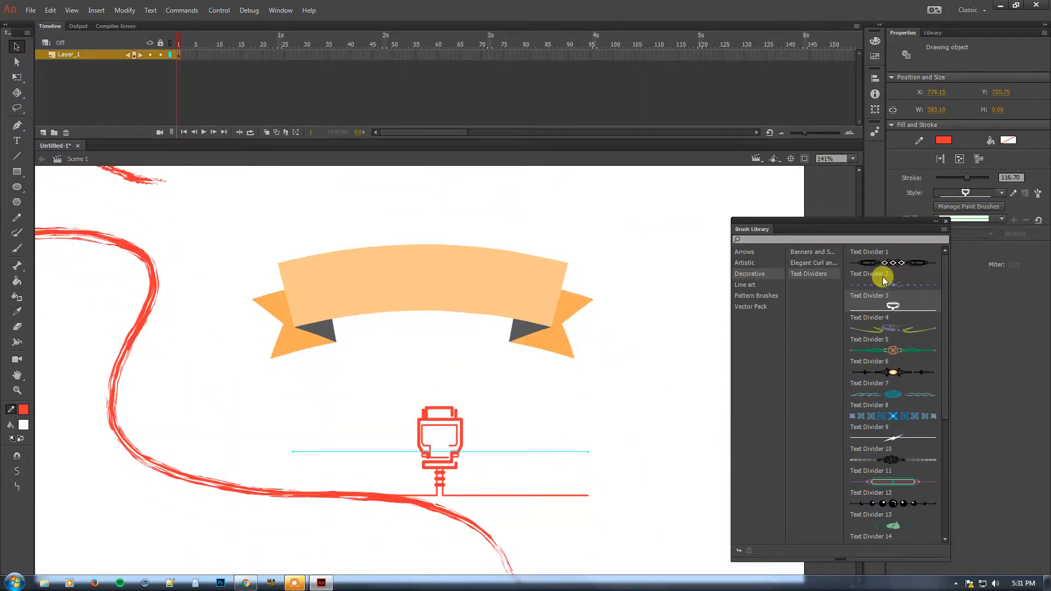
{"action": "double_click", "coordinate": [895, 264]}
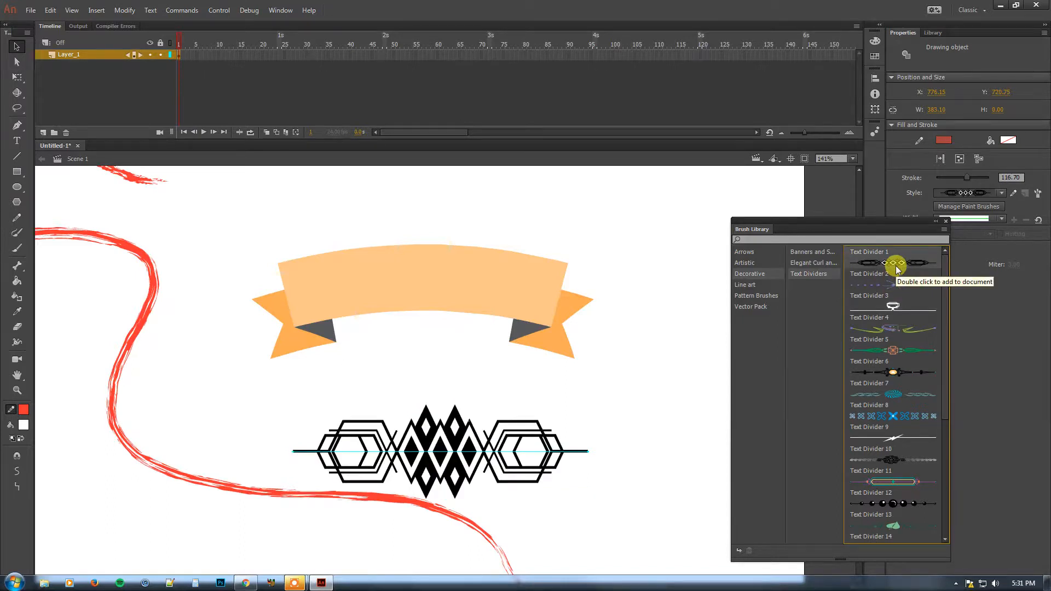
{"action": "double_click", "coordinate": [895, 438]}
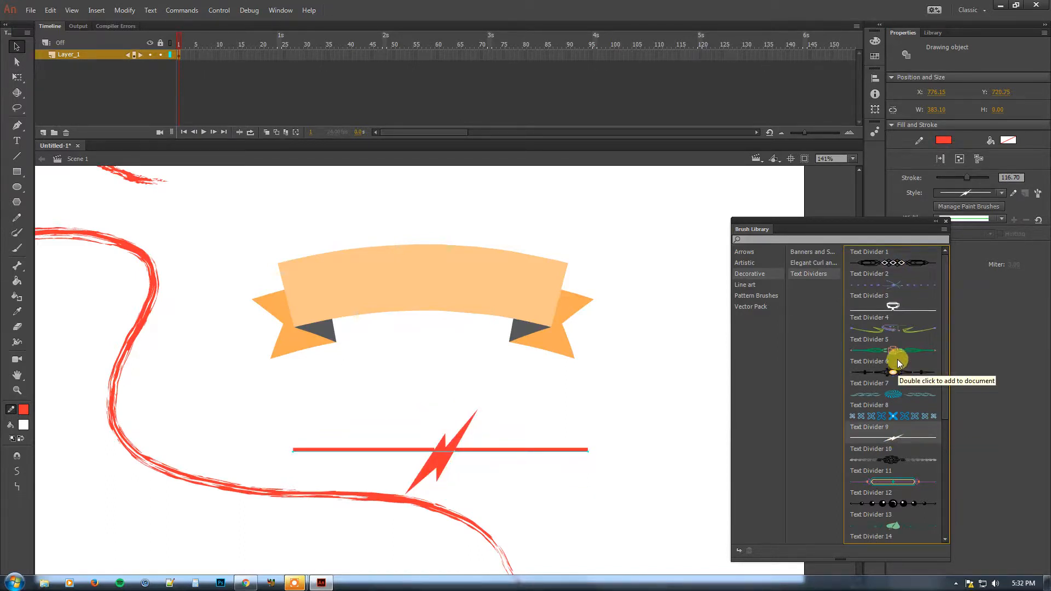
{"action": "double_click", "coordinate": [898, 361]}
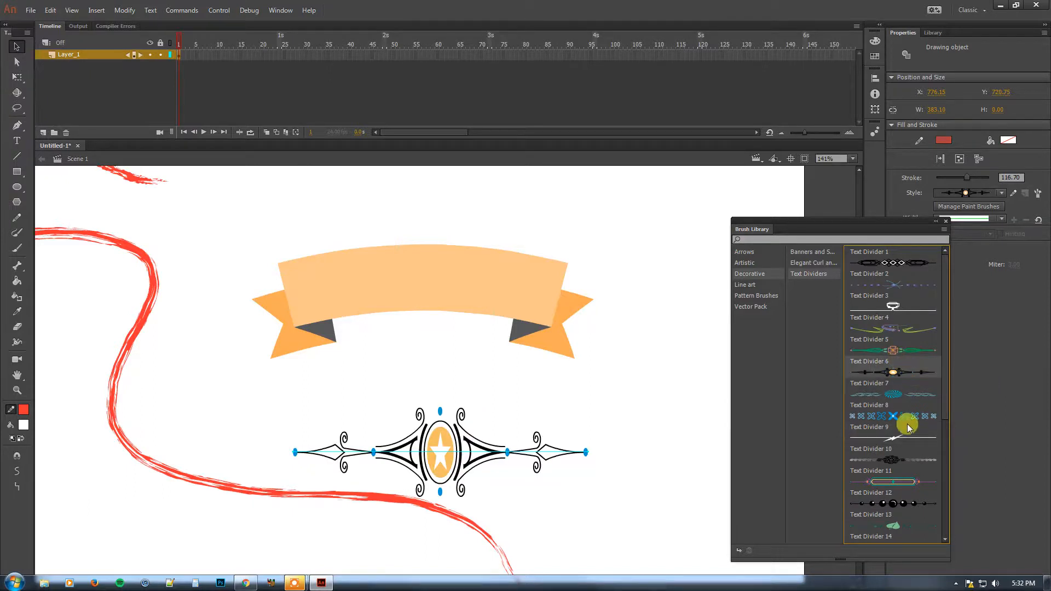
{"action": "double_click", "coordinate": [892, 485]}
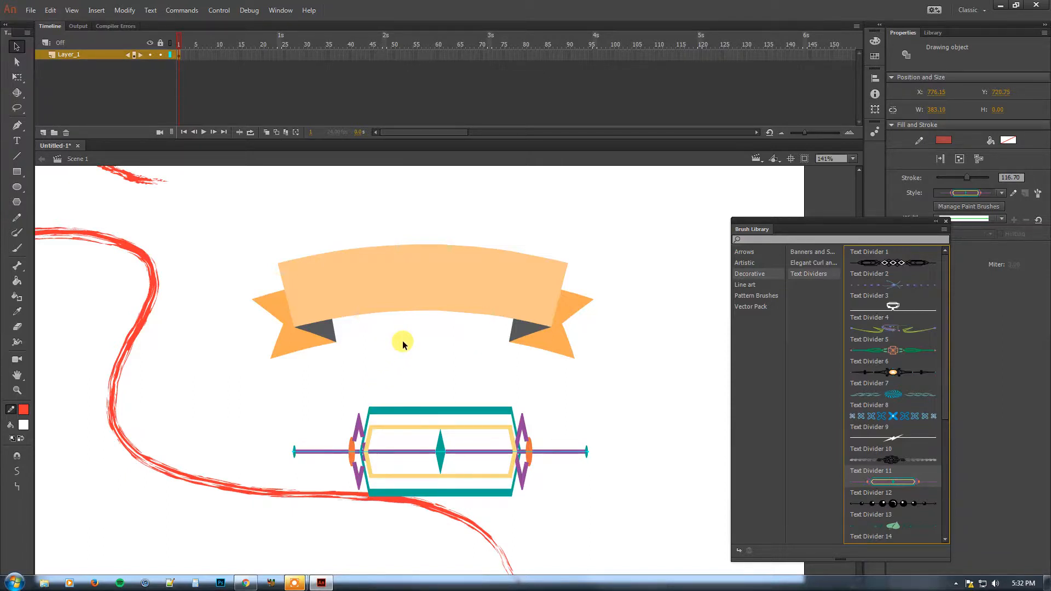
Step: Look through the Basic line art brushes and the Dashed and Geometric sets of the Pattern Brushes
{"action": "left_click", "coordinate": [762, 284]}
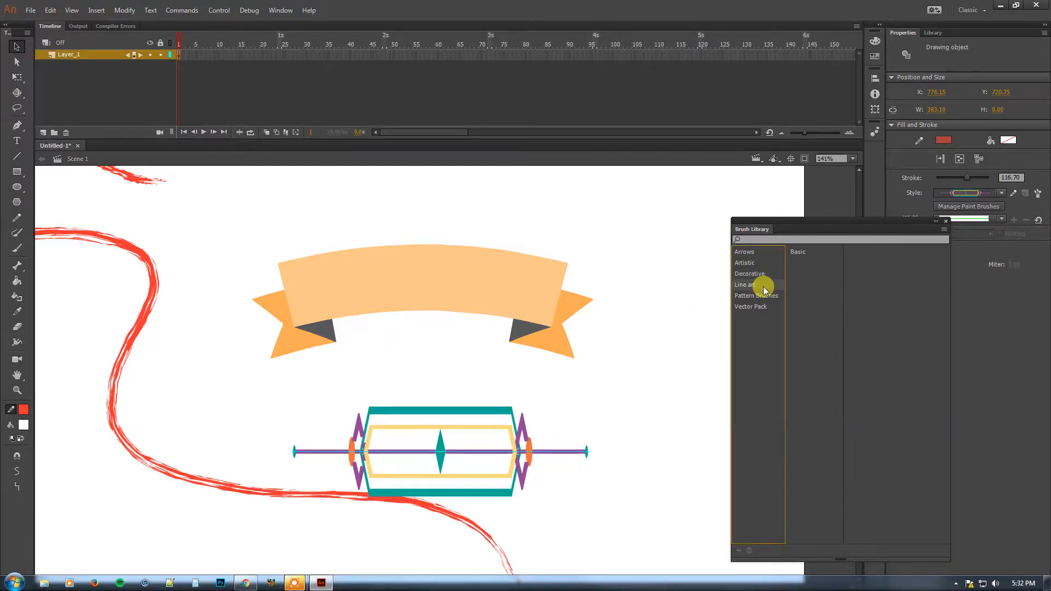
{"action": "left_click", "coordinate": [797, 253]}
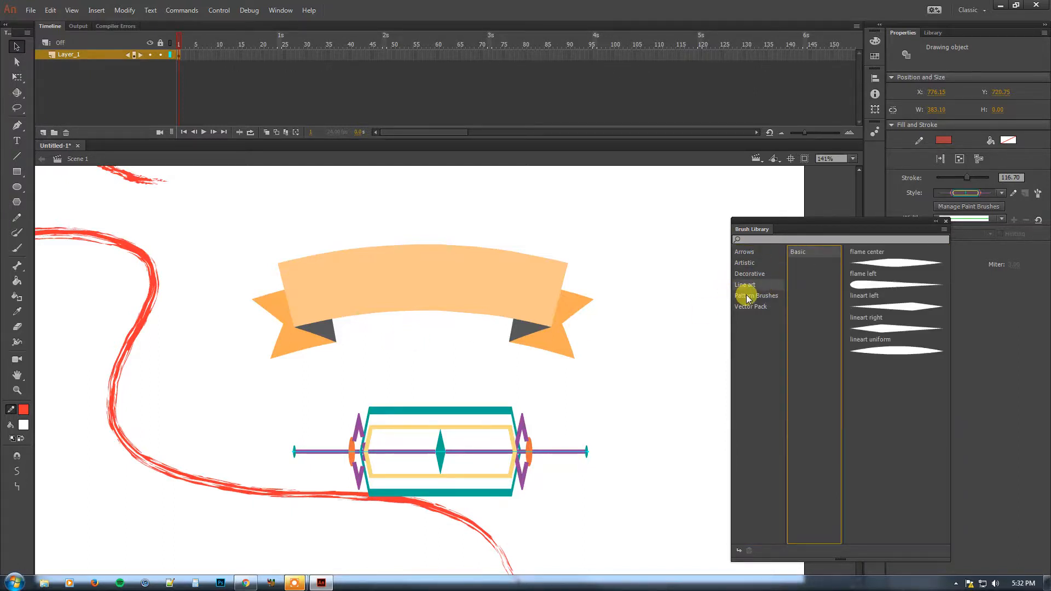
{"action": "left_click", "coordinate": [752, 294]}
{"action": "left_click", "coordinate": [798, 263]}
{"action": "left_click", "coordinate": [804, 284]}
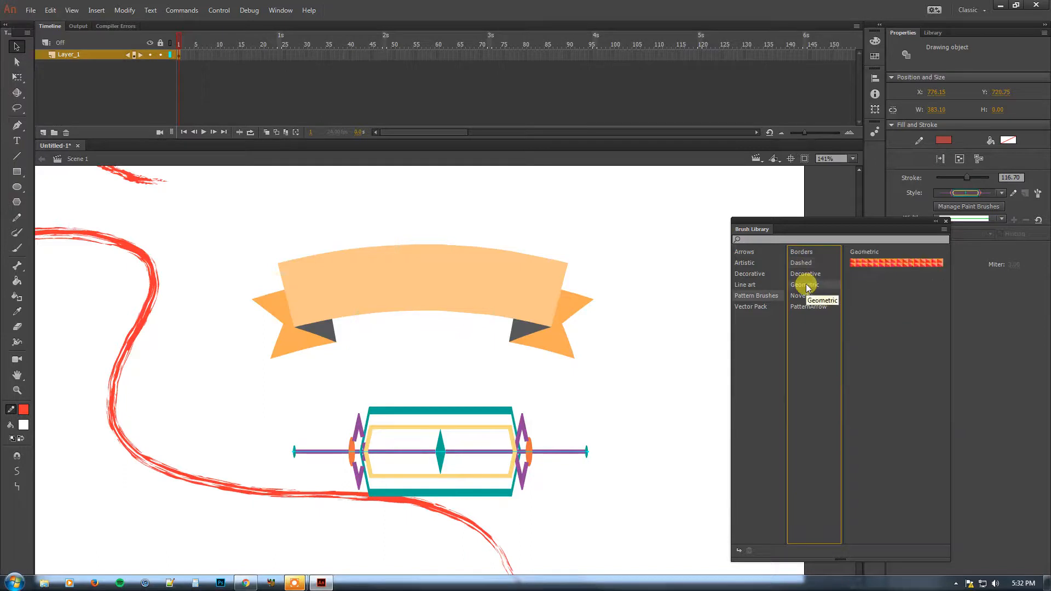
Step: Draw a square about 540 px wide without fill, starting near the stage's lower-left corner, and open the Borders pattern brush set
{"action": "key", "text": "ctrl+minus"}
{"action": "key", "text": "ctrl+minus"}
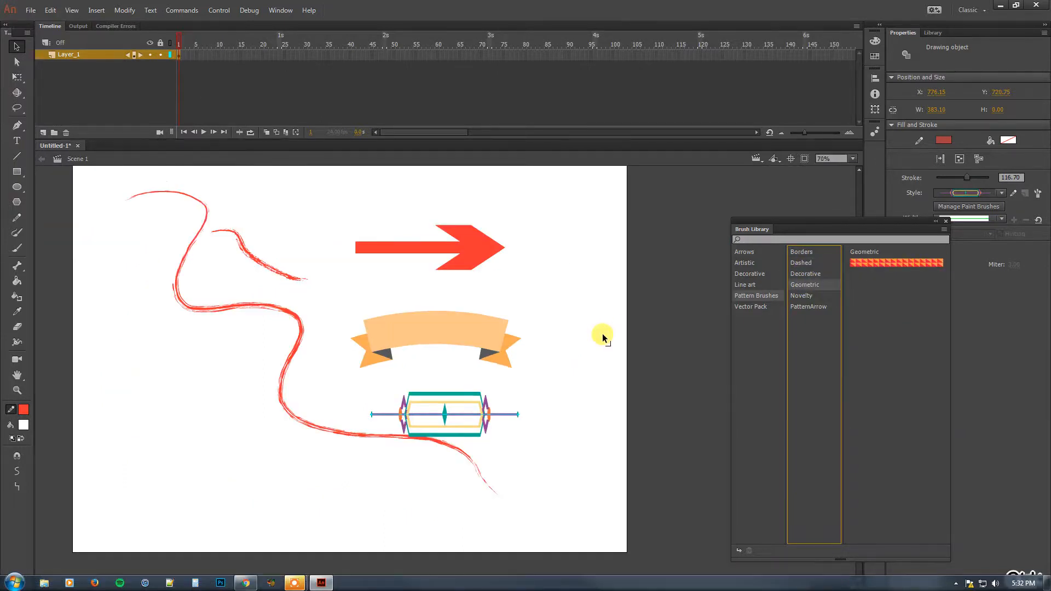
{"action": "left_click", "coordinate": [16, 173]}
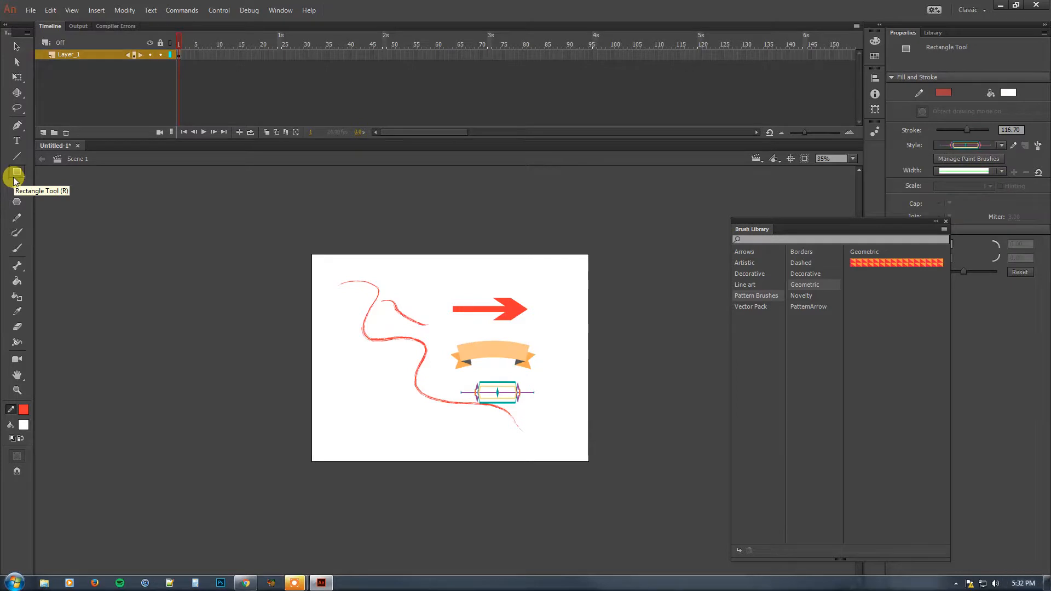
{"action": "left_click", "coordinate": [25, 427]}
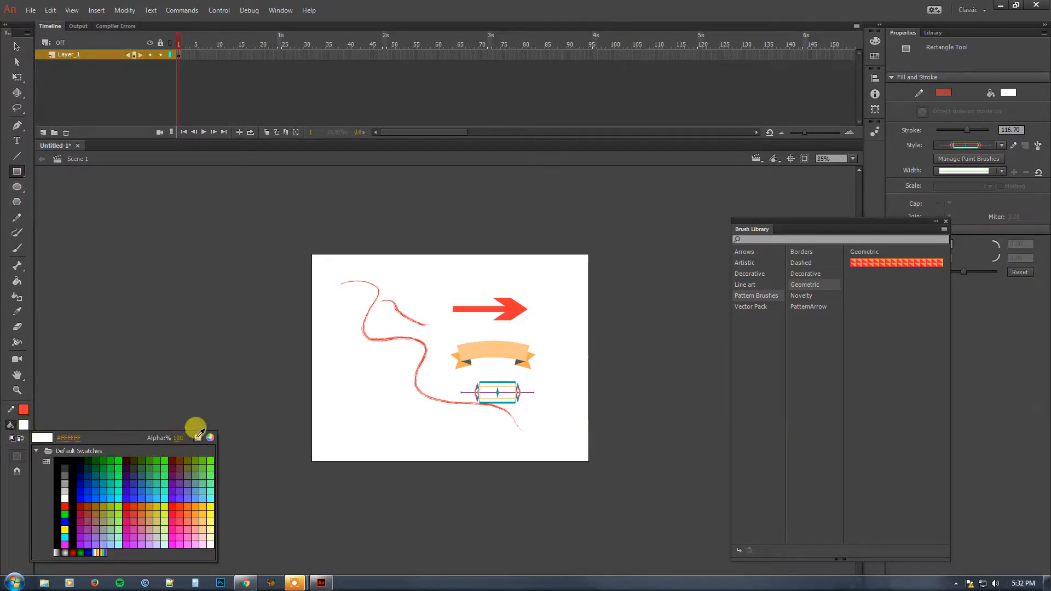
{"action": "left_click", "coordinate": [196, 433]}
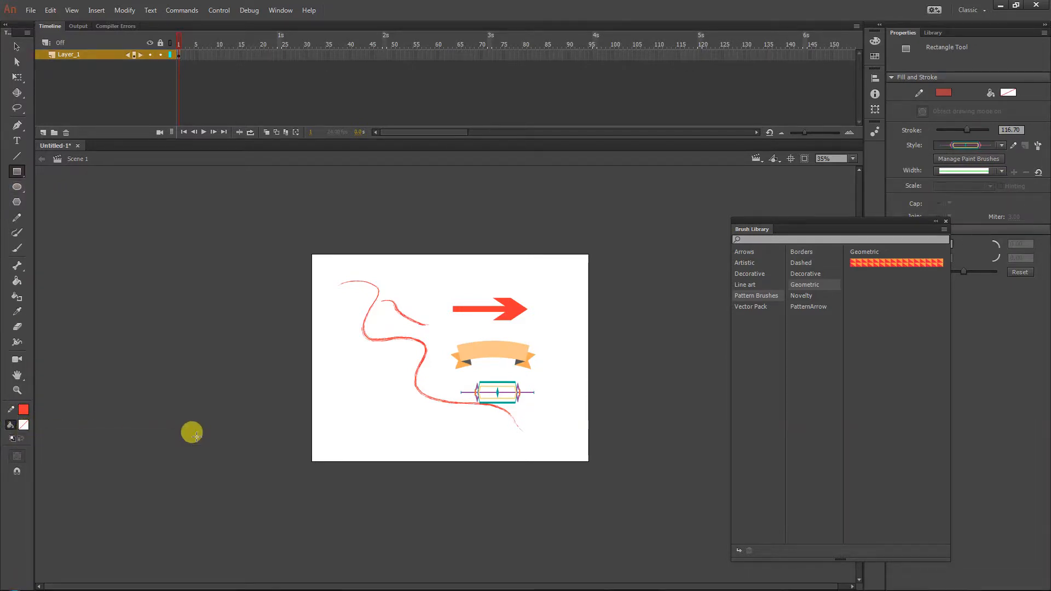
{"action": "left_click", "coordinate": [819, 251]}
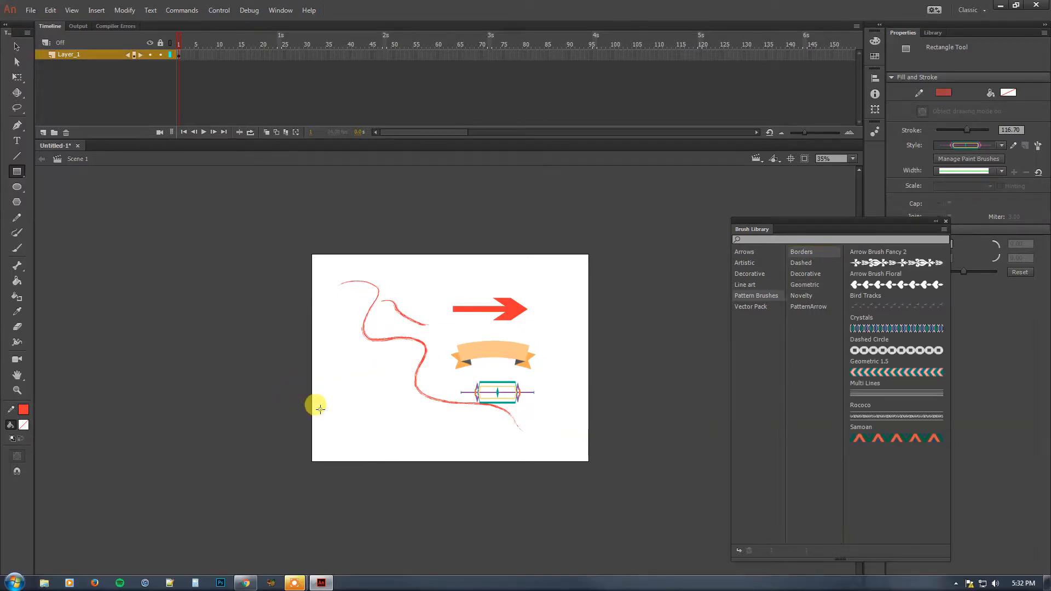
{"action": "left_click_drag", "start_coordinate": [320, 409], "coordinate": [429, 456]}
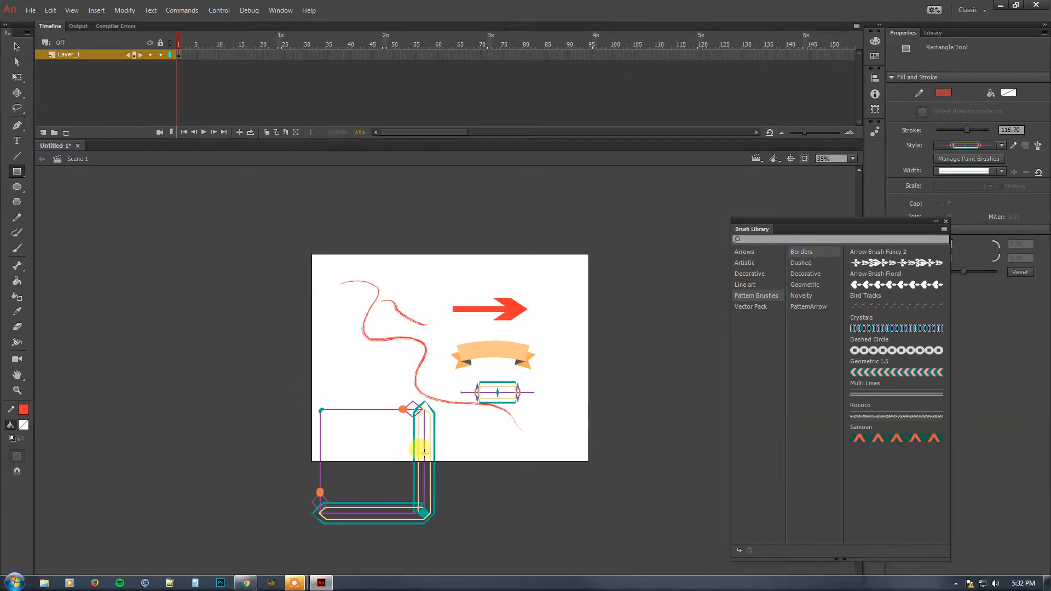
{"action": "key", "text": "v"}
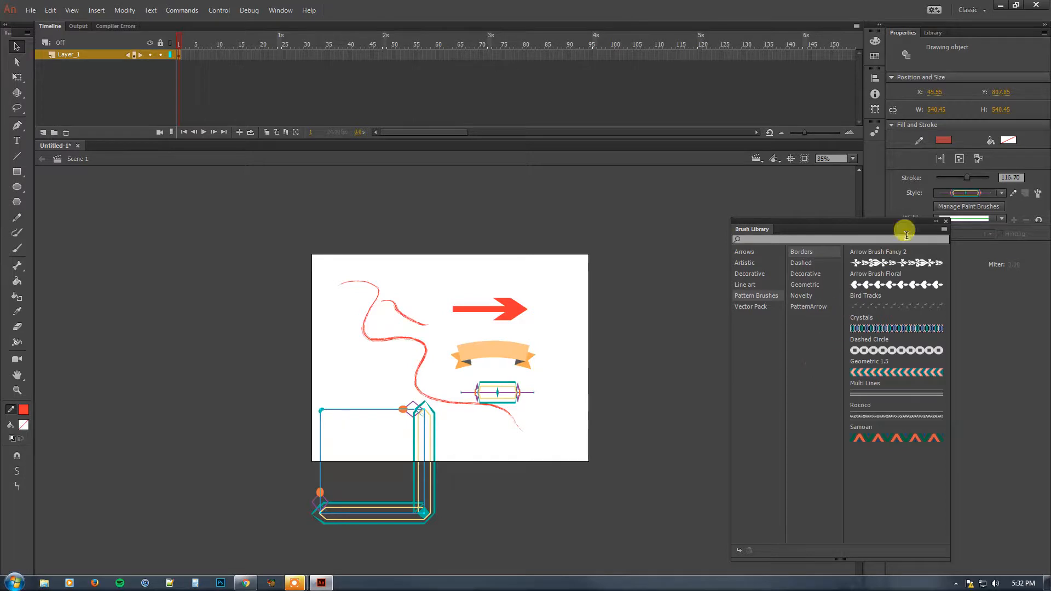
Step: Try the Arrow Brush Fancy 2 border brush and the Dashed Line brush on the selected square
{"action": "double_click", "coordinate": [910, 264]}
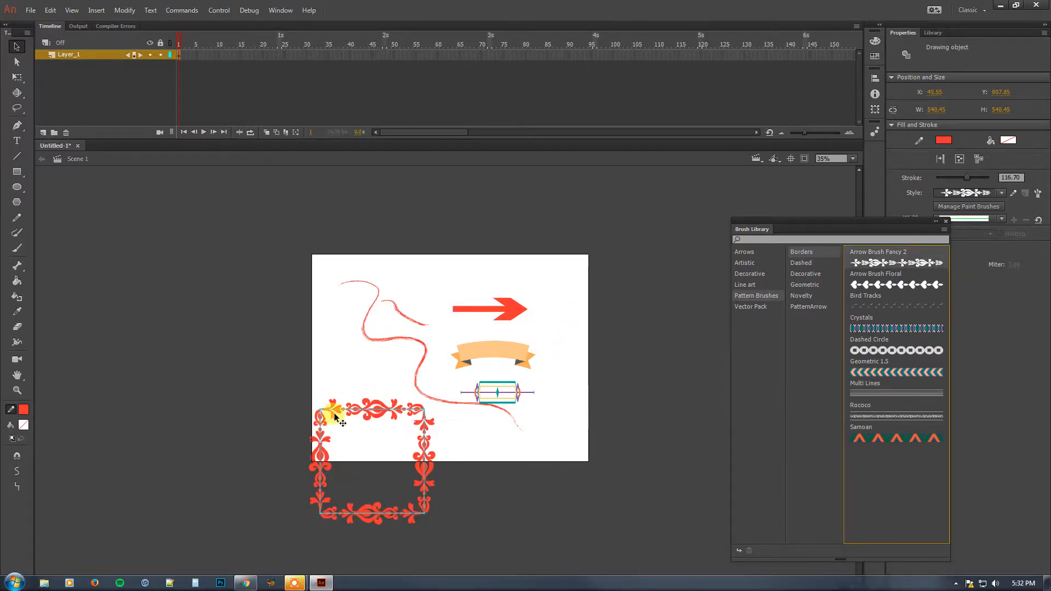
{"action": "left_click", "coordinate": [833, 263]}
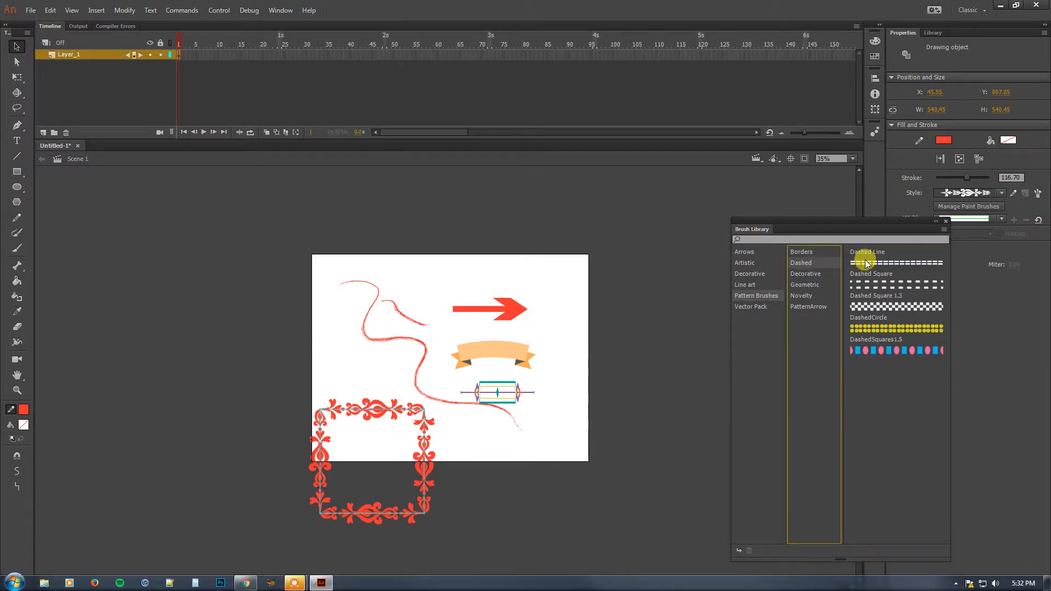
{"action": "double_click", "coordinate": [881, 262]}
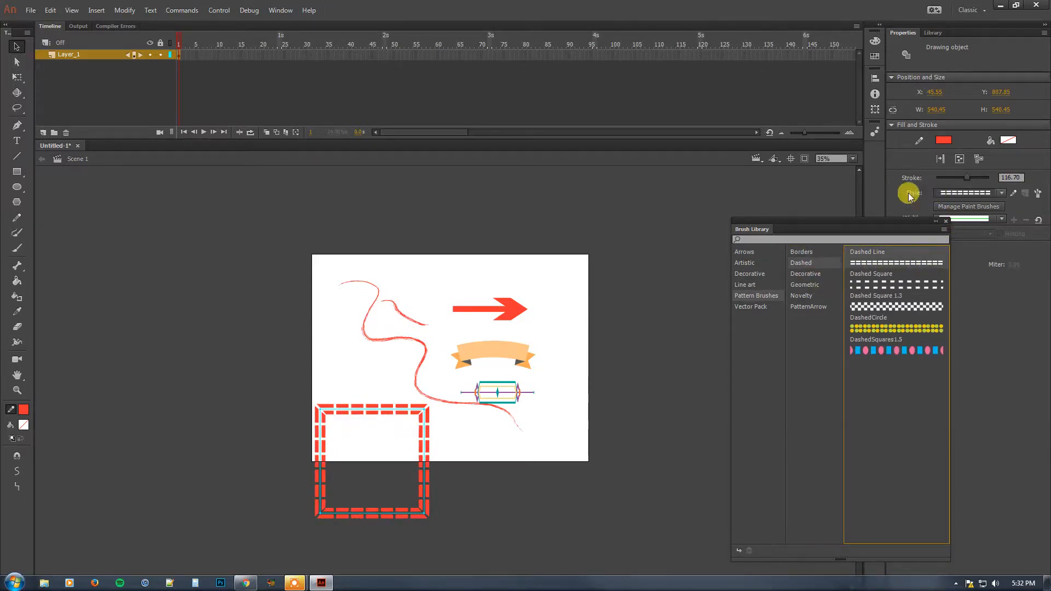
Step: Browse the remaining Pattern Brushes sets and apply the BarbedWire brush from the Novelty set to the square
{"action": "left_click_drag", "start_coordinate": [879, 224], "coordinate": [831, 224]}
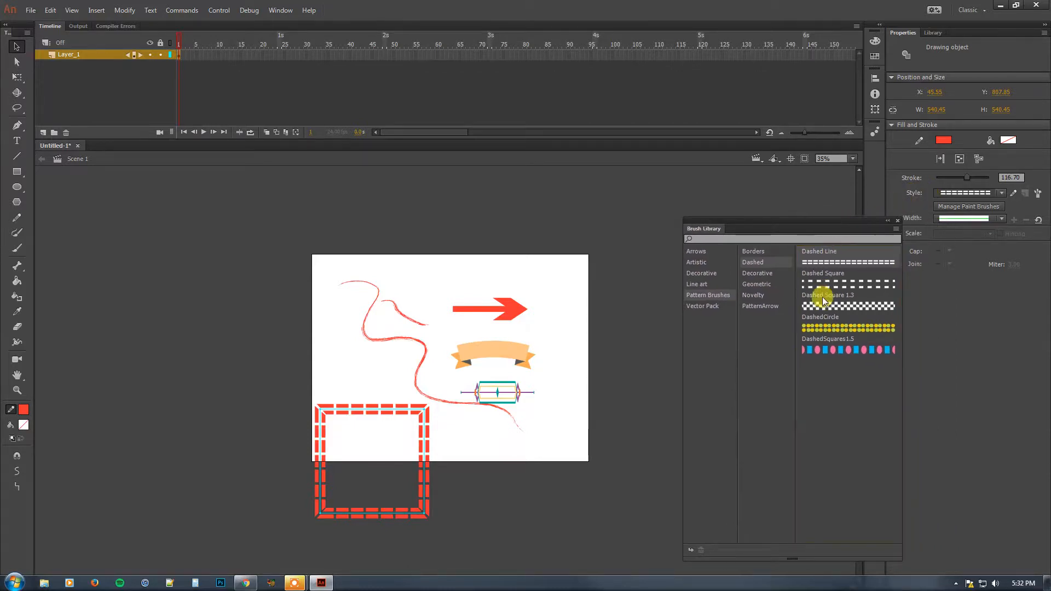
{"action": "left_click", "coordinate": [778, 278]}
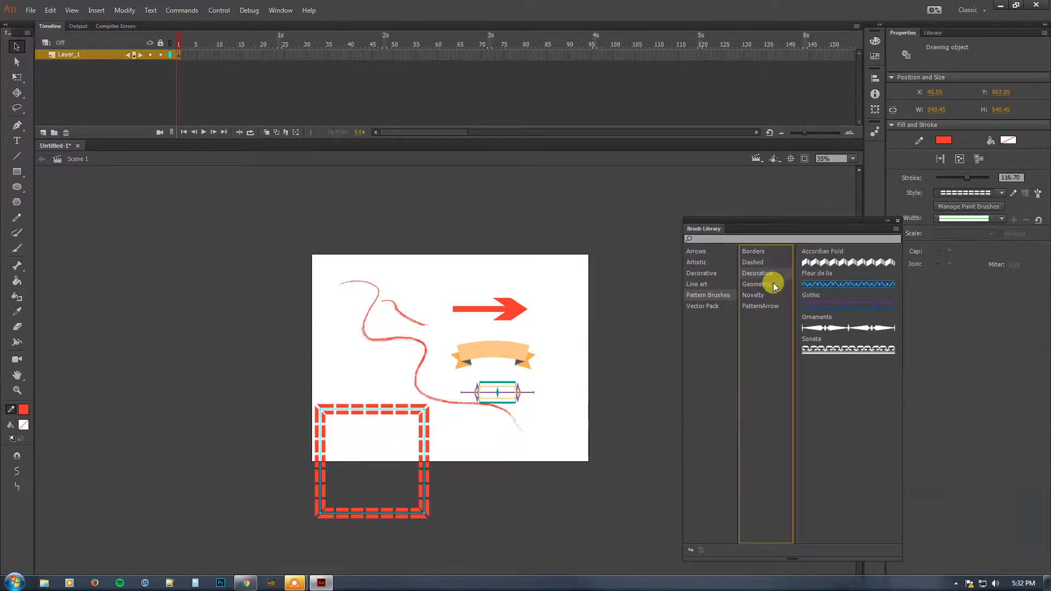
{"action": "left_click", "coordinate": [765, 283]}
{"action": "left_click", "coordinate": [767, 305]}
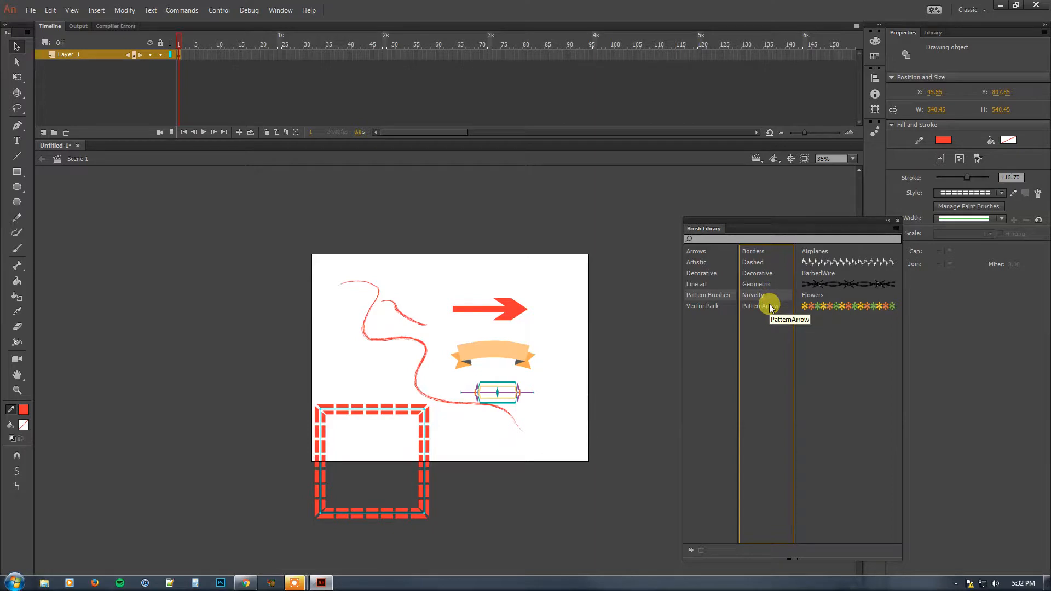
{"action": "left_click", "coordinate": [769, 305]}
{"action": "left_click", "coordinate": [776, 284]}
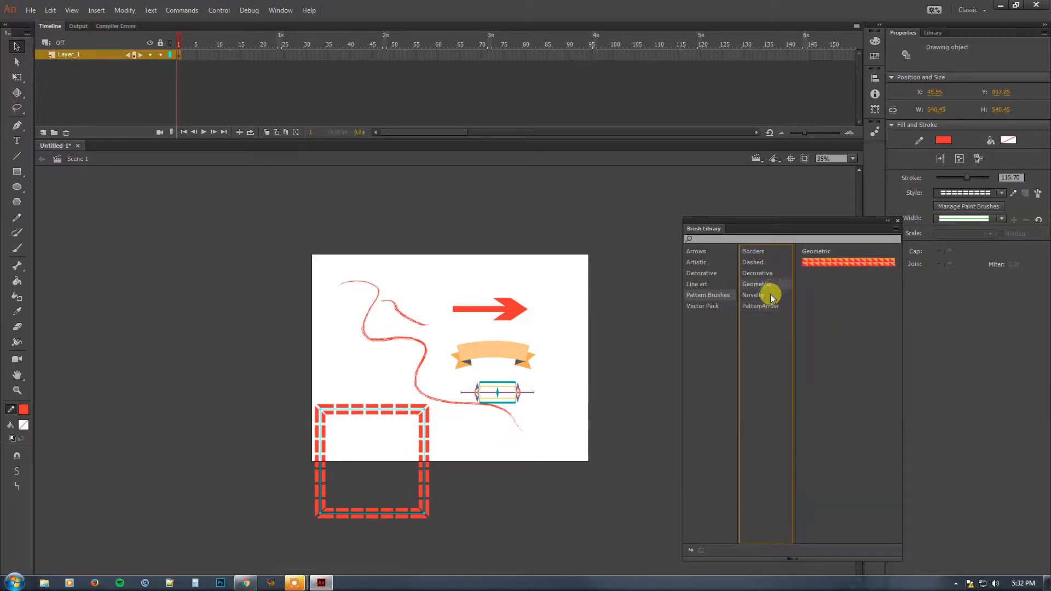
{"action": "left_click", "coordinate": [772, 296]}
{"action": "double_click", "coordinate": [823, 282]}
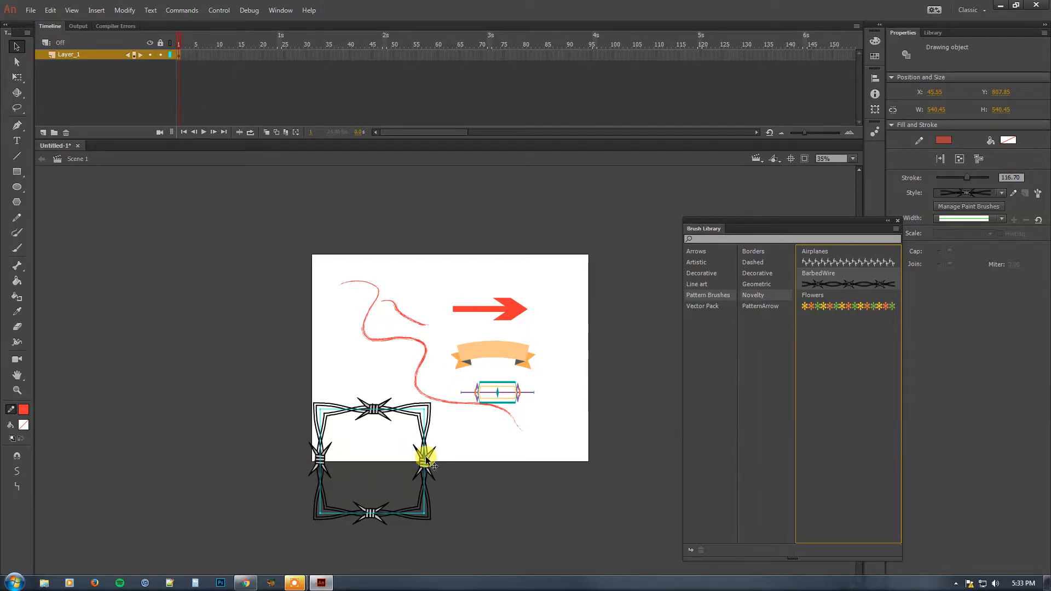
Step: Look at the hand drawn brushes of the Vector Pack and the Line art category, and move the Brush Library away from the stage
{"action": "left_click", "coordinate": [702, 306]}
{"action": "left_click", "coordinate": [764, 252]}
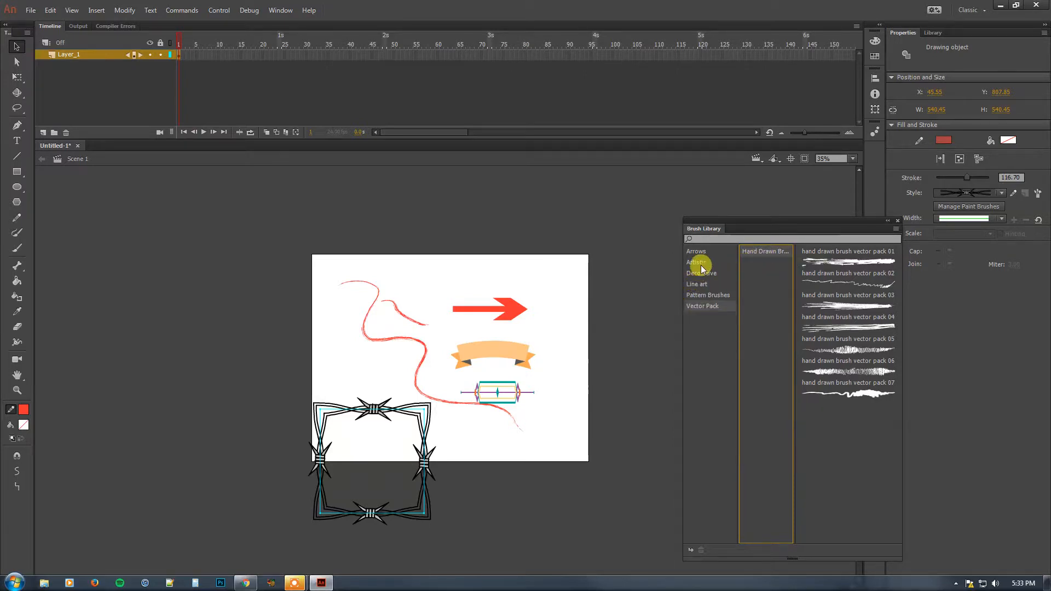
{"action": "left_click", "coordinate": [718, 287]}
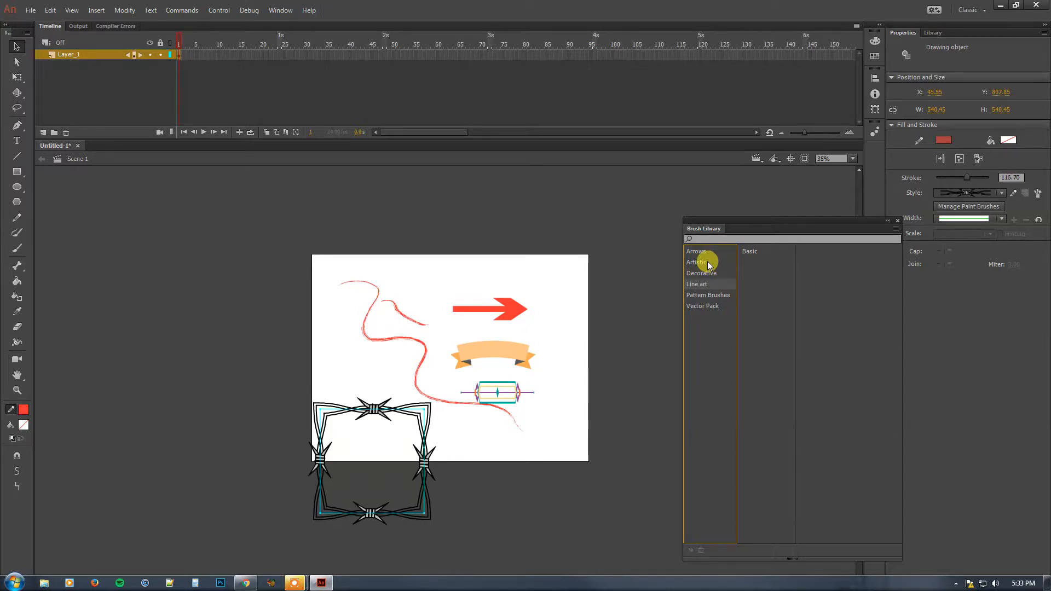
{"action": "left_click_drag", "start_coordinate": [806, 220], "coordinate": [767, 384]}
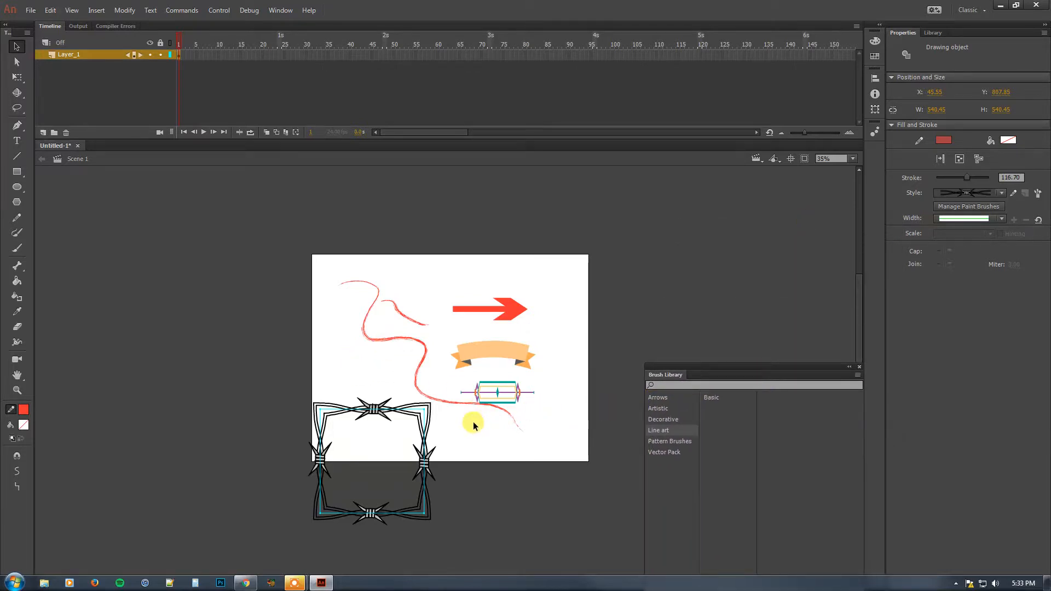
Step: Examine the underlying paths of the red arrow and the ribbon banner, including the arrow's anchor points
{"action": "scroll", "coordinate": [474, 427], "scroll_direction": "up", "scroll_amount": 2}
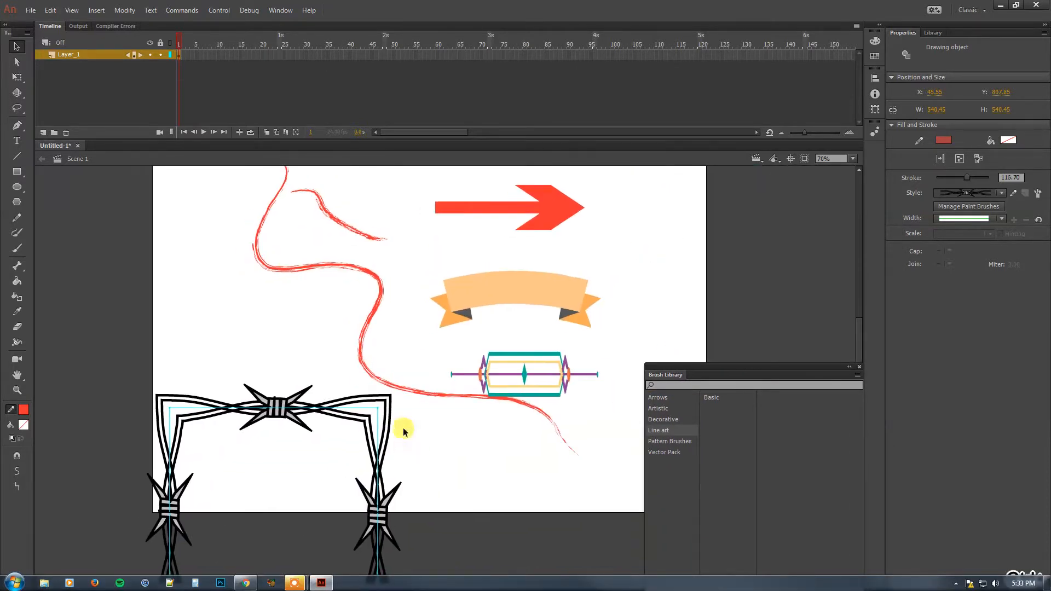
{"action": "left_click", "coordinate": [547, 208]}
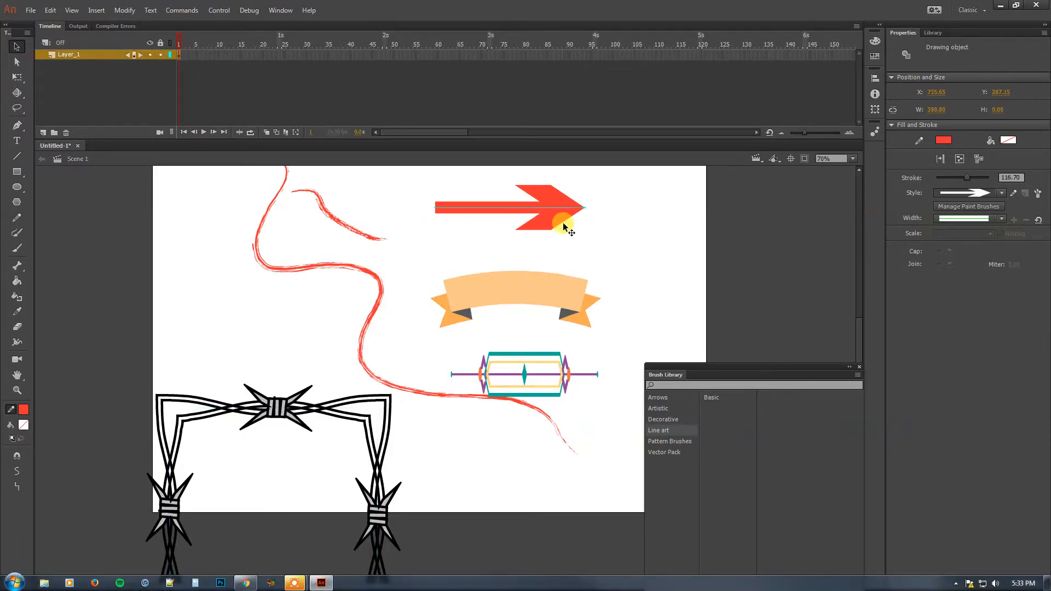
{"action": "scroll", "coordinate": [564, 224], "scroll_direction": "up", "scroll_amount": 2}
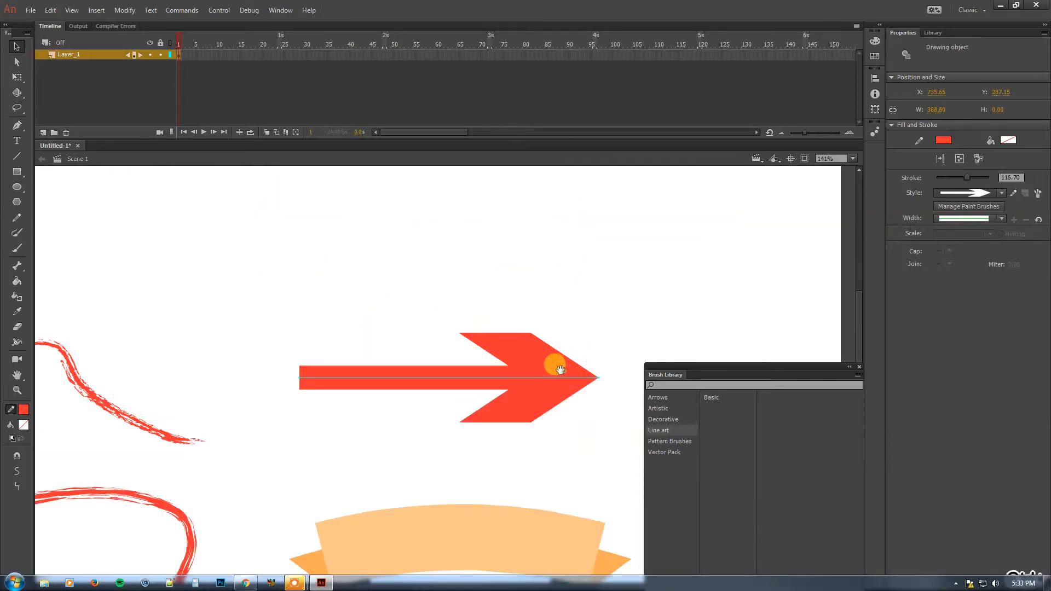
{"action": "mouse_move", "coordinate": [556, 364]}
{"action": "left_mouse_down"}
{"action": "mouse_move", "coordinate": [528, 246]}
{"action": "mouse_move", "coordinate": [511, 239]}
{"action": "left_mouse_up"}
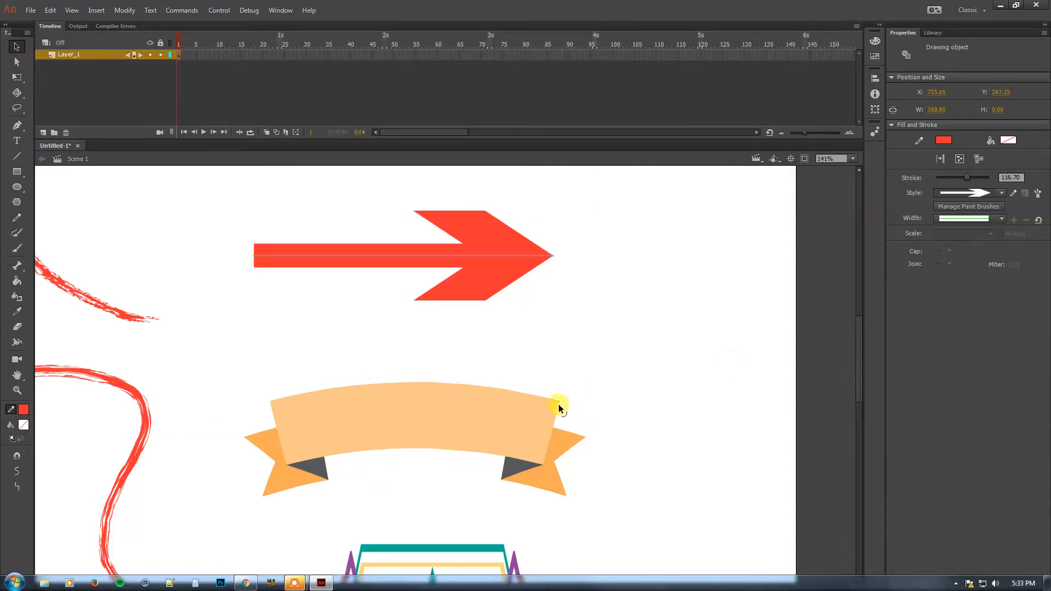
{"action": "left_click", "coordinate": [454, 417]}
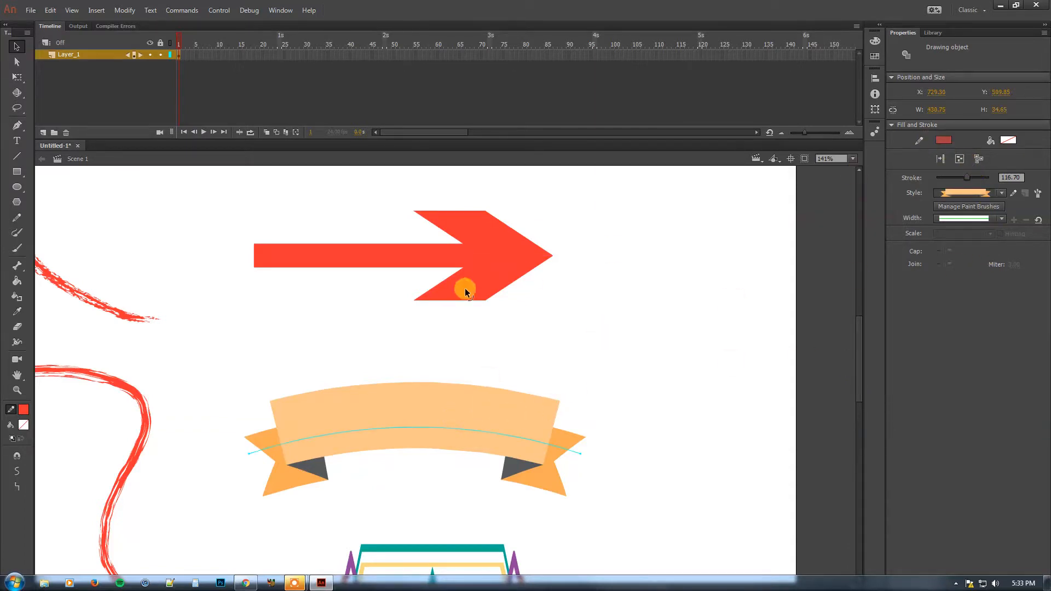
{"action": "left_click", "coordinate": [444, 269]}
{"action": "key", "text": "a"}
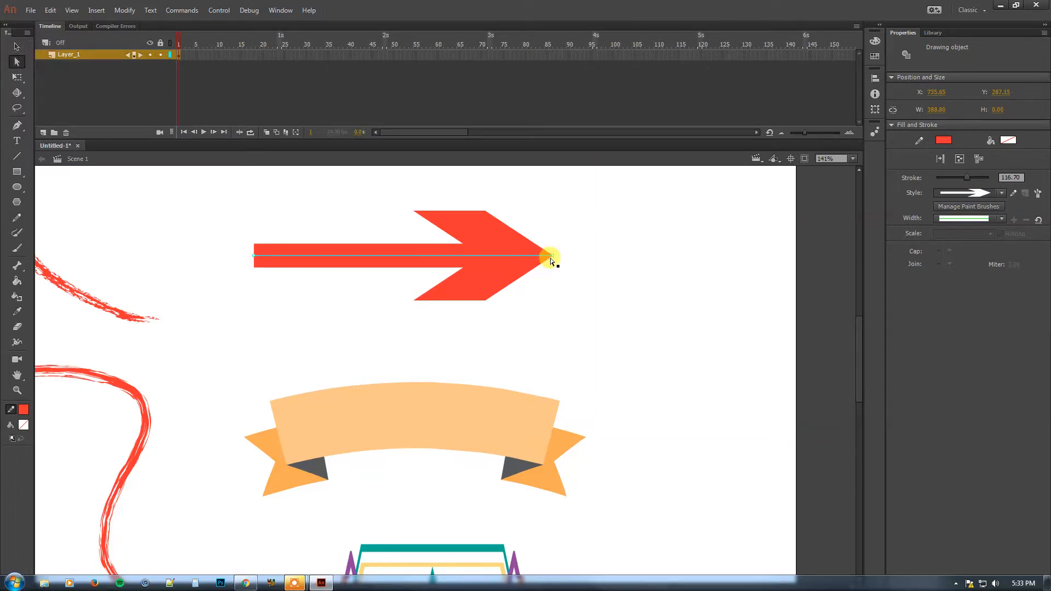
{"action": "key", "text": "v"}
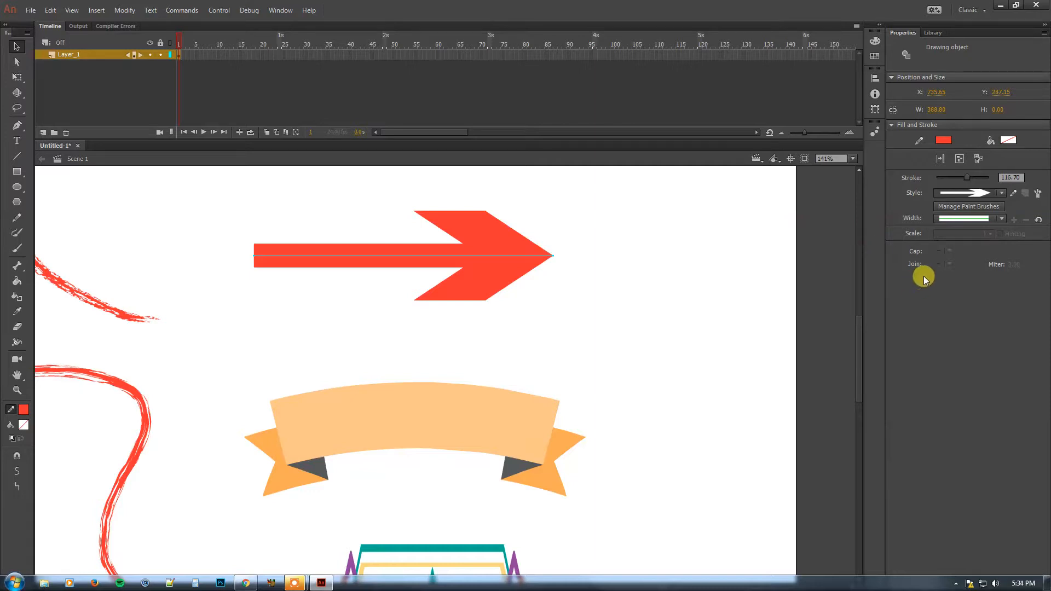
Step: Convert the red arrow's brush stroke into an editable fill shape and display its outline anchor points
{"action": "left_click", "coordinate": [940, 160]}
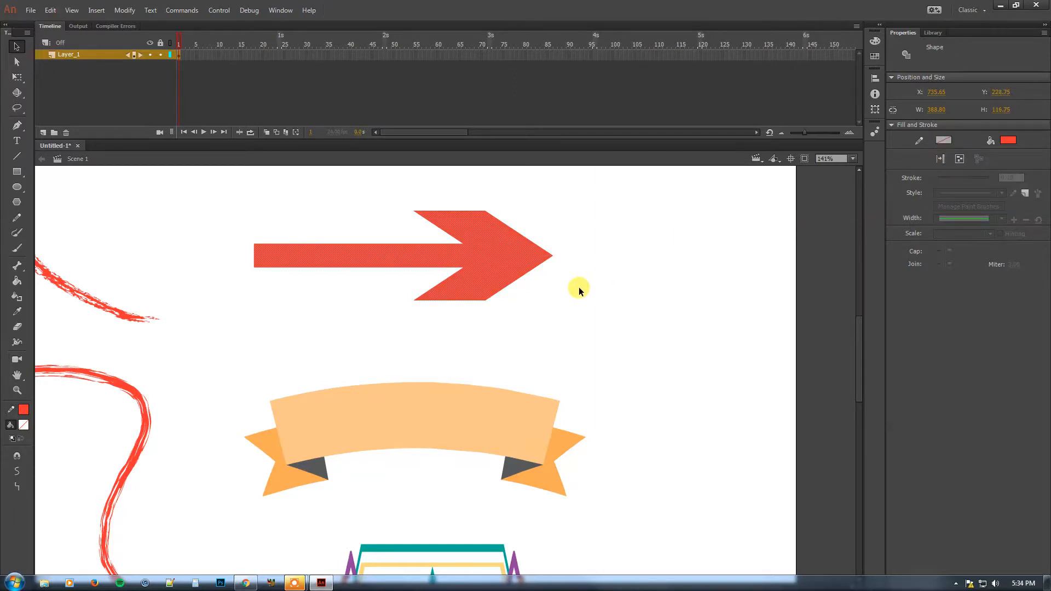
{"action": "key", "text": "a"}
{"action": "left_click", "coordinate": [519, 277]}
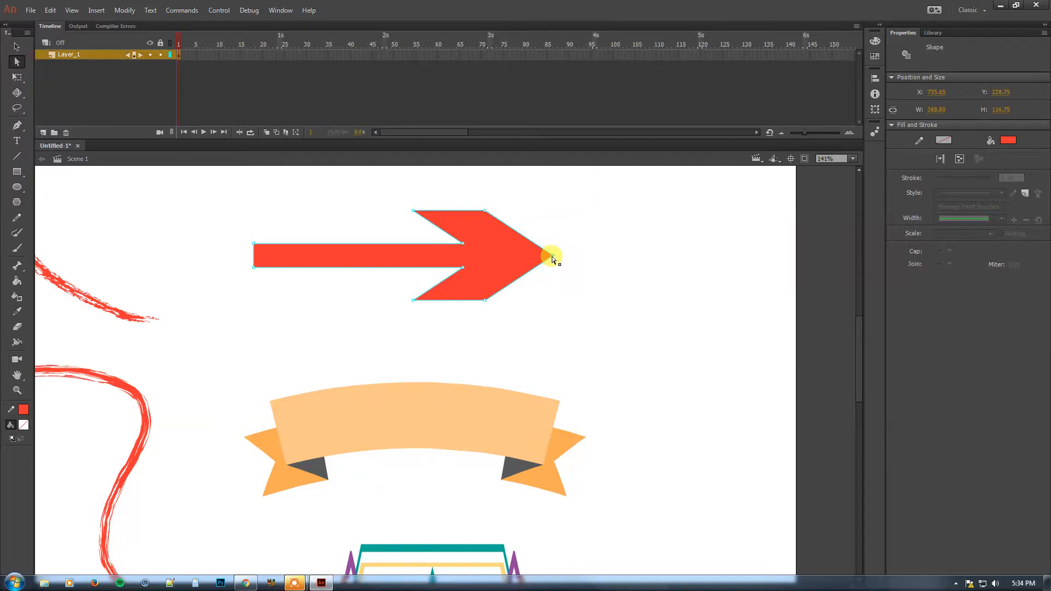
Step: Try to curve the tip of the arrowhead by reshaping its anchor point
{"action": "left_click_drag", "start_coordinate": [552, 256], "coordinate": [522, 248]}
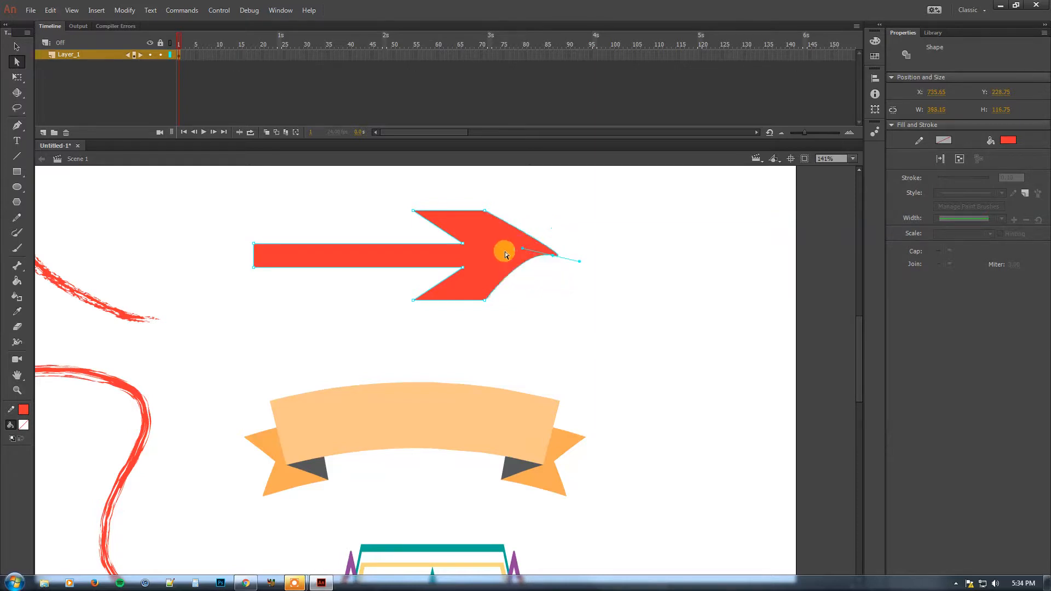
{"action": "key", "text": "ctrl+z"}
{"action": "key", "text": "ctrl+z"}
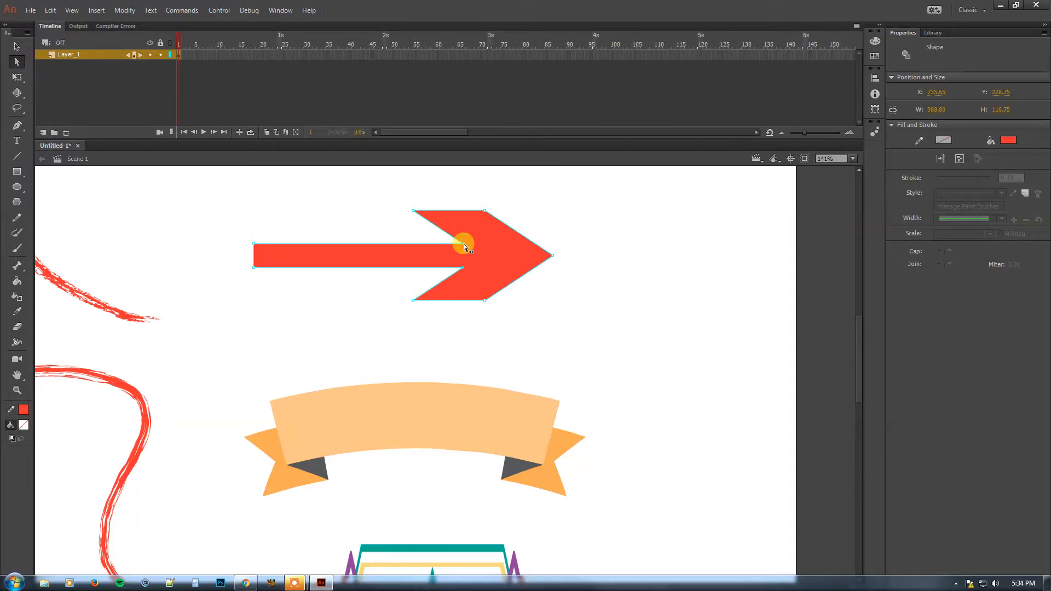
Step: Curve the two inner corners where the arrow's shaft meets the arrowhead, and deselect the arrow
{"action": "left_click_drag", "start_coordinate": [464, 244], "coordinate": [461, 281]}
{"action": "left_click", "coordinate": [567, 299]}
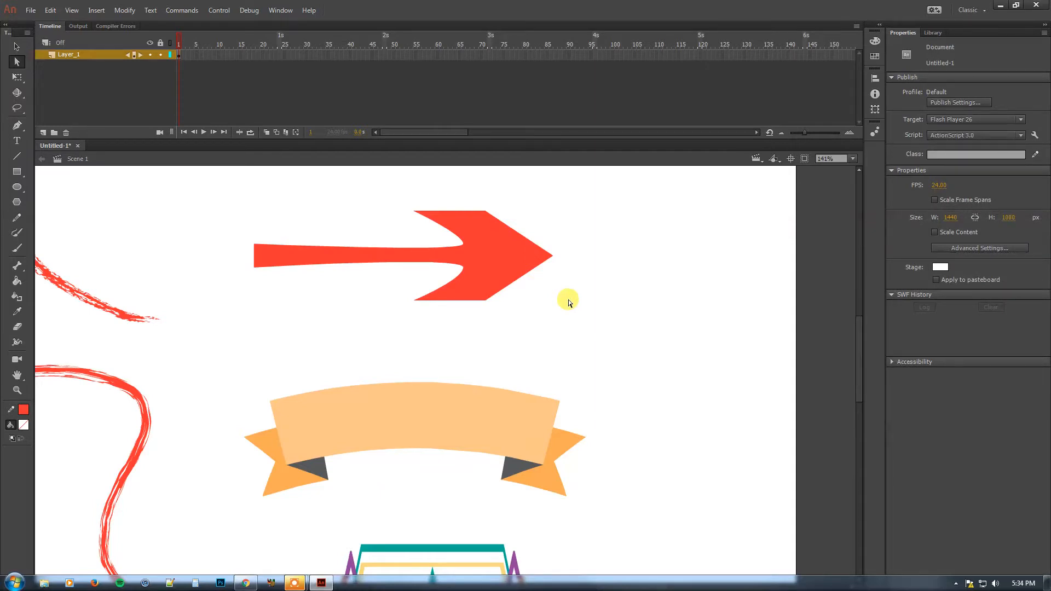
Step: Convert the ribbon banner's brush stroke into editable fills and check its separate pieces and anchor points
{"action": "key", "text": "v"}
{"action": "left_click", "coordinate": [491, 419]}
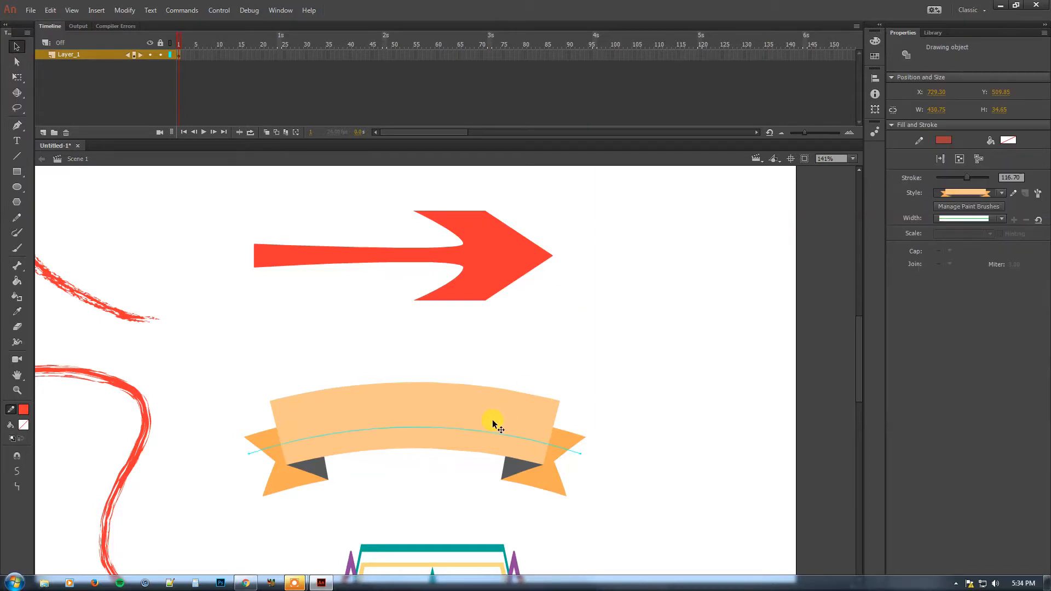
{"action": "left_click", "coordinate": [939, 159]}
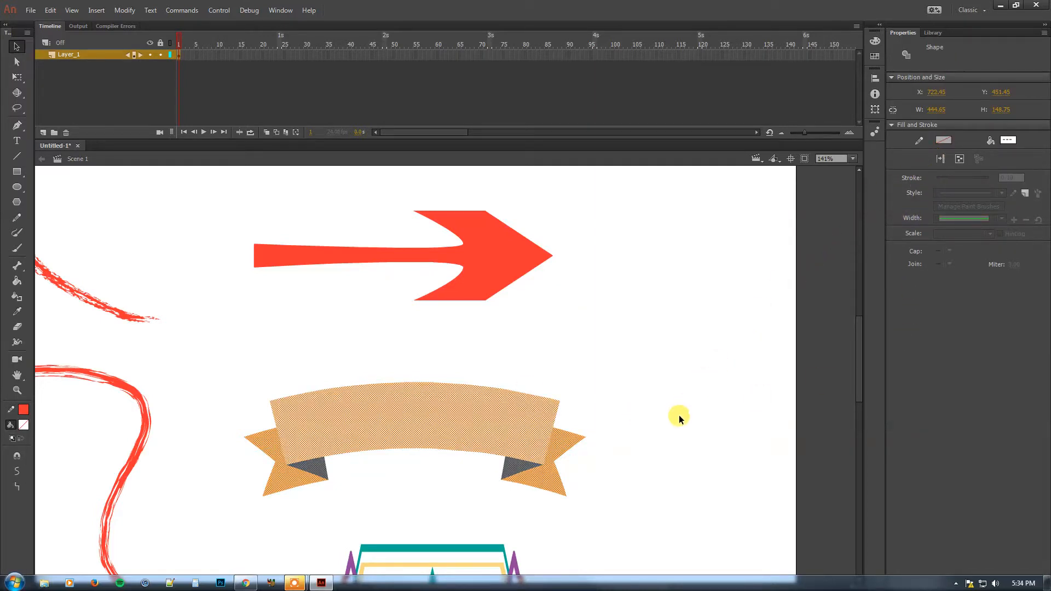
{"action": "left_click", "coordinate": [678, 419]}
{"action": "left_click", "coordinate": [521, 463]}
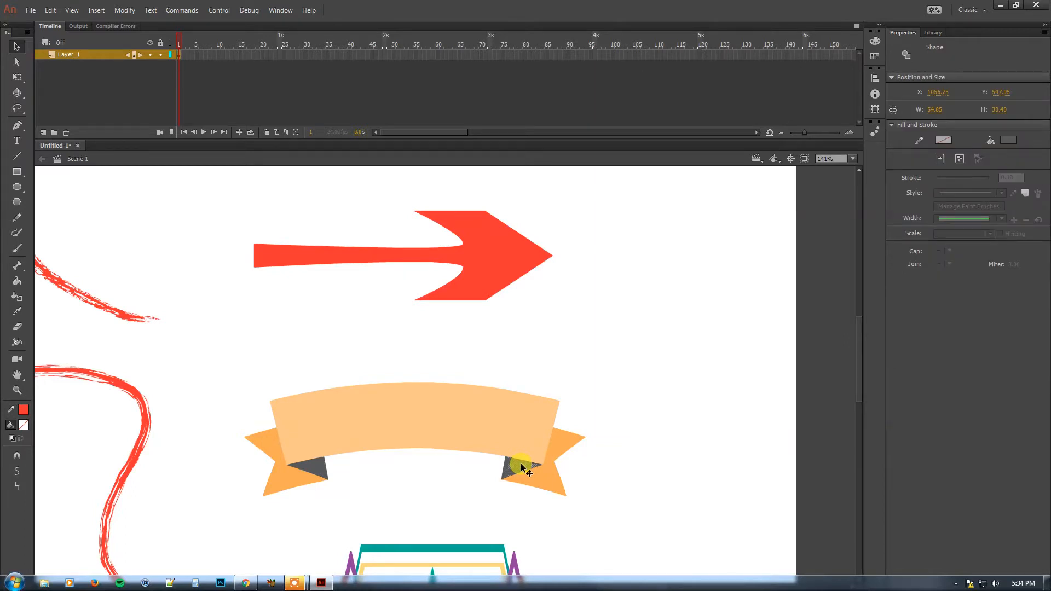
{"action": "key", "text": "a"}
{"action": "left_click", "coordinate": [517, 459]}
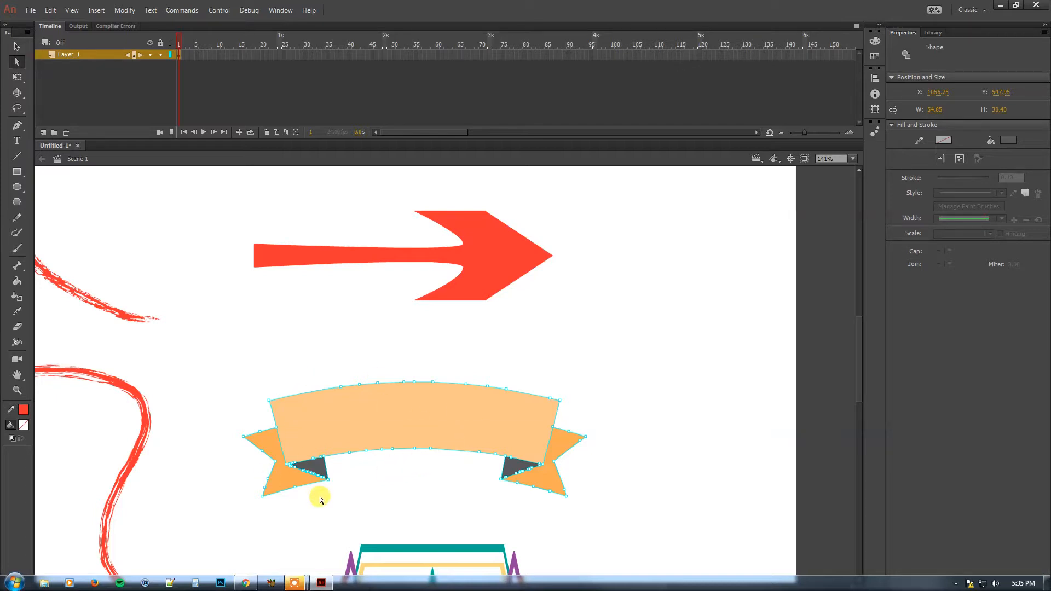
{"action": "left_click", "coordinate": [71, 408]}
Step: Fill the ribbon's wide central band with red #FF3333 using the Paint Bucket
{"action": "left_click", "coordinate": [17, 283]}
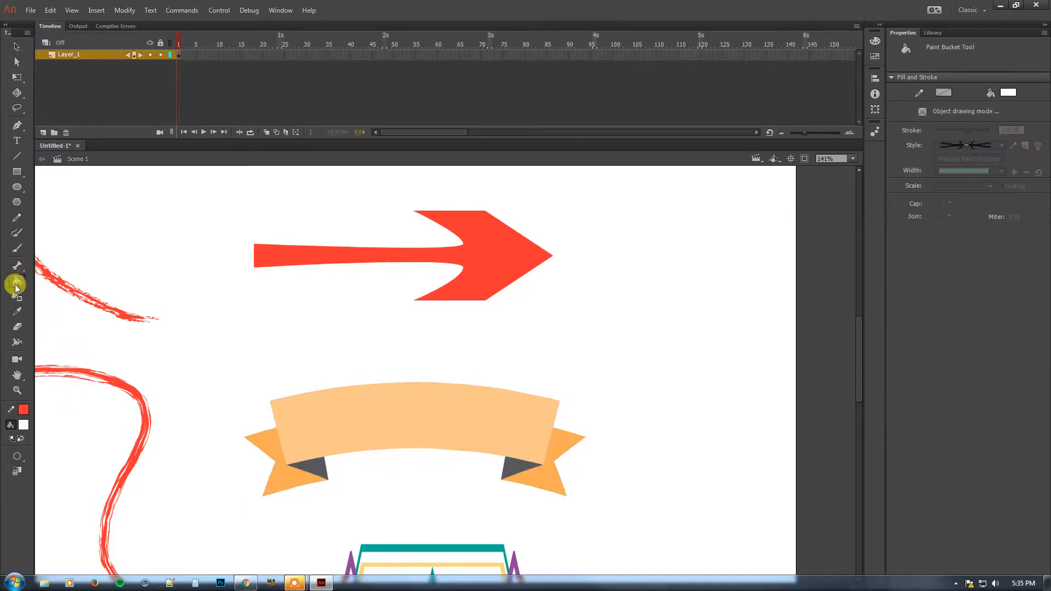
{"action": "left_click", "coordinate": [361, 406]}
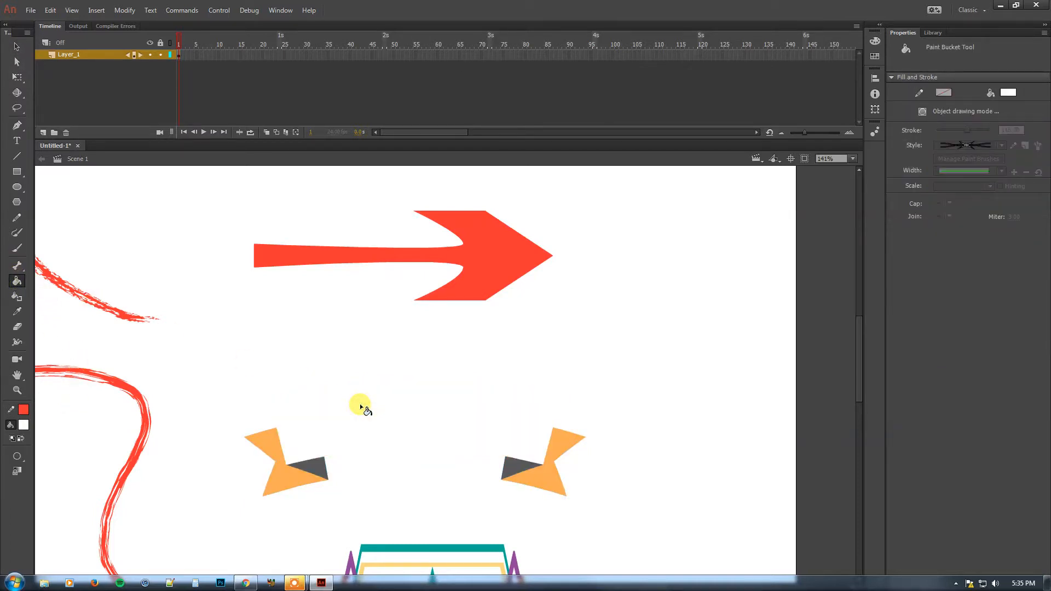
{"action": "key", "text": "ctrl+z"}
{"action": "left_click", "coordinate": [20, 438]}
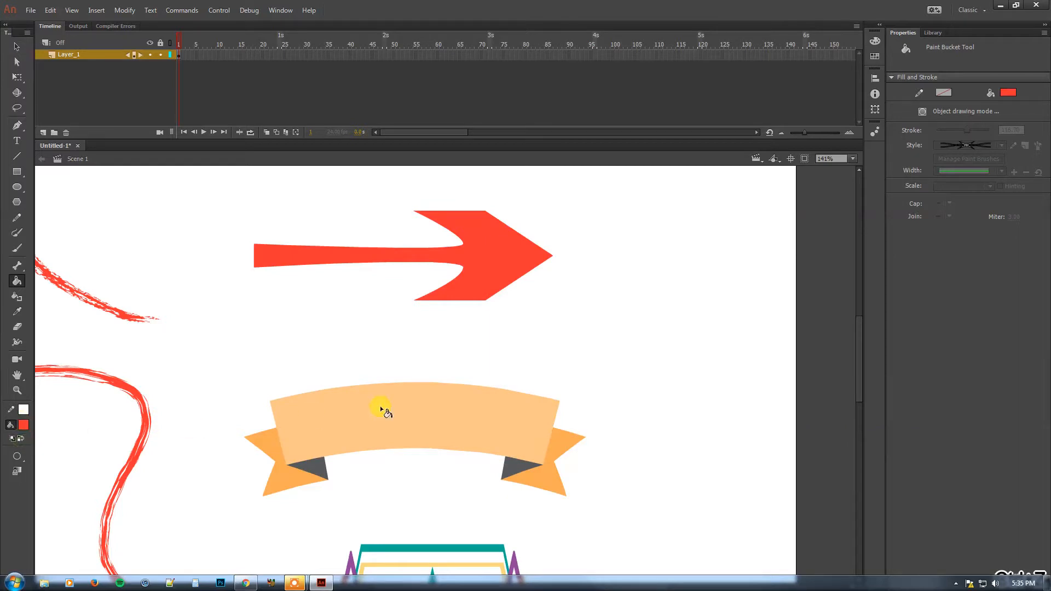
{"action": "left_click", "coordinate": [409, 412]}
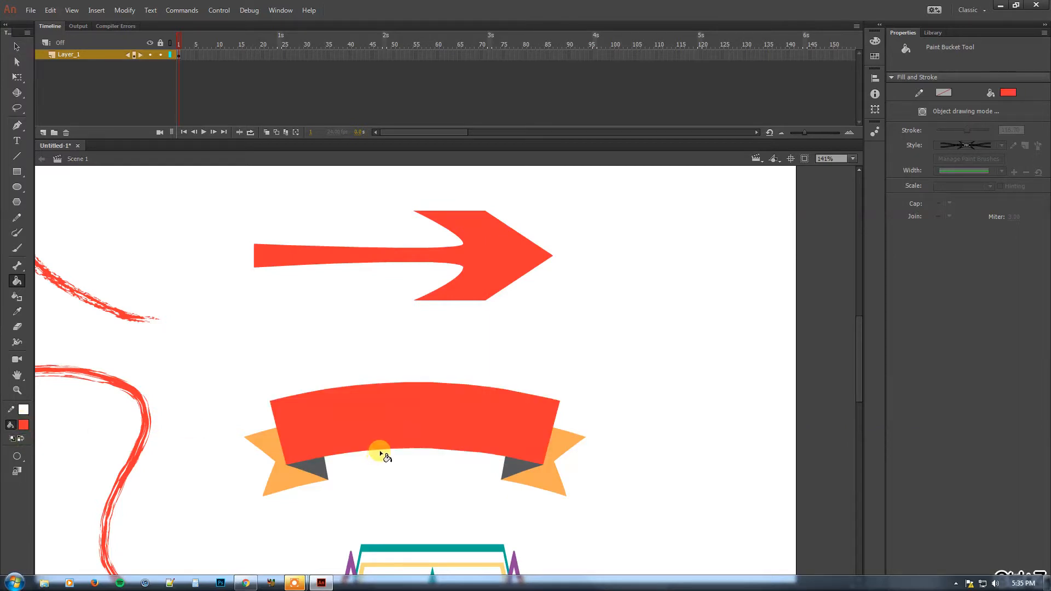
Step: Fill the ribbon's two tails with a darker shade of the red, and display the ribbon's anchor points
{"action": "left_click", "coordinate": [22, 425]}
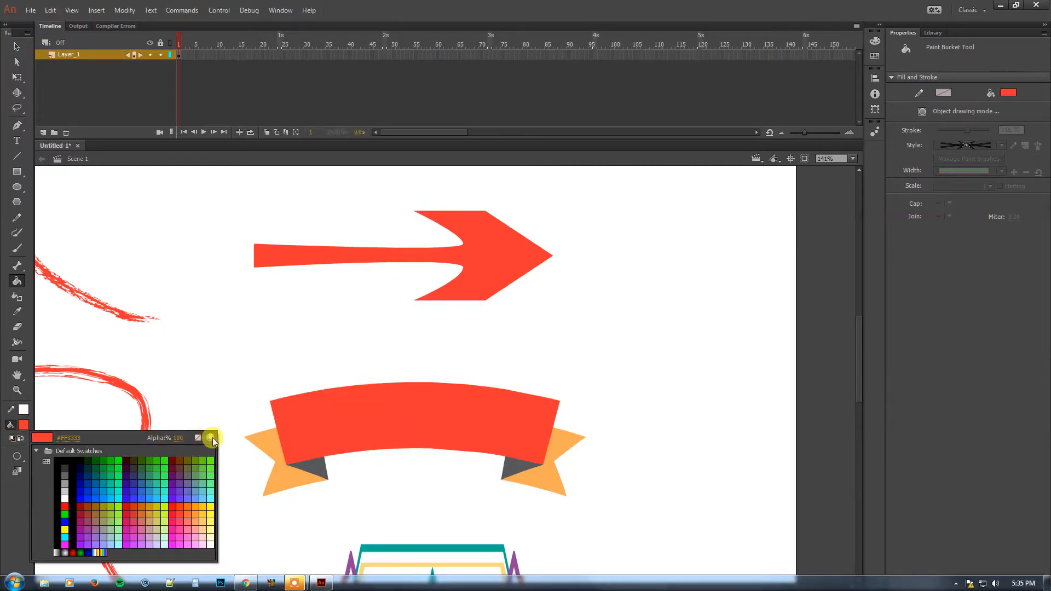
{"action": "left_click", "coordinate": [211, 438]}
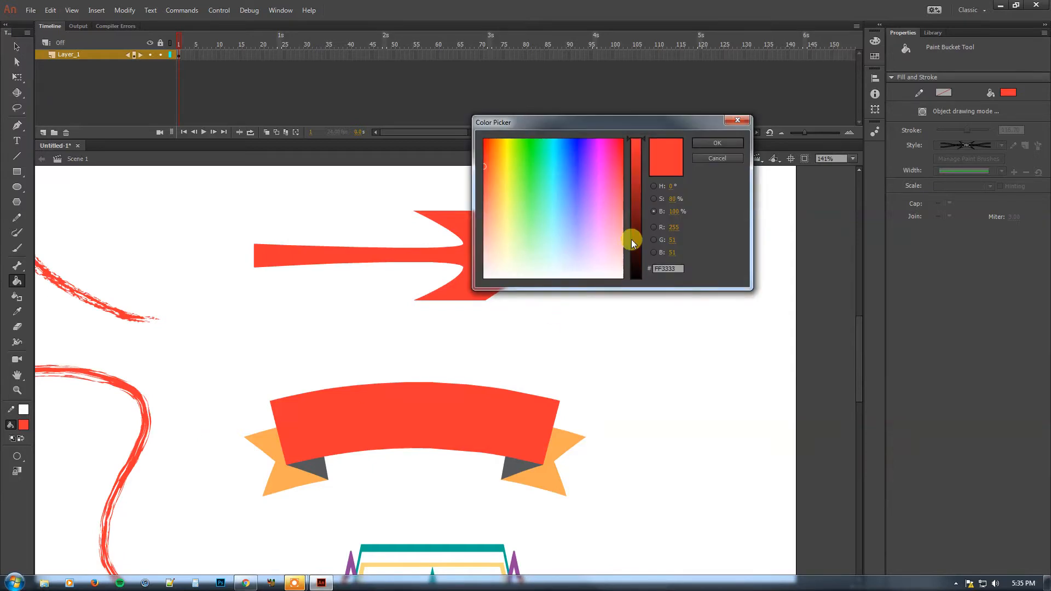
{"action": "left_click", "coordinate": [654, 186]}
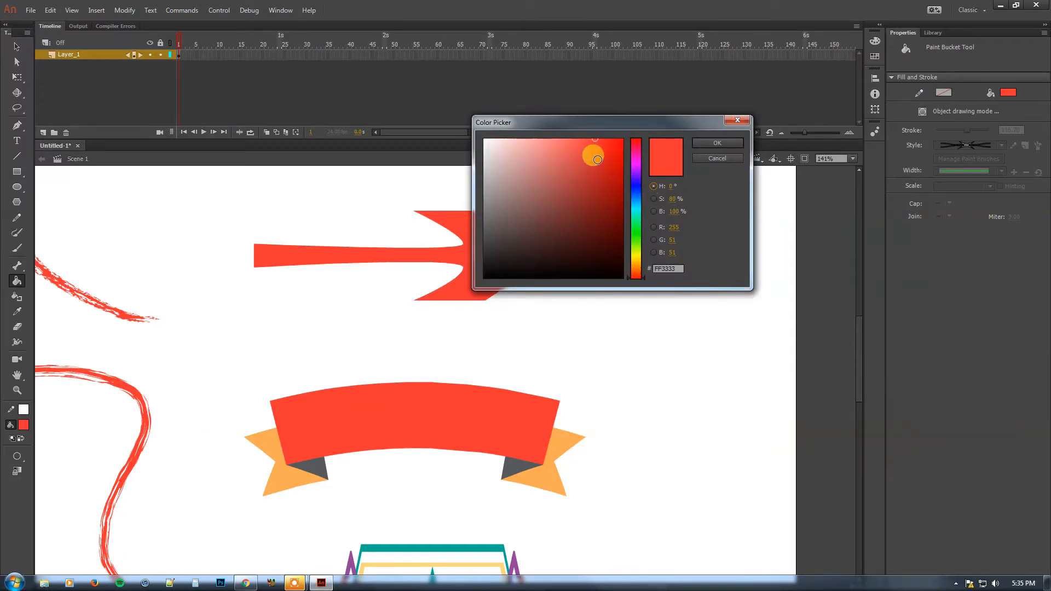
{"action": "left_click", "coordinate": [586, 160]}
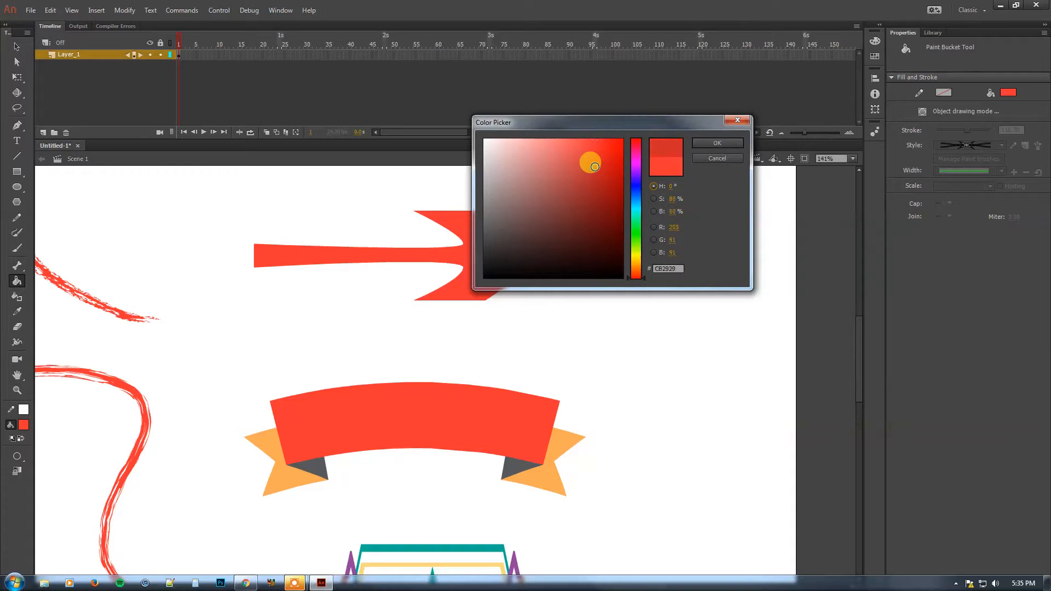
{"action": "left_click", "coordinate": [705, 142]}
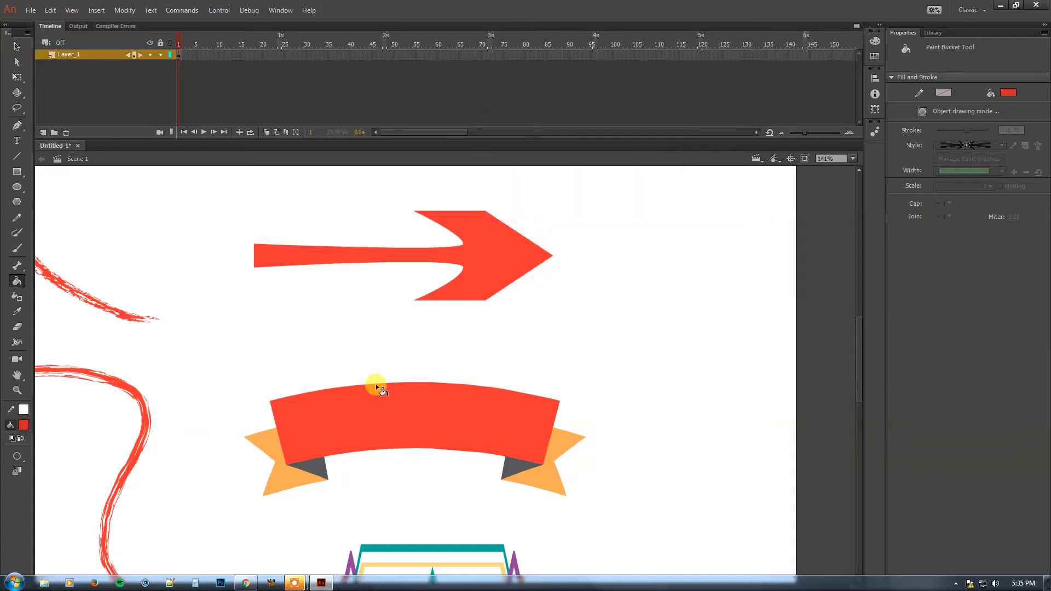
{"action": "left_click", "coordinate": [286, 476]}
{"action": "left_click", "coordinate": [558, 444]}
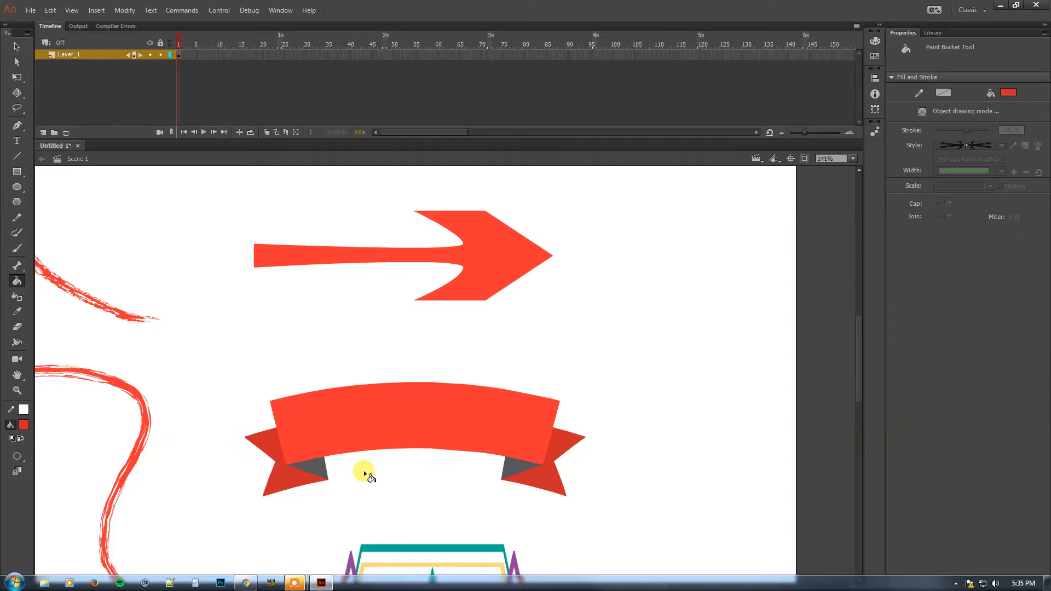
{"action": "key", "text": "a"}
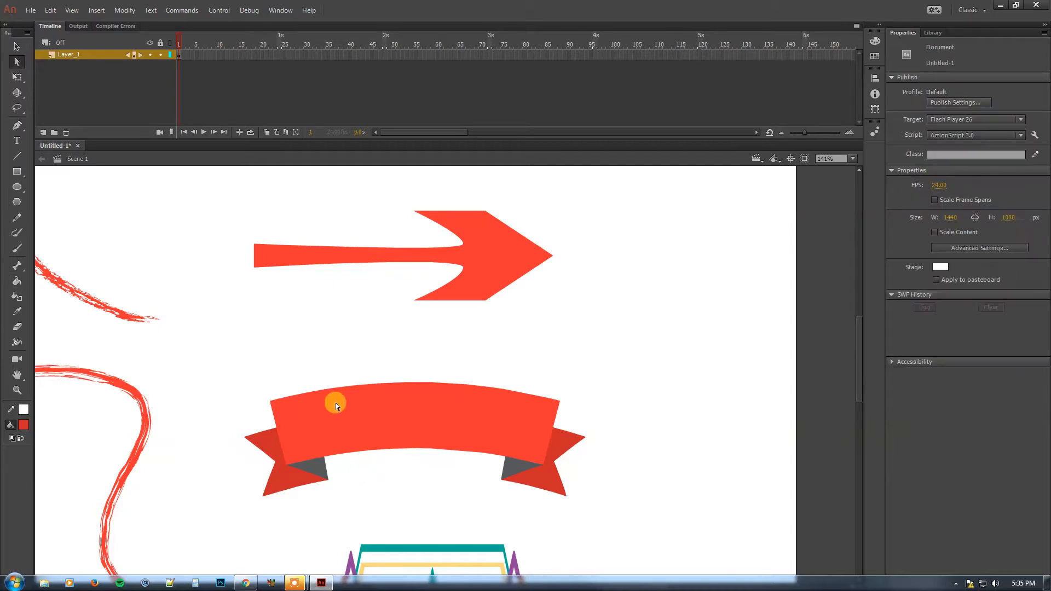
{"action": "left_click", "coordinate": [271, 404]}
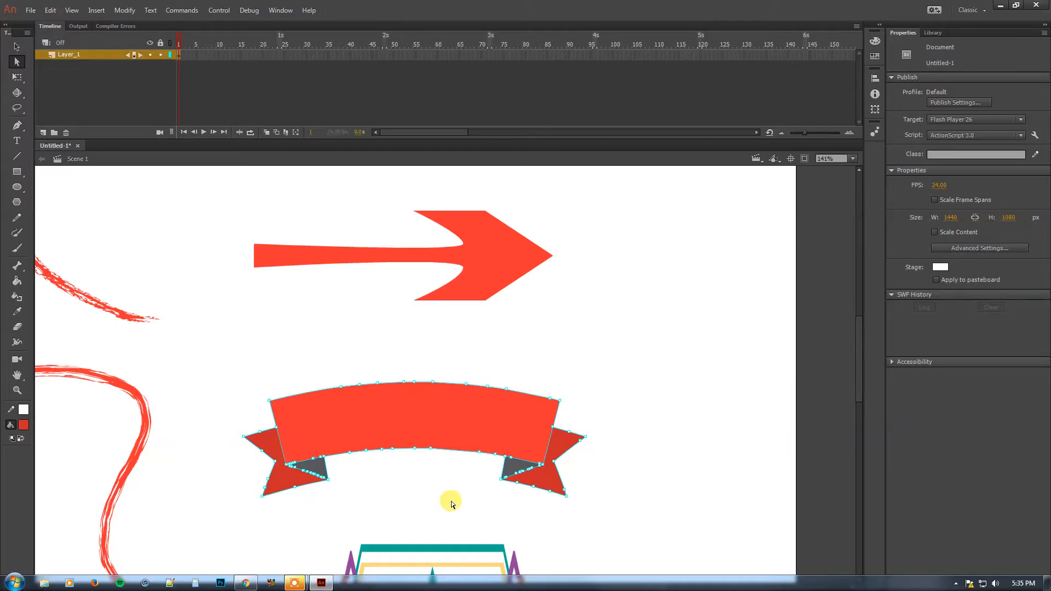
Step: Convert the teal, yellow and purple decorative stroke below the ribbon into editable fills and deselect it
{"action": "scroll", "coordinate": [434, 475], "scroll_direction": "down", "scroll_amount": 5}
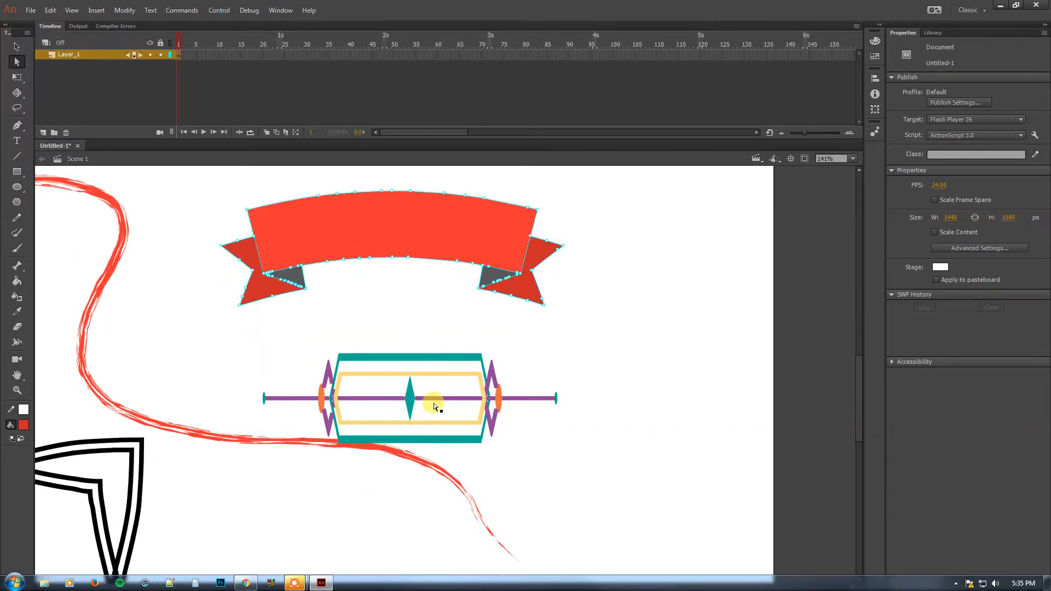
{"action": "key", "text": "ctrl+equal"}
{"action": "left_click_drag", "start_coordinate": [452, 490], "coordinate": [430, 278]}
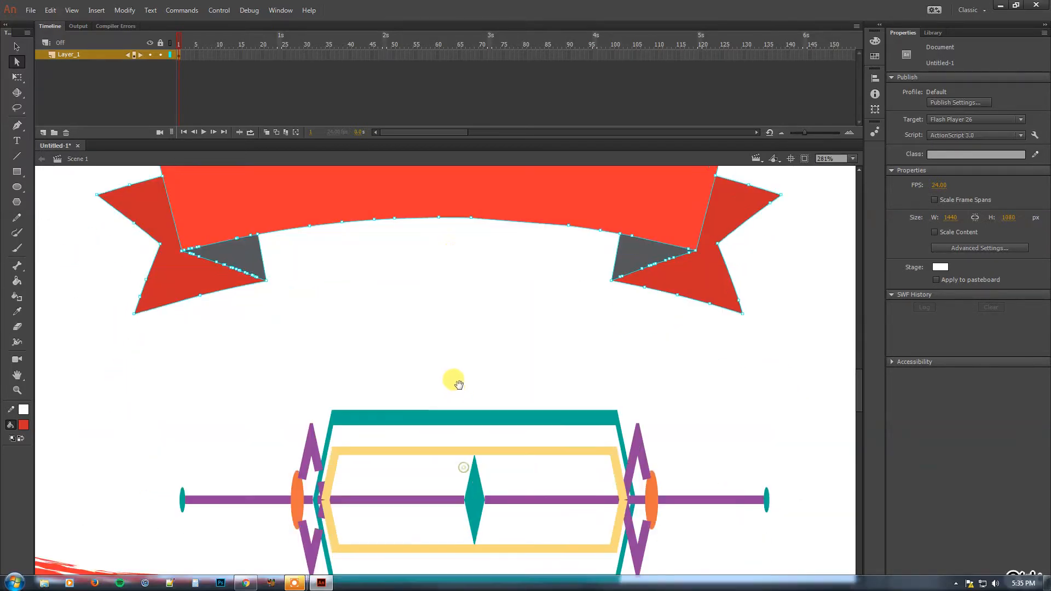
{"action": "left_click_drag", "start_coordinate": [454, 379], "coordinate": [410, 273]}
{"action": "key", "text": "v"}
{"action": "left_click", "coordinate": [416, 312]}
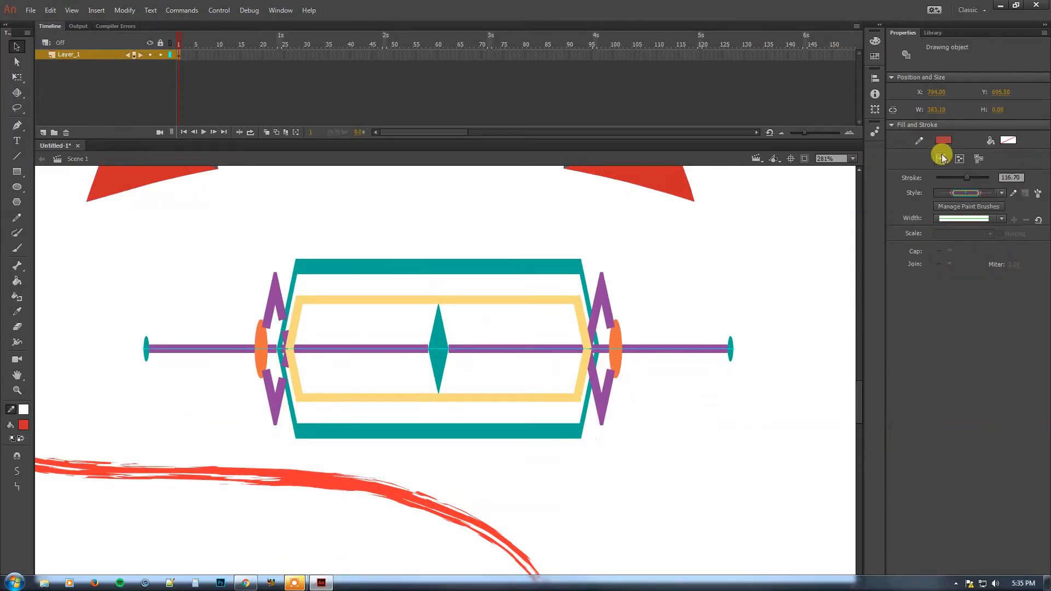
{"action": "left_click", "coordinate": [940, 158]}
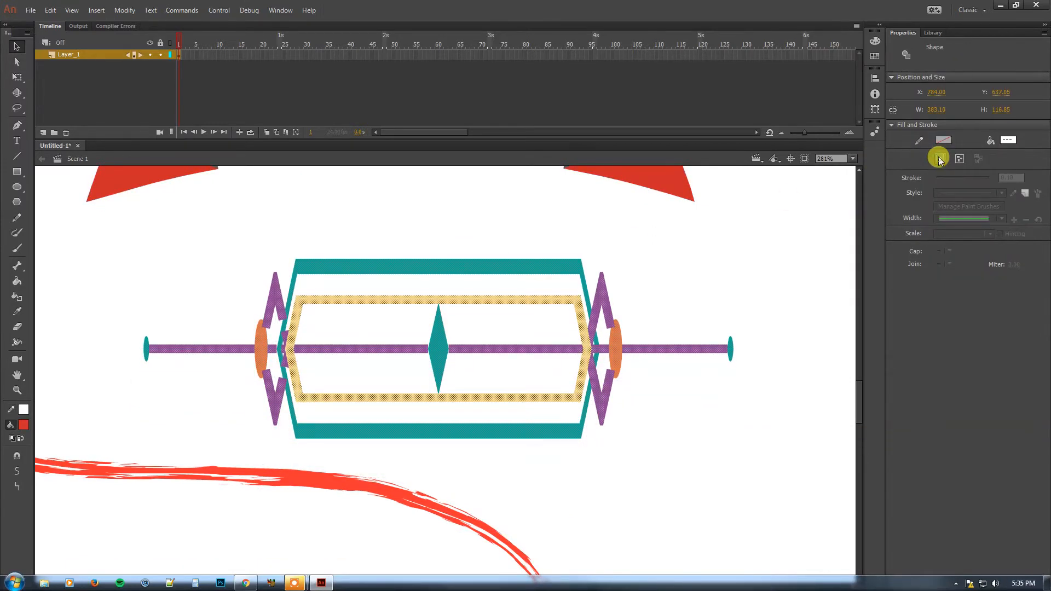
{"action": "left_click", "coordinate": [720, 435]}
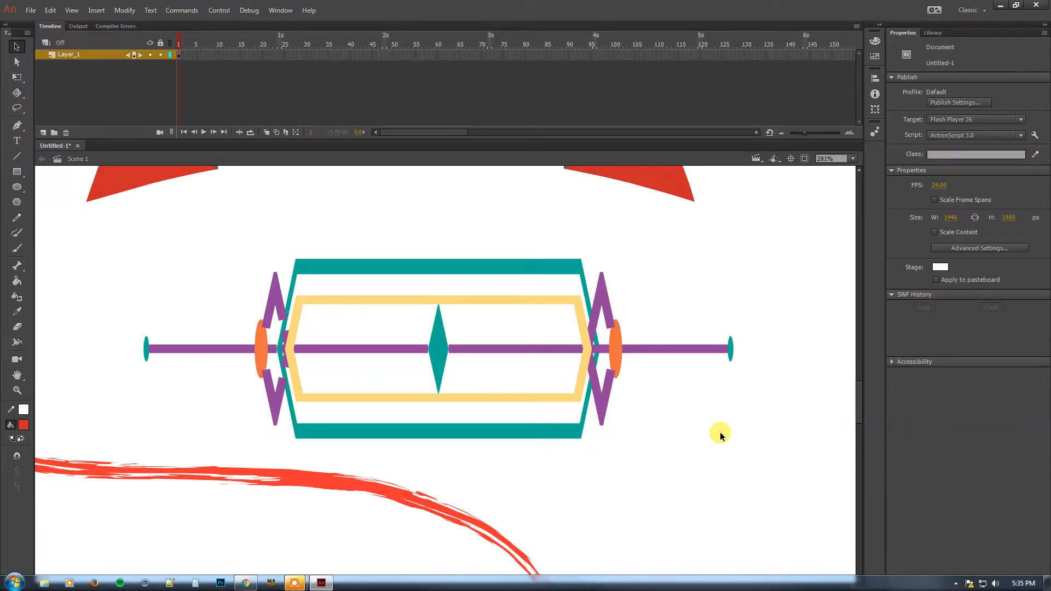
Step: Fill the lower-left purple zigzag piece of the decorative shape with the dark red using the Paint Bucket
{"action": "key", "text": "g"}
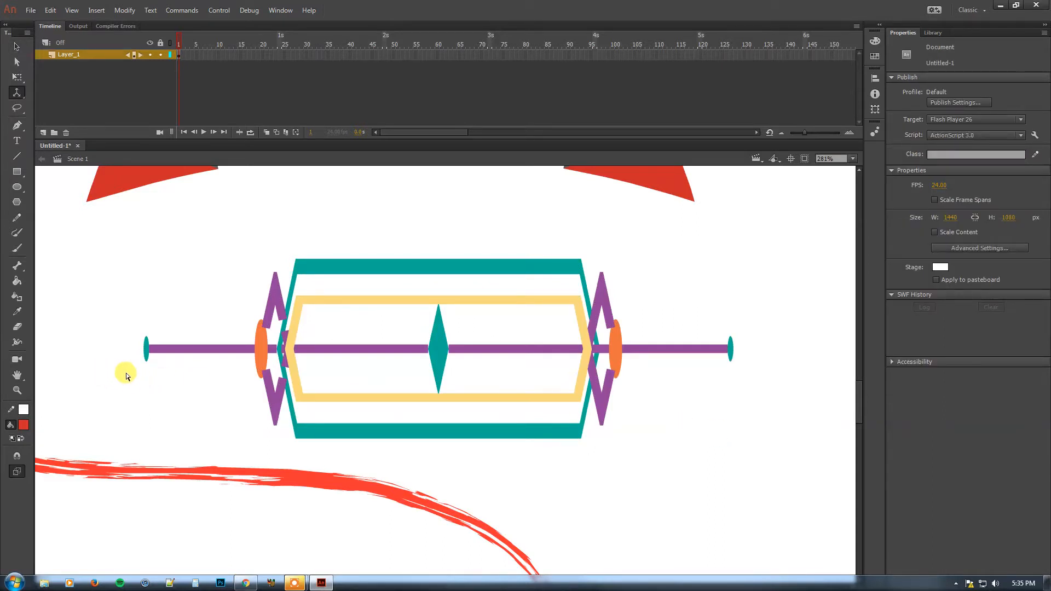
{"action": "left_click", "coordinate": [17, 281]}
{"action": "left_click", "coordinate": [274, 405]}
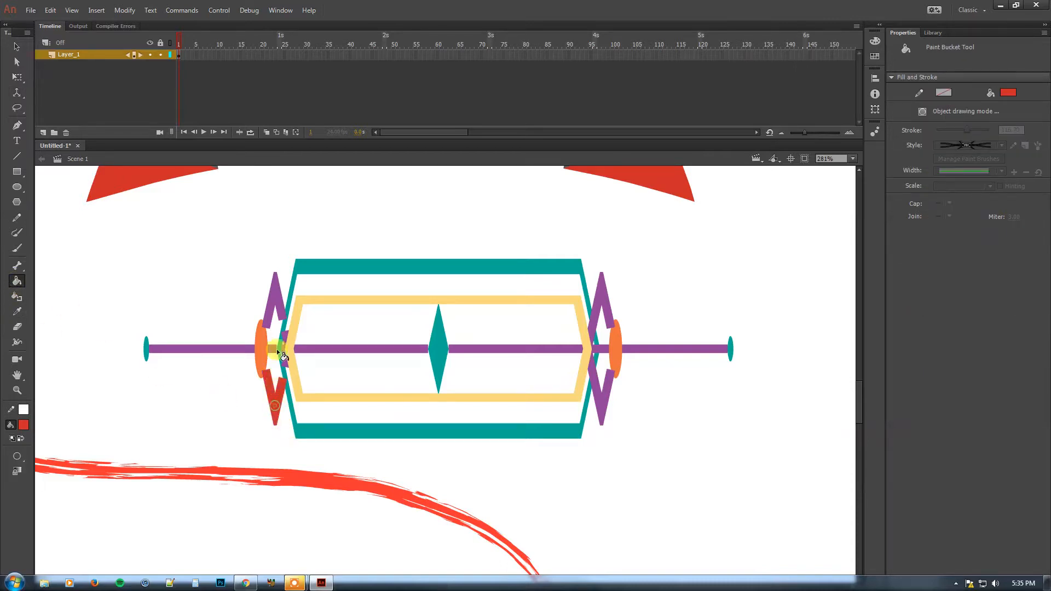
Step: Fill the remaining purple zigzag pieces and horizontal bar segments of the decorative shape with the dark red
{"action": "left_click", "coordinate": [274, 301]}
{"action": "left_click", "coordinate": [219, 347]}
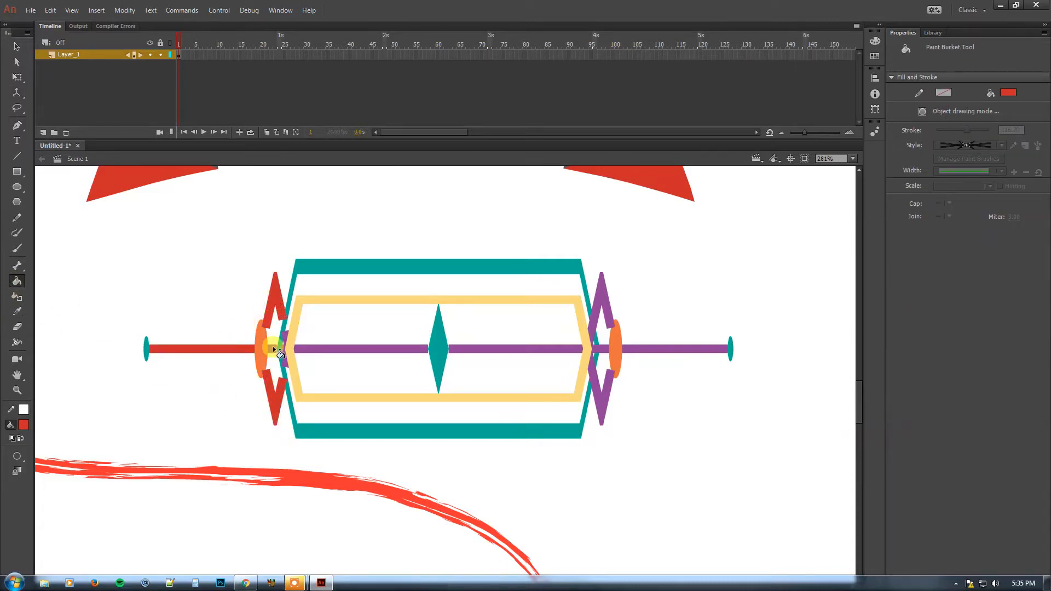
{"action": "left_click", "coordinate": [284, 335]}
{"action": "left_click", "coordinate": [328, 347]}
{"action": "left_click", "coordinate": [518, 350]}
{"action": "left_click", "coordinate": [604, 307]}
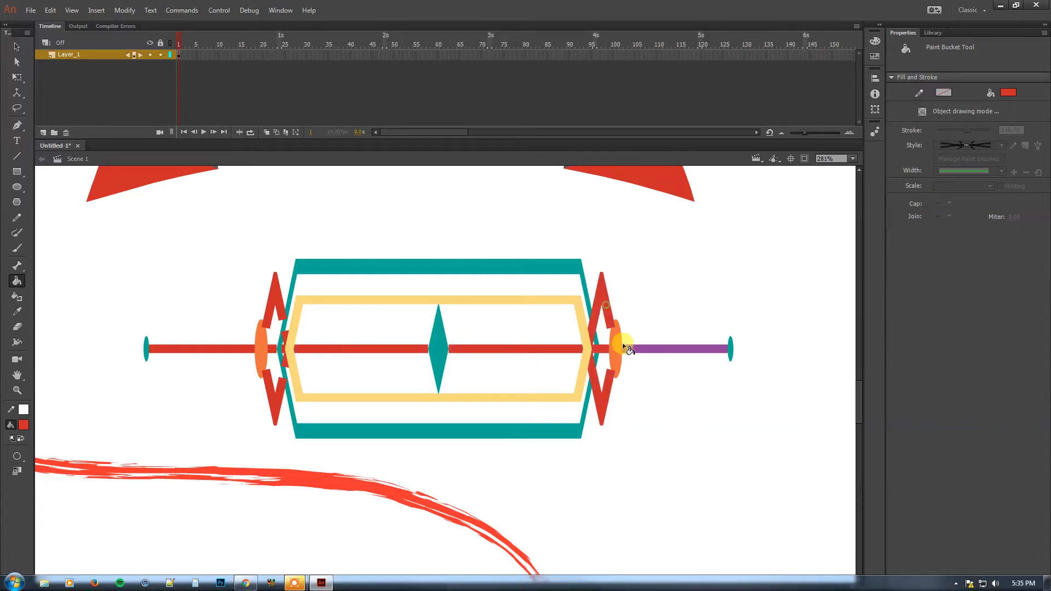
{"action": "left_click", "coordinate": [674, 349]}
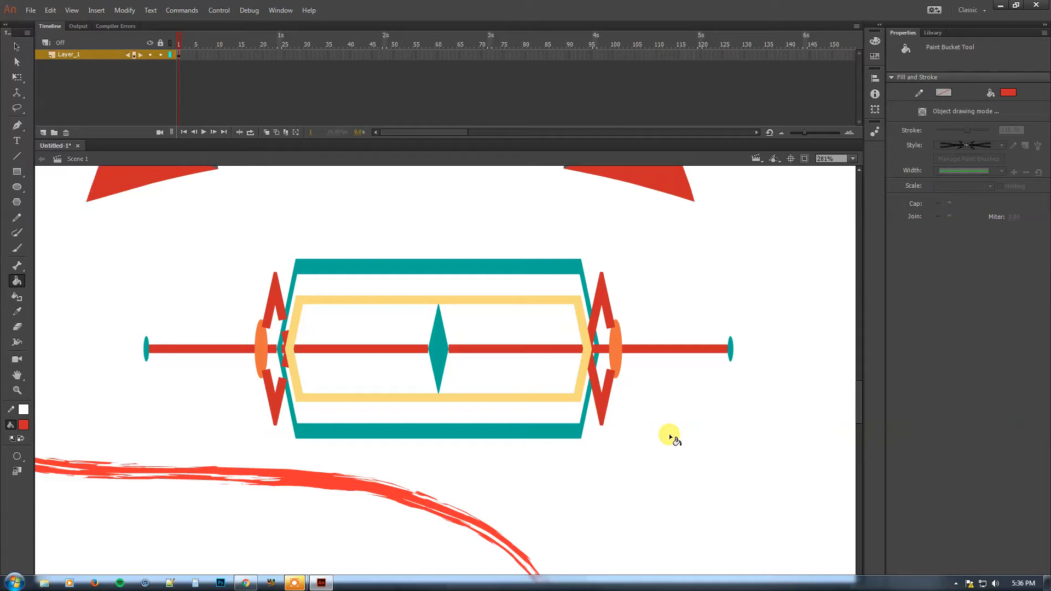
Step: Try moving the teal diamond and the teal outer frame down and to the right, and undo both moves
{"action": "key", "text": "v"}
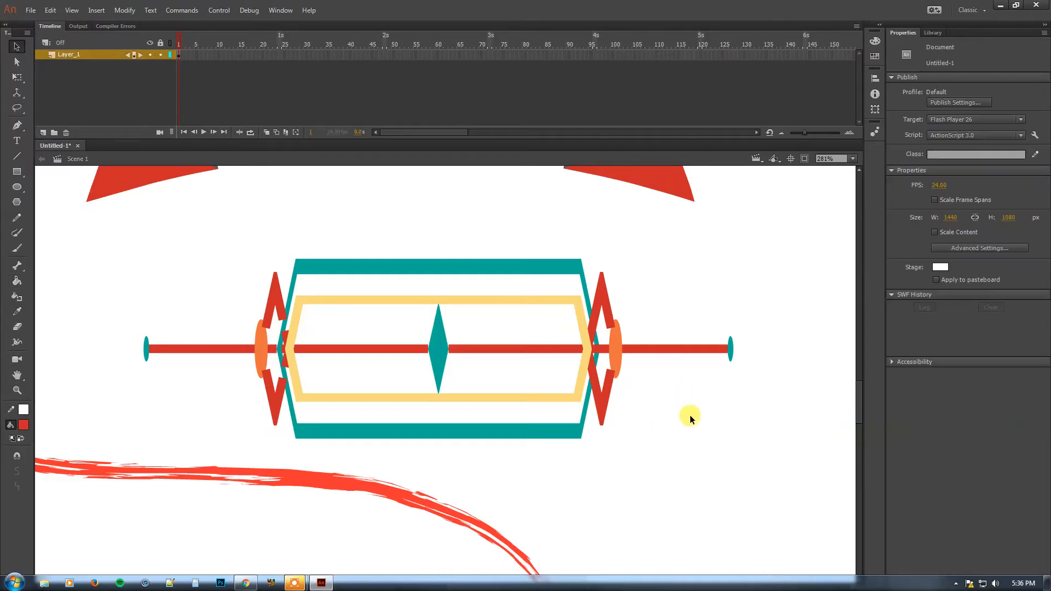
{"action": "left_click", "coordinate": [616, 349]}
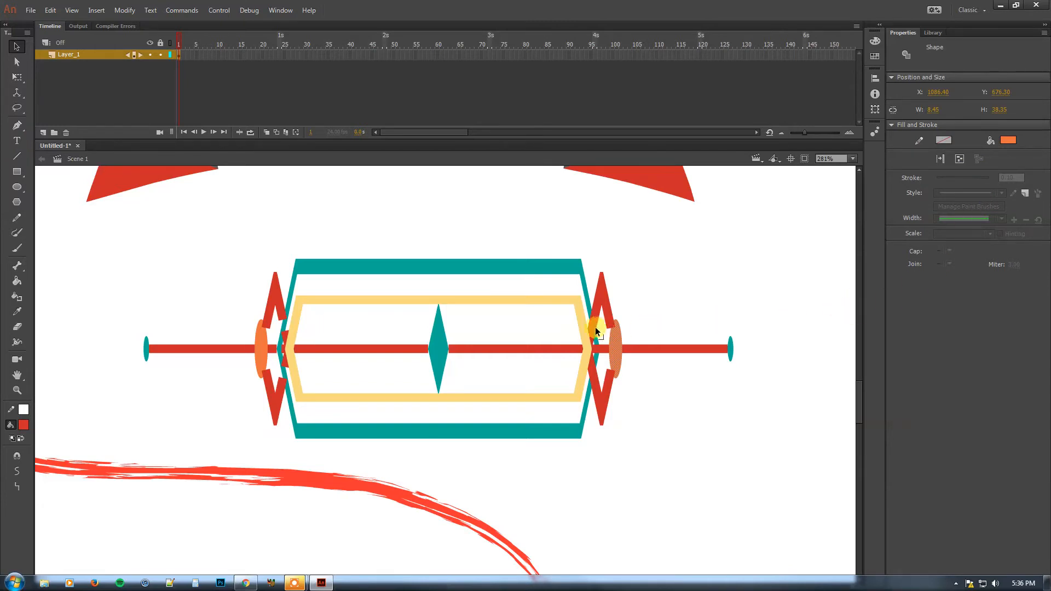
{"action": "left_click_drag", "start_coordinate": [438, 363], "coordinate": [553, 449]}
{"action": "left_click", "coordinate": [626, 469]}
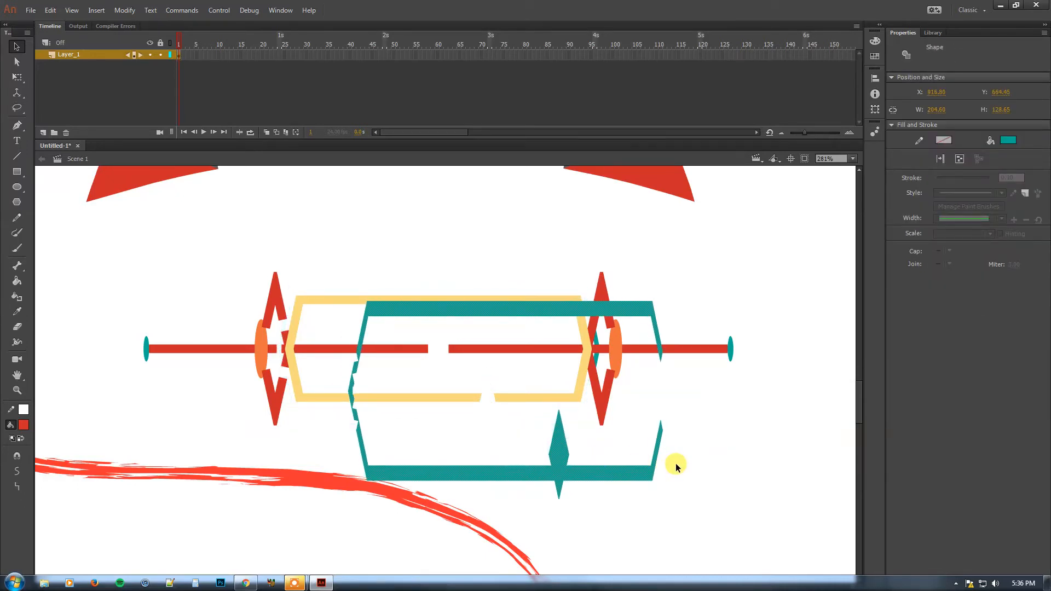
{"action": "key", "text": "ctrl+z"}
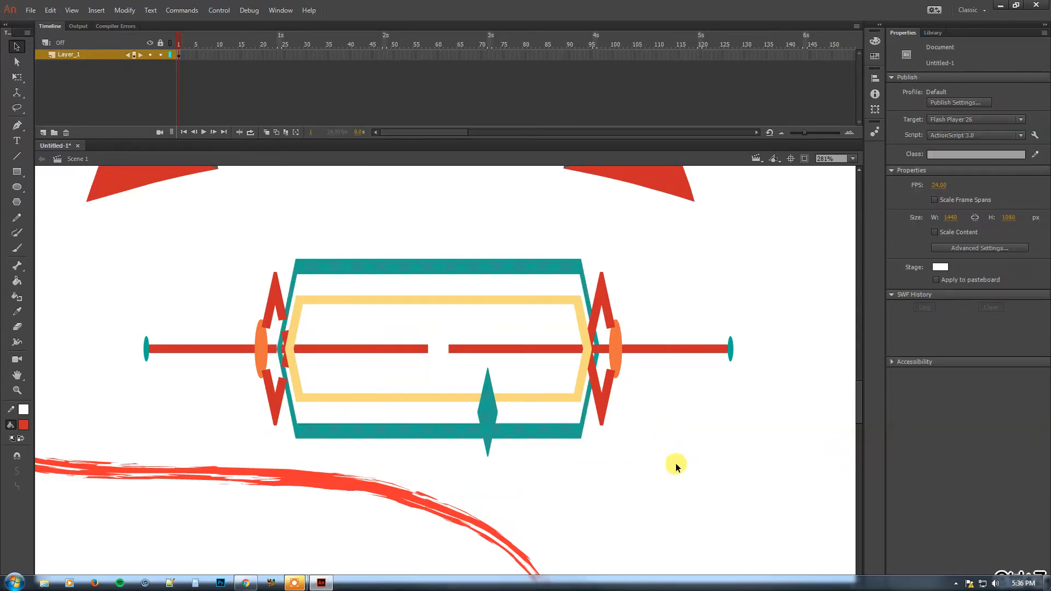
{"action": "key", "text": "ctrl+z"}
{"action": "key", "text": "ctrl+z"}
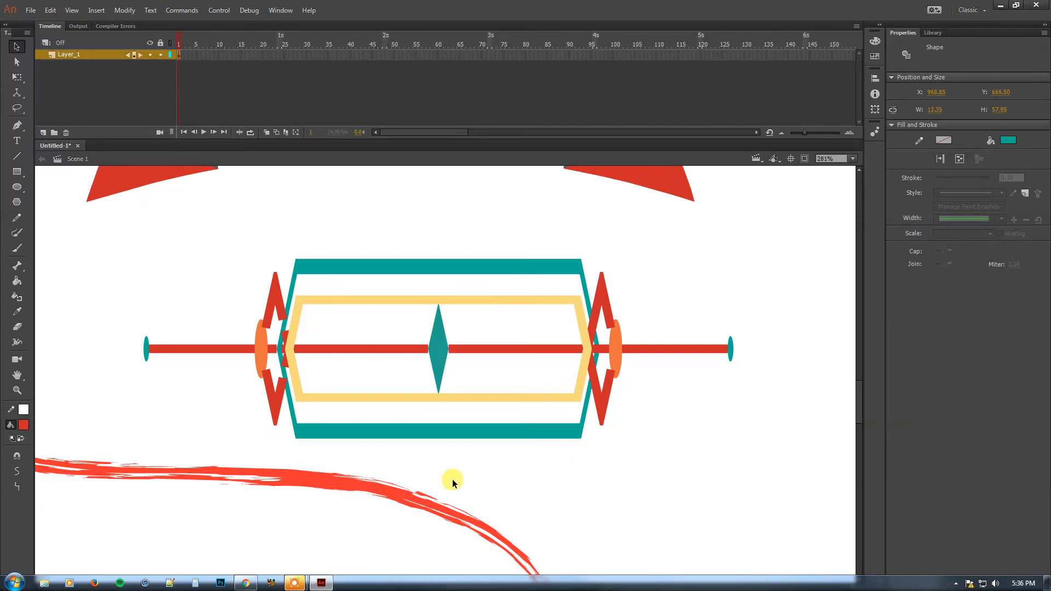
Step: Restyle the barbed-wire rectangle with the Arrow Brush Fancy 2 brush from the Brush Library's Pattern Brushes, Borders category
{"action": "key", "text": "space"}
{"action": "left_click_drag", "start_coordinate": [275, 515], "coordinate": [559, 348]}
{"action": "left_click_drag", "start_coordinate": [410, 456], "coordinate": [652, 362]}
{"action": "key", "text": "ctrl+minus"}
{"action": "left_click", "coordinate": [302, 331]}
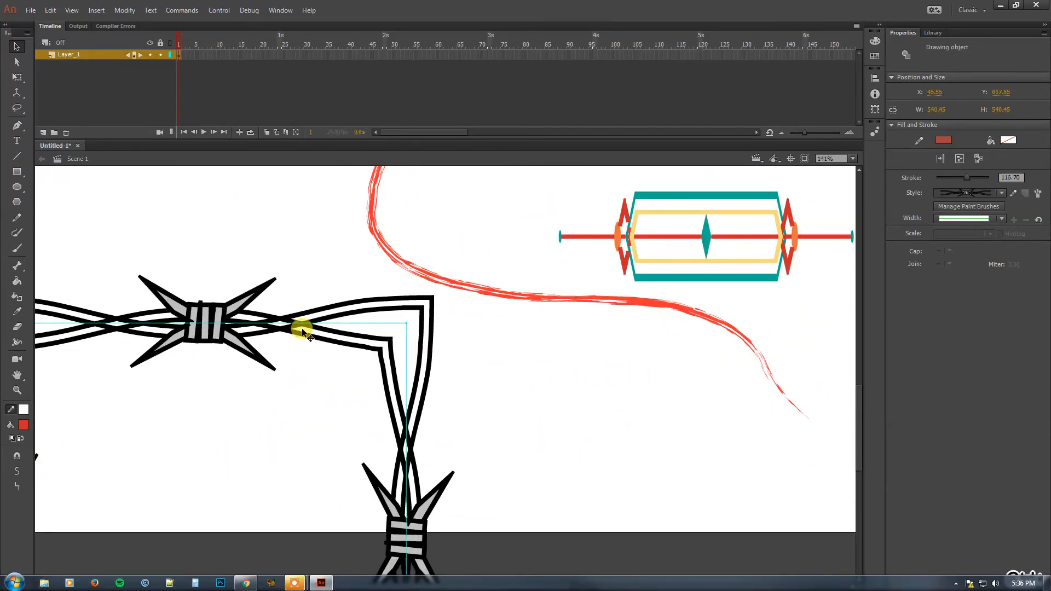
{"action": "left_click", "coordinate": [1038, 193]}
{"action": "left_click_drag", "start_coordinate": [758, 374], "coordinate": [756, 320]}
{"action": "left_click", "coordinate": [667, 388]}
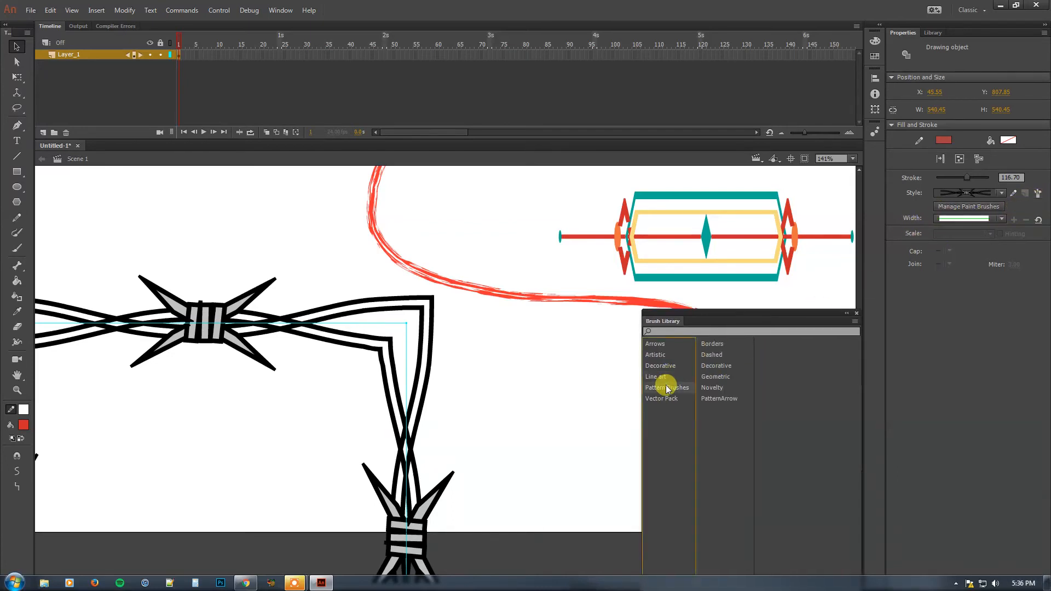
{"action": "left_click", "coordinate": [713, 345]}
{"action": "double_click", "coordinate": [805, 354]}
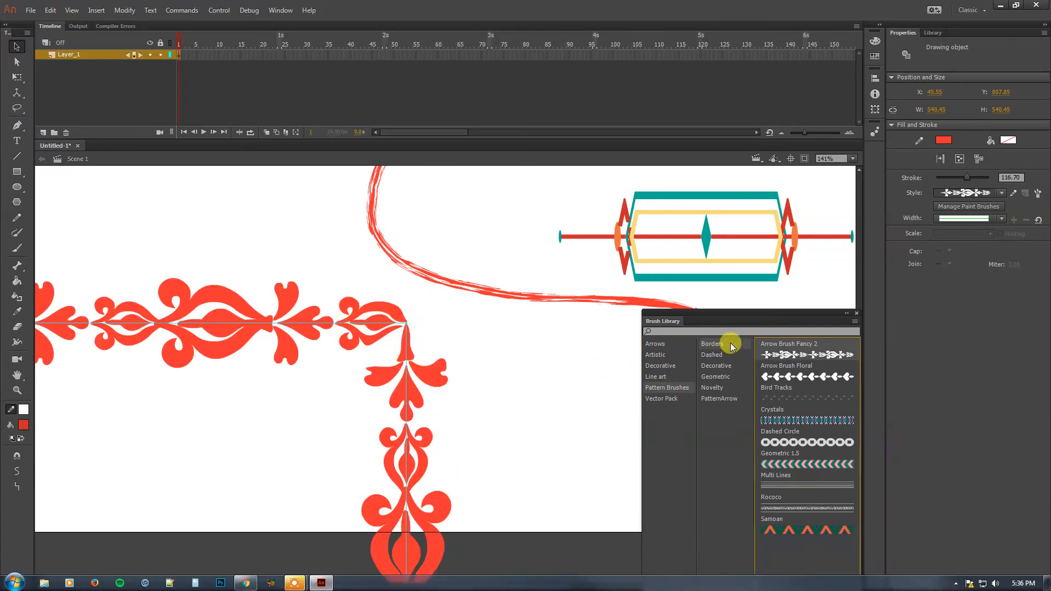
Step: Edit the rectangle's pattern brush, keeping Stretch to fit and flipping the artwork horizontally and vertically, and add it as a brush
{"action": "left_click_drag", "start_coordinate": [736, 312], "coordinate": [640, 242]}
{"action": "scroll", "coordinate": [499, 316], "scroll_direction": "down", "scroll_amount": 3}
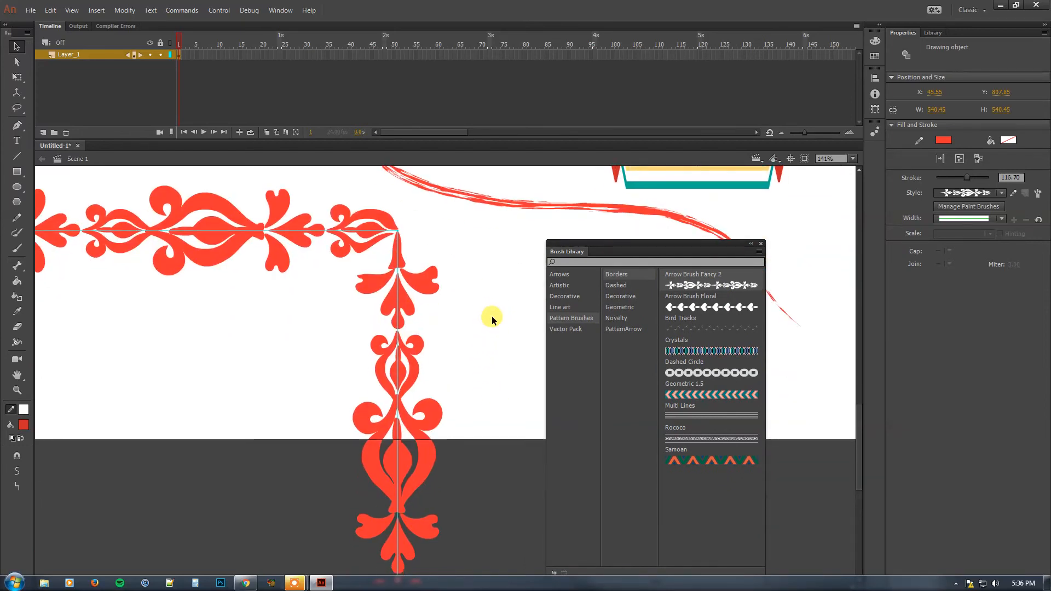
{"action": "left_click", "coordinate": [1013, 195]}
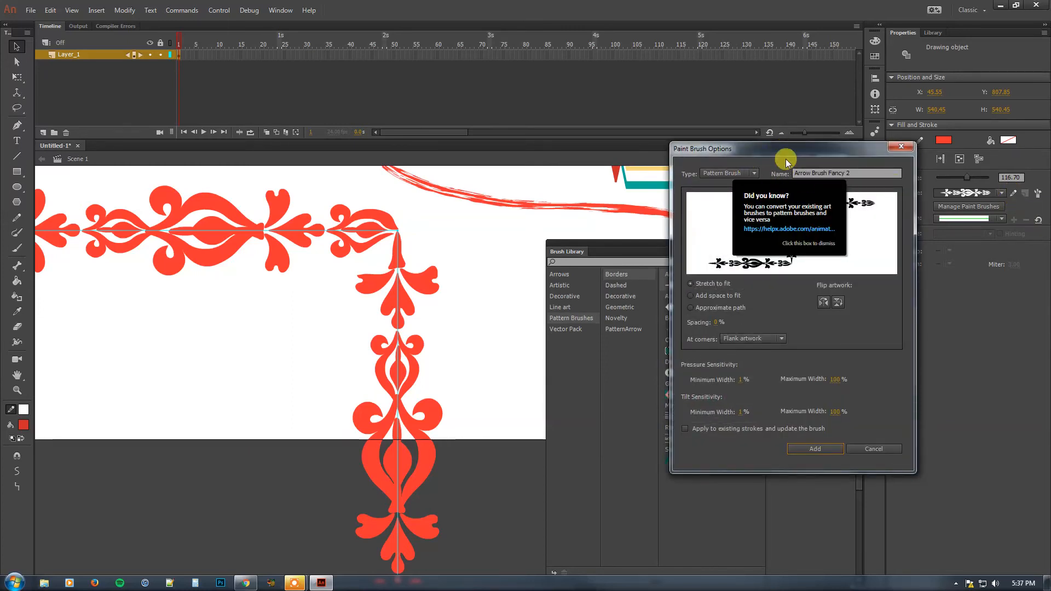
{"action": "mouse_move", "coordinate": [781, 160]}
{"action": "left_mouse_down"}
{"action": "mouse_move", "coordinate": [624, 158]}
{"action": "mouse_move", "coordinate": [511, 175]}
{"action": "left_mouse_up"}
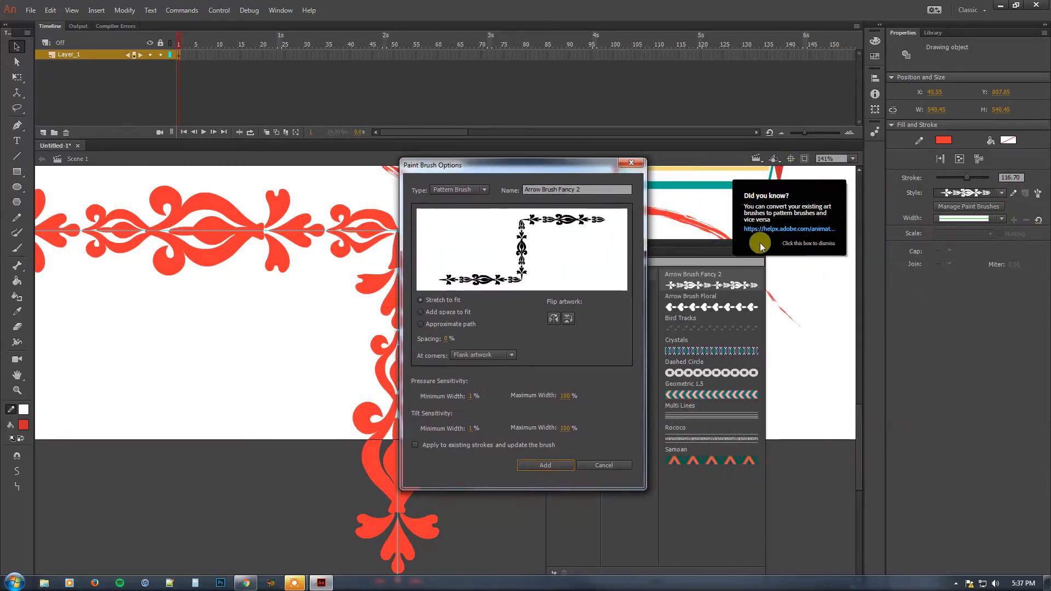
{"action": "left_click", "coordinate": [746, 192]}
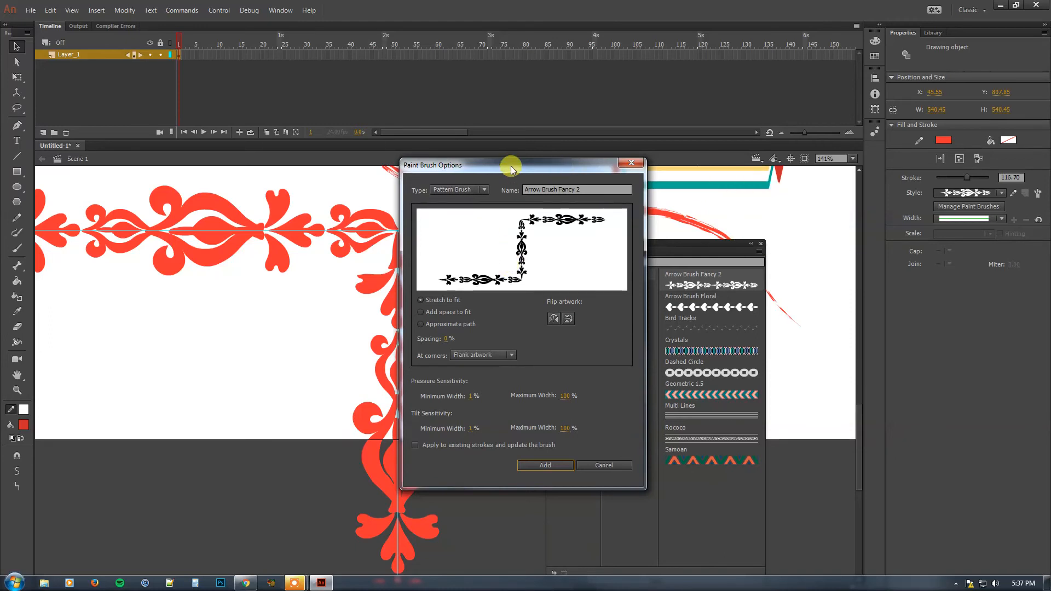
{"action": "left_click_drag", "start_coordinate": [506, 164], "coordinate": [563, 143]}
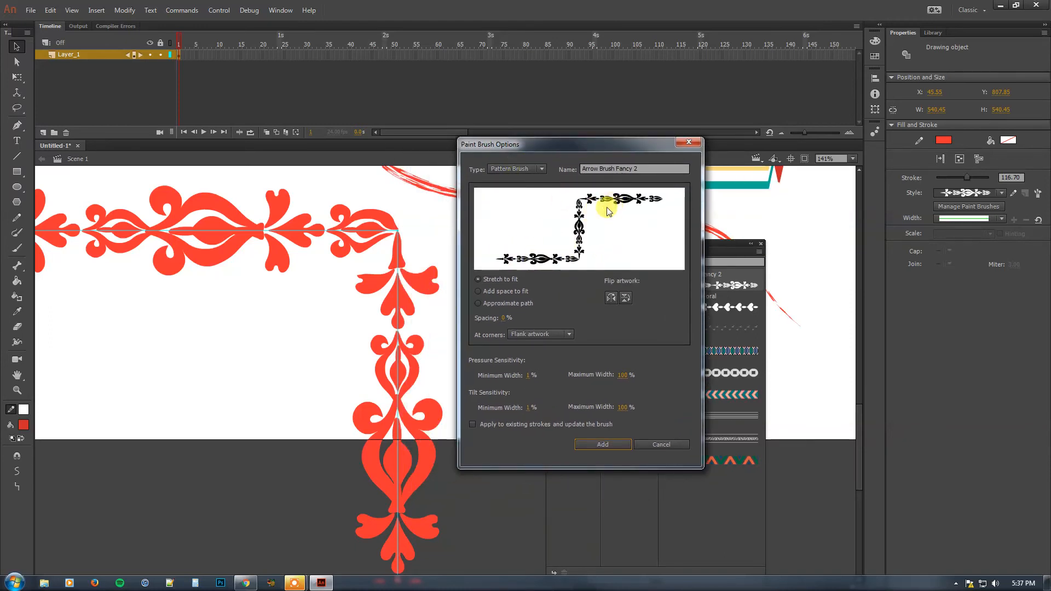
{"action": "left_click", "coordinate": [481, 291]}
{"action": "left_click", "coordinate": [493, 280]}
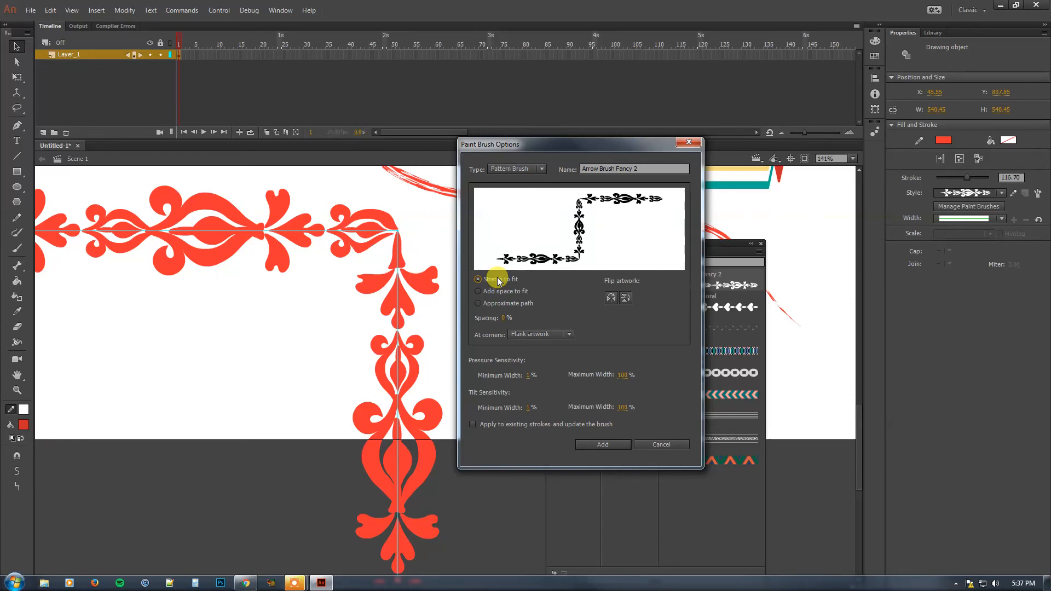
{"action": "left_click", "coordinate": [625, 298]}
{"action": "left_click", "coordinate": [611, 297]}
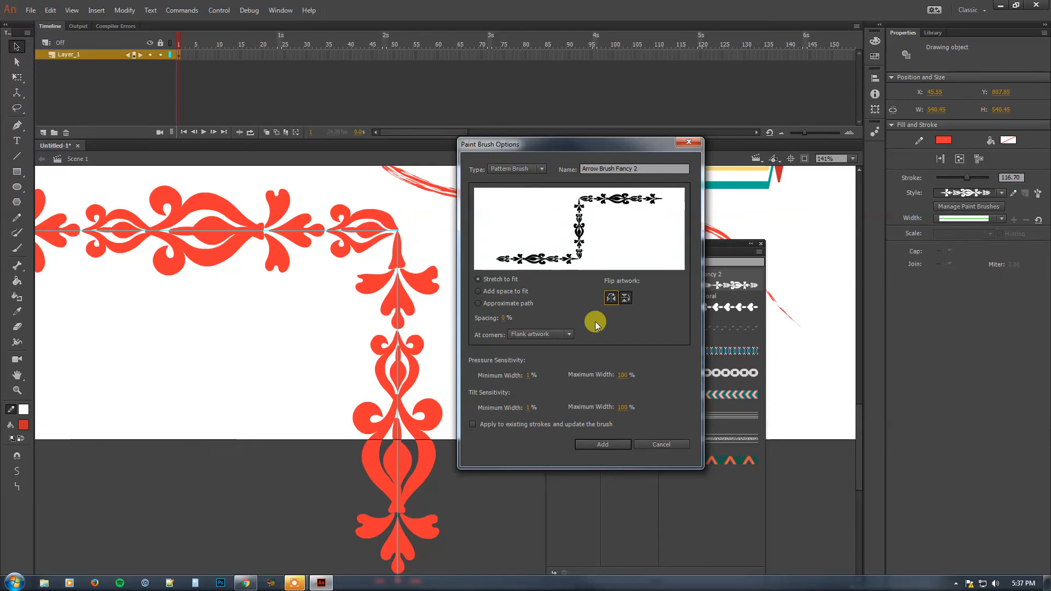
{"action": "left_click", "coordinate": [586, 446]}
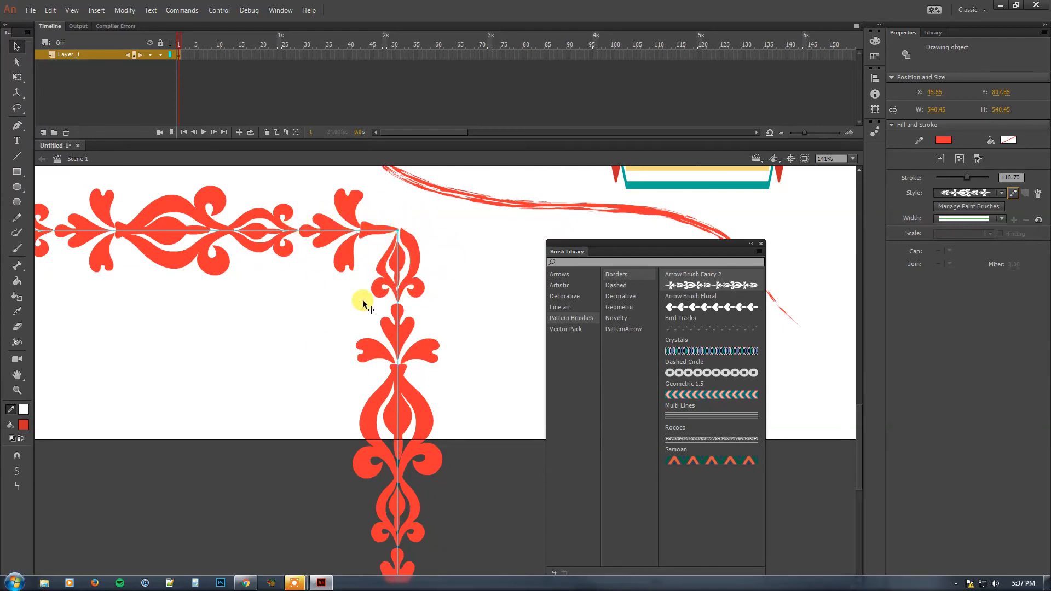
Step: Reshape the ornamental rectangle's upper-right corner into a smooth curve by adjusting its anchor point and direction handles with the Subselection tool
{"action": "key", "text": "a"}
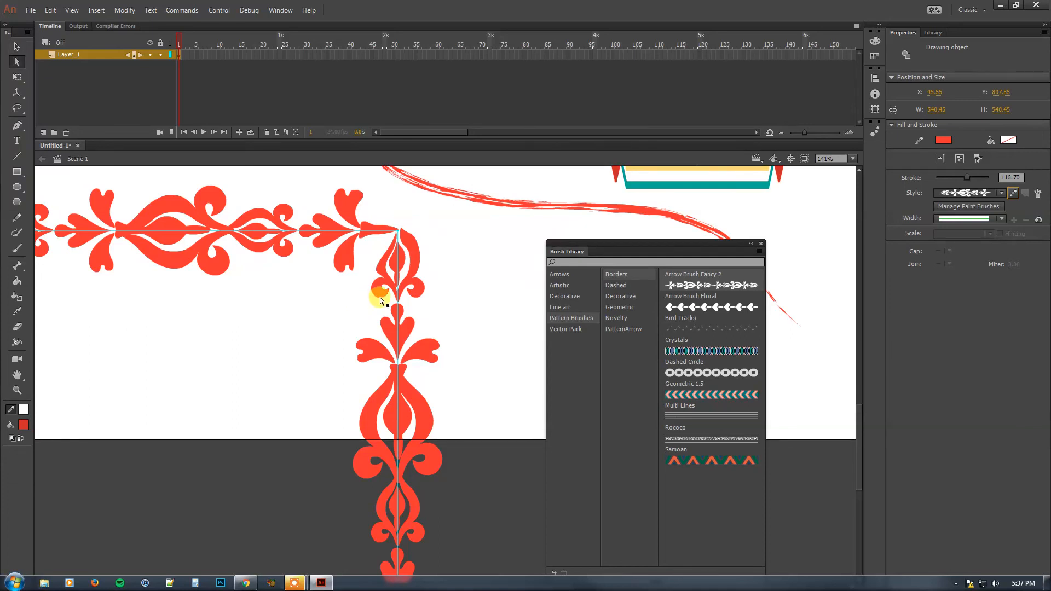
{"action": "left_click", "coordinate": [396, 230]}
{"action": "left_click_drag", "start_coordinate": [406, 245], "coordinate": [326, 200]}
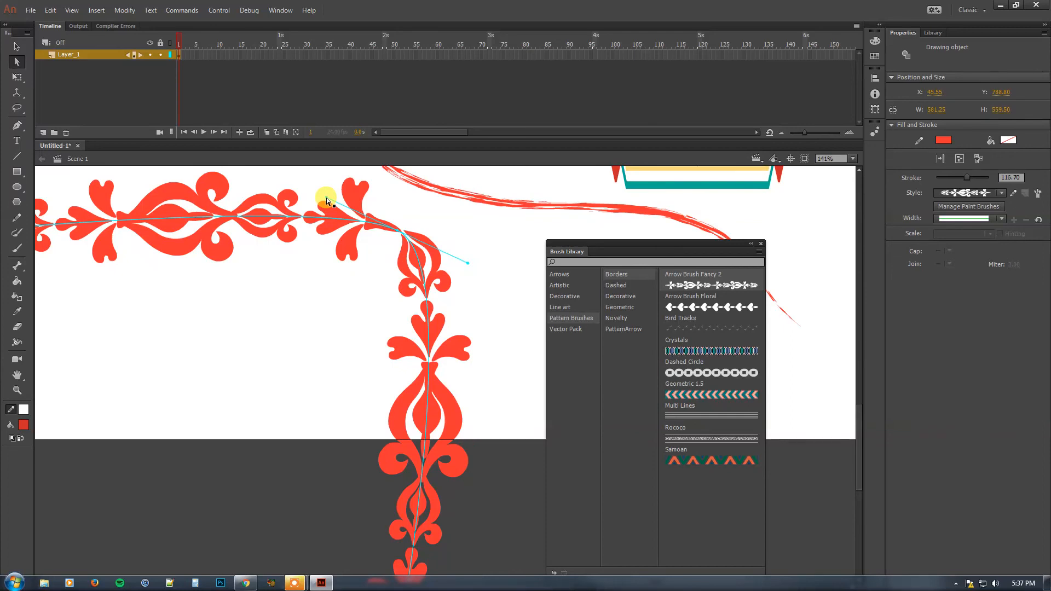
{"action": "left_click_drag", "start_coordinate": [343, 334], "coordinate": [368, 363]}
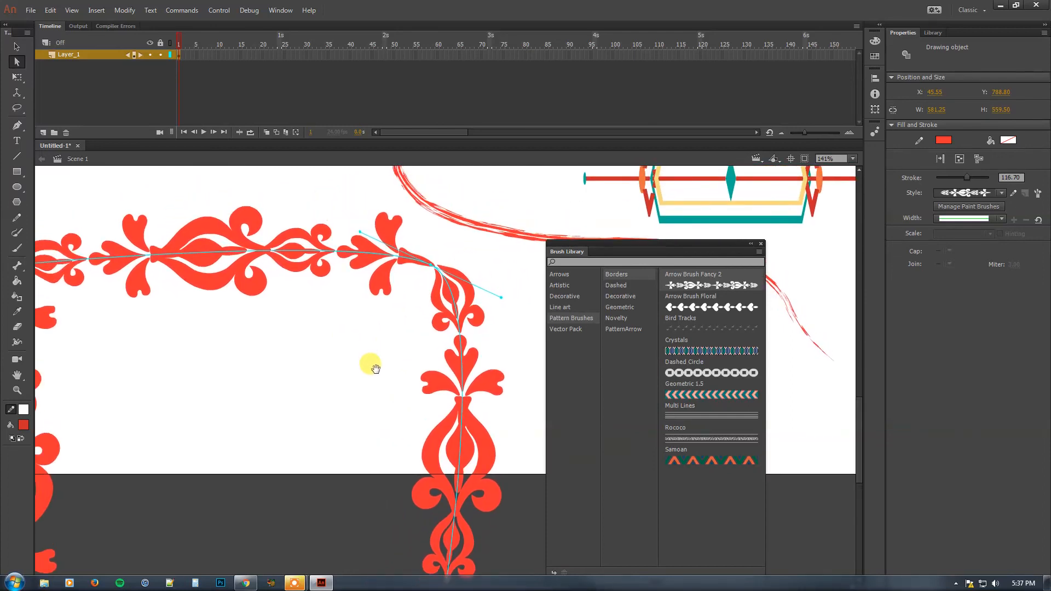